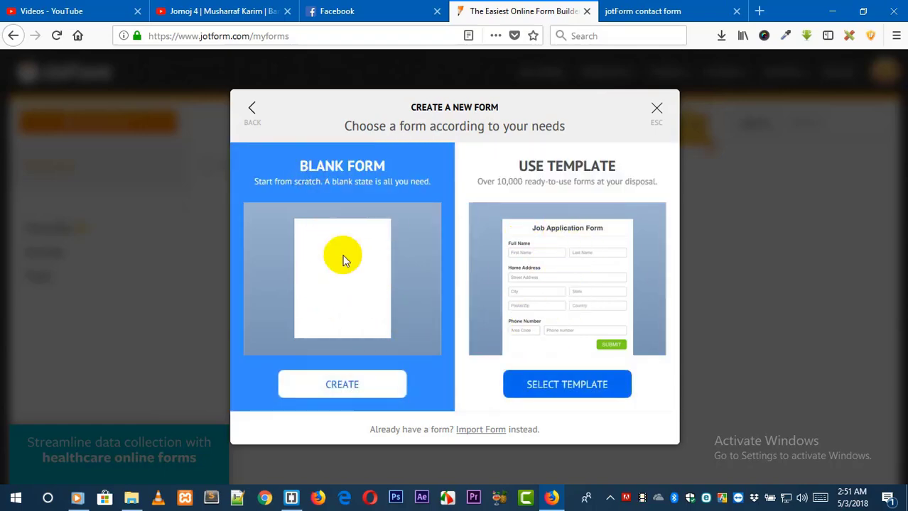
Create a new blank form titled "contact me".
click(356, 388)
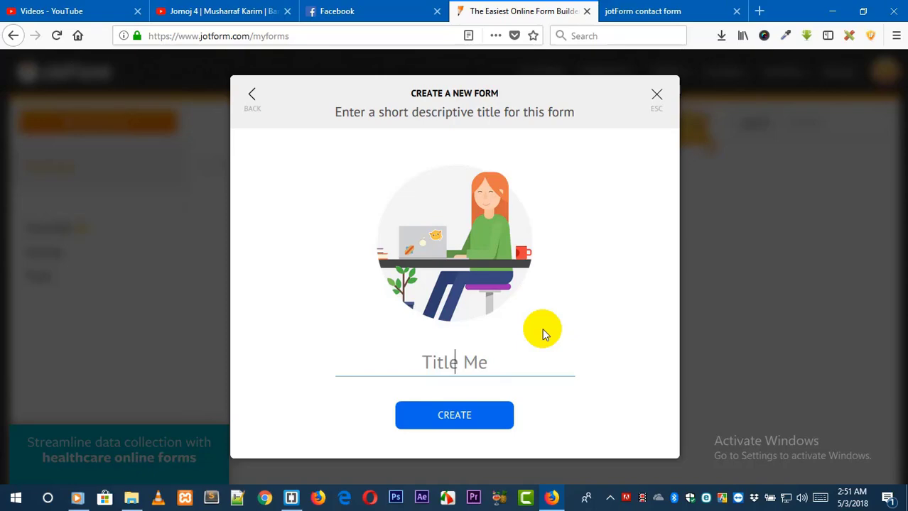
text(contac)
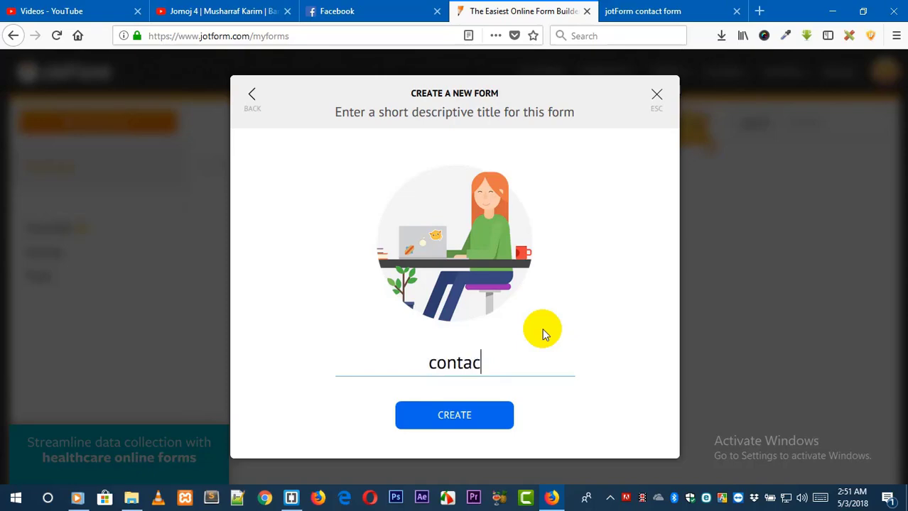
text(t me)
click(453, 426)
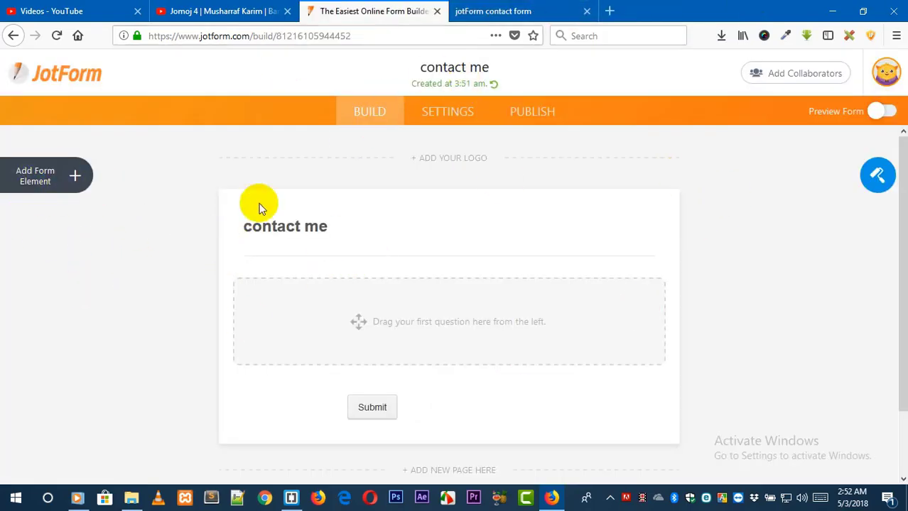
Add a Full Name field and an Email field to the form.
click(80, 177)
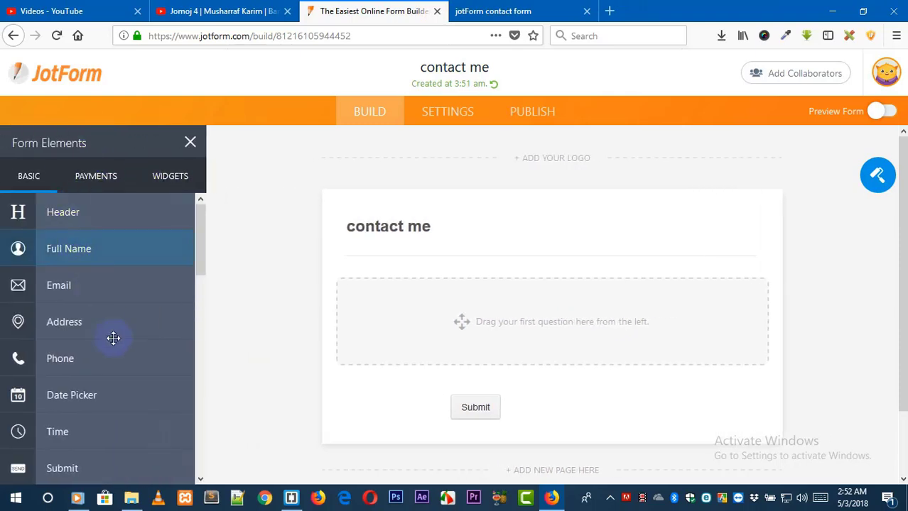
drag(107, 258, 127, 257)
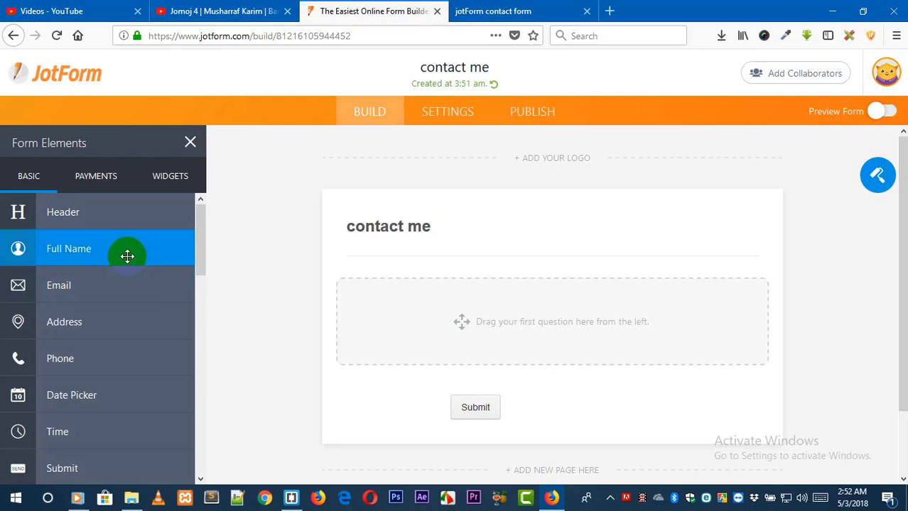
drag(128, 256, 126, 256)
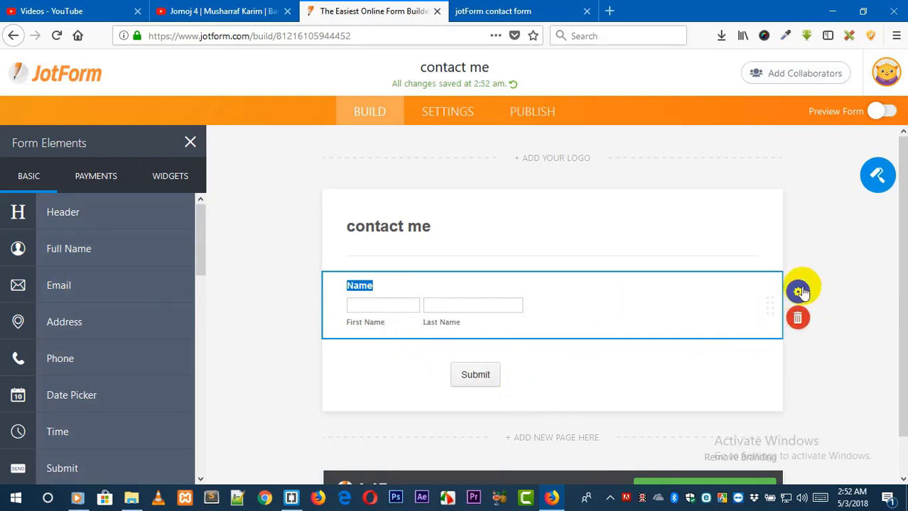
drag(73, 287, 72, 286)
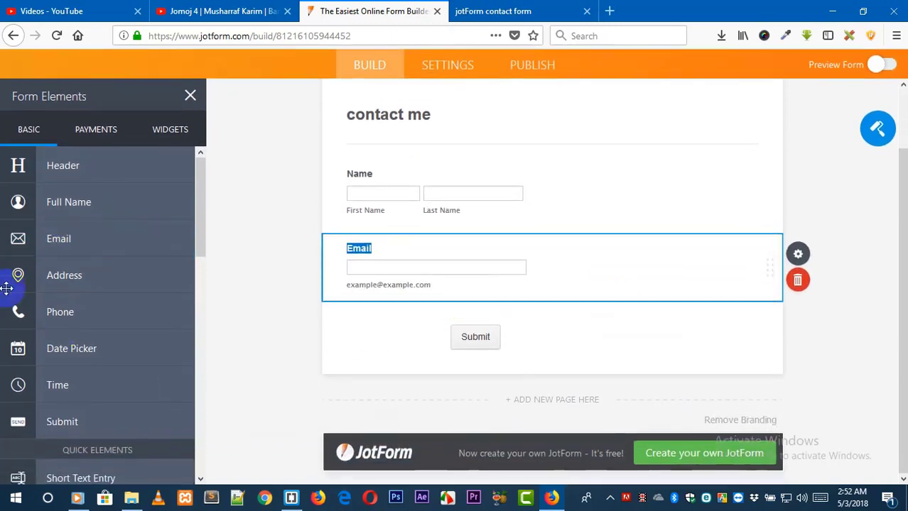
Add an Address field below the email field, then delete it.
drag(93, 282, 91, 278)
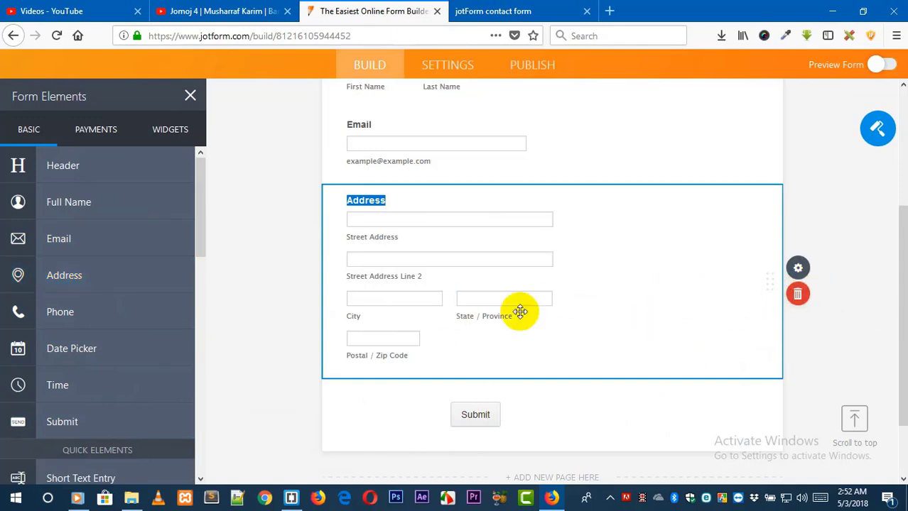
click(797, 295)
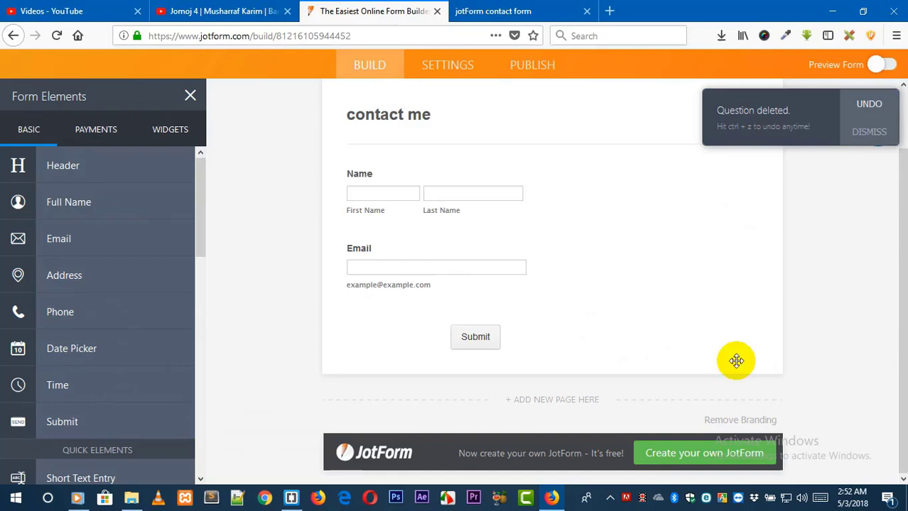
Add Phone, Time and Dropdown fields to the form.
click(93, 319)
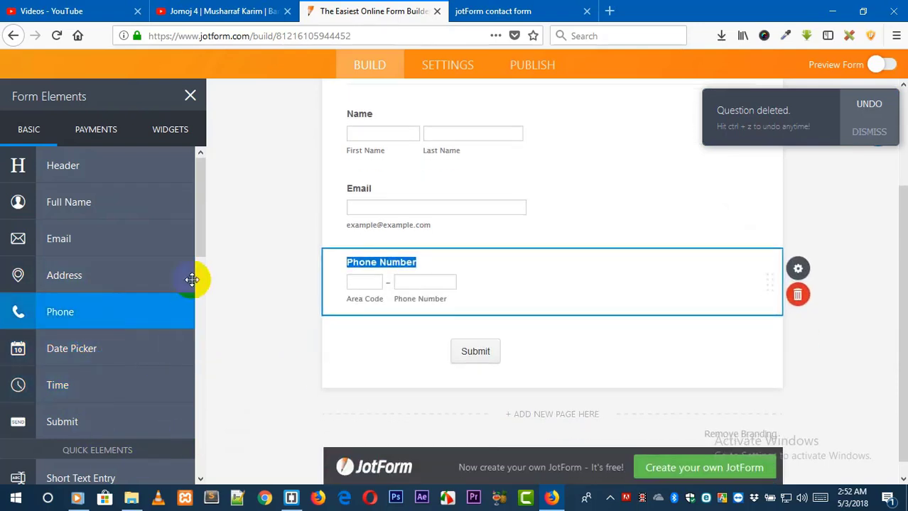
drag(199, 221, 202, 278)
click(93, 223)
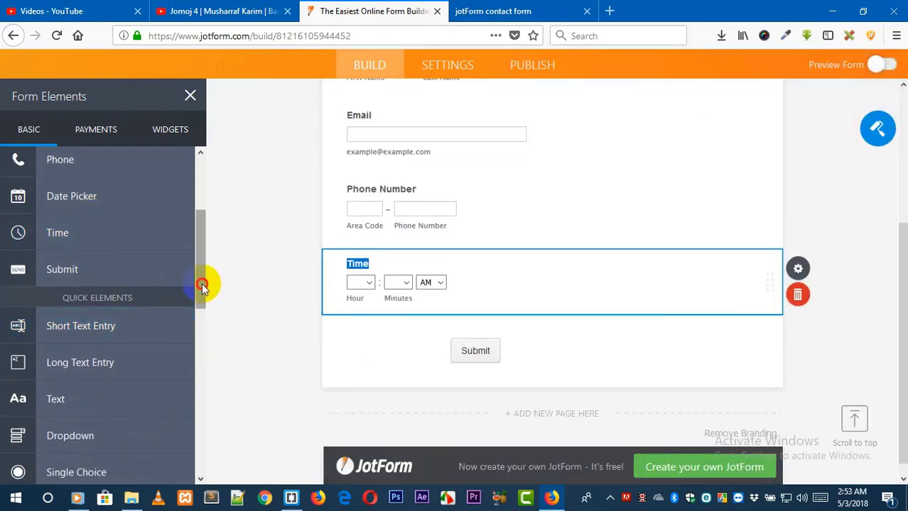
drag(203, 285, 200, 308)
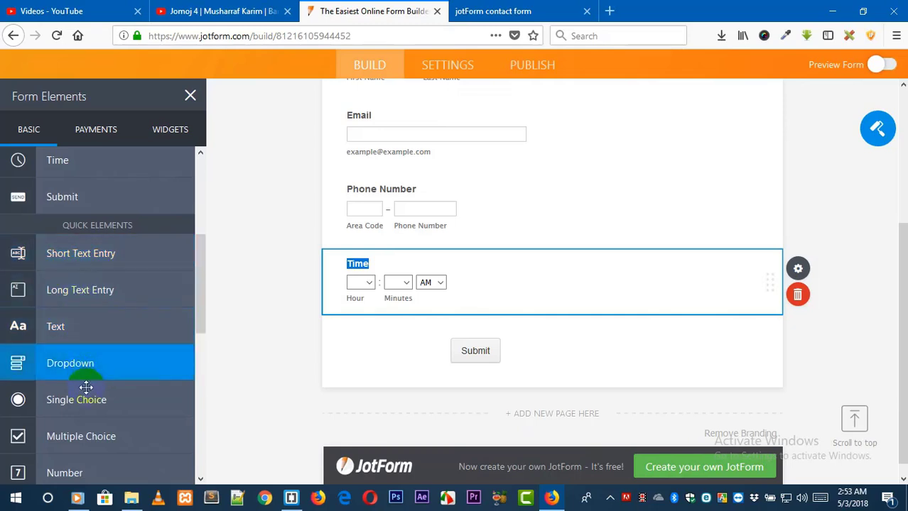
click(107, 363)
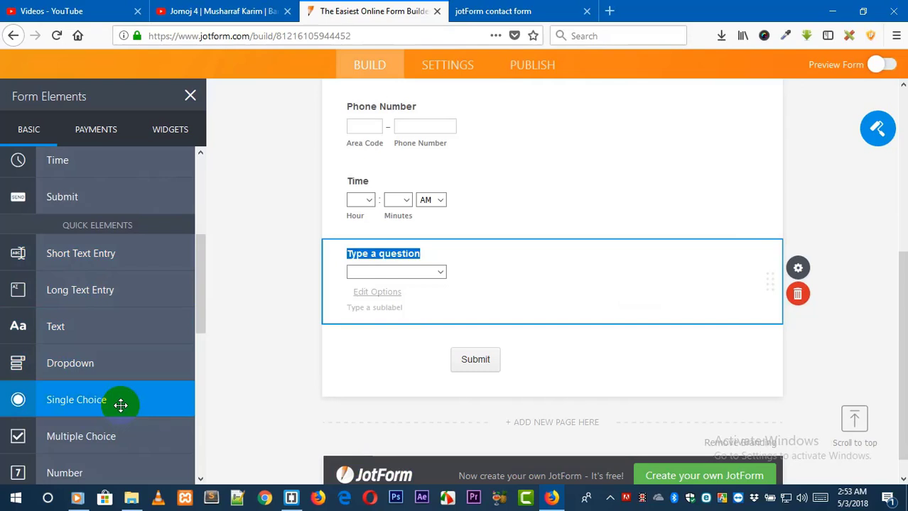
Add single choice, Multiple Choice and Number fields below the dropdown.
click(123, 438)
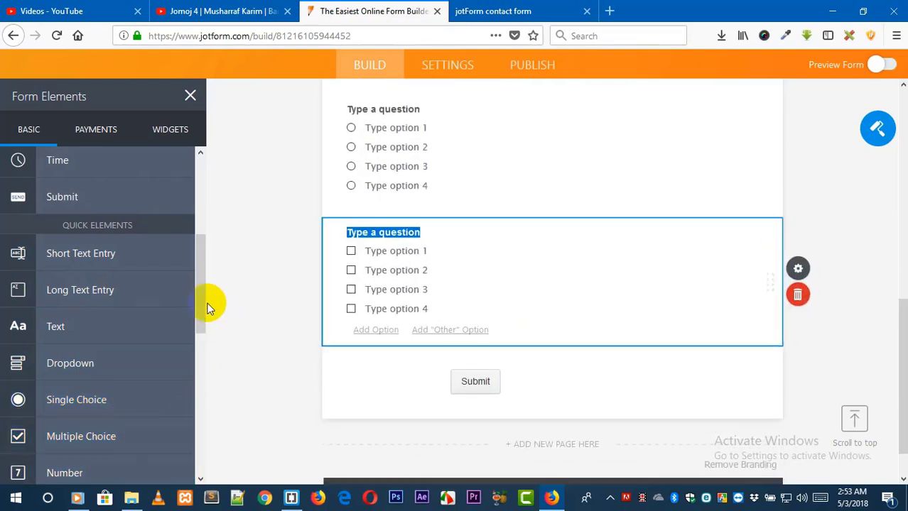
drag(203, 296, 204, 364)
click(95, 320)
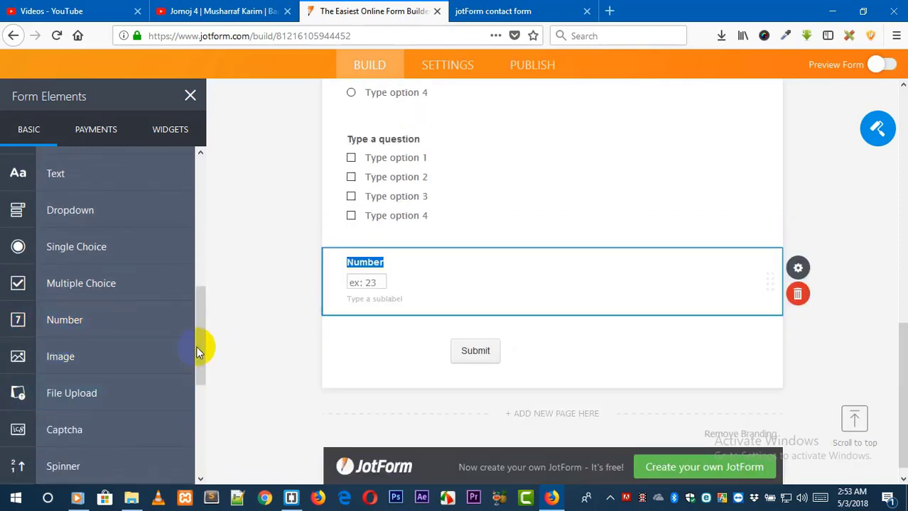
drag(206, 344, 206, 361)
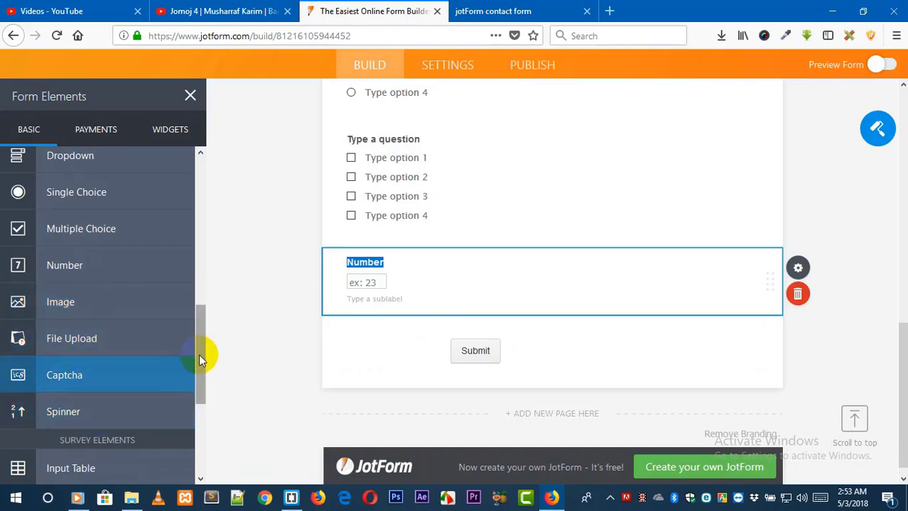
drag(203, 360, 199, 419)
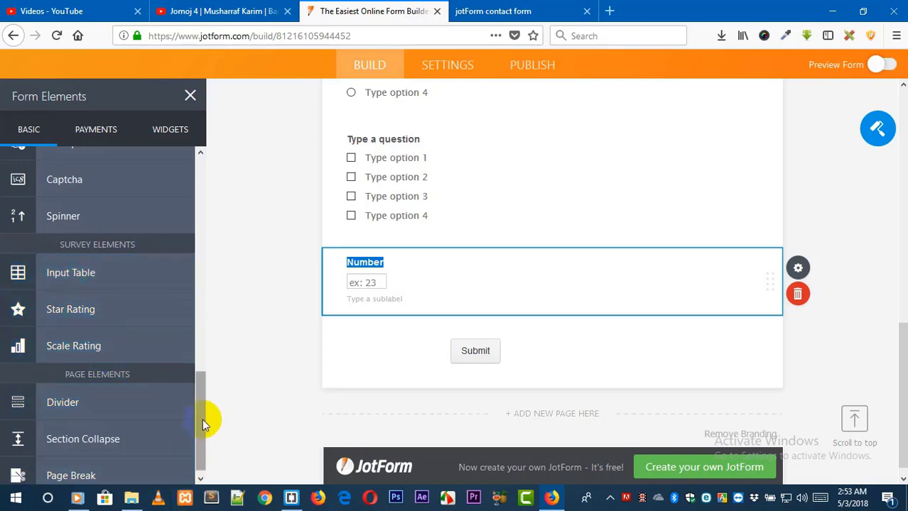
drag(203, 418, 204, 447)
scroll(186, 324, up, 7)
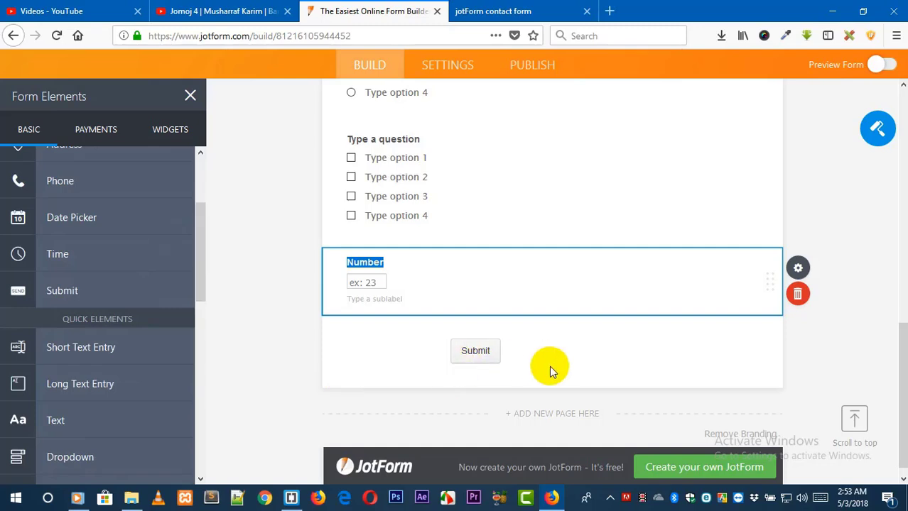
click(574, 372)
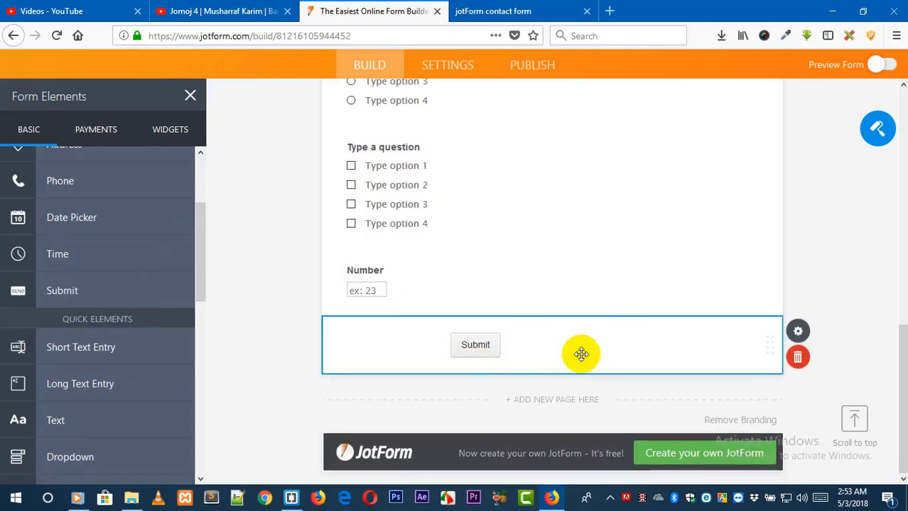
drag(902, 355, 878, 117)
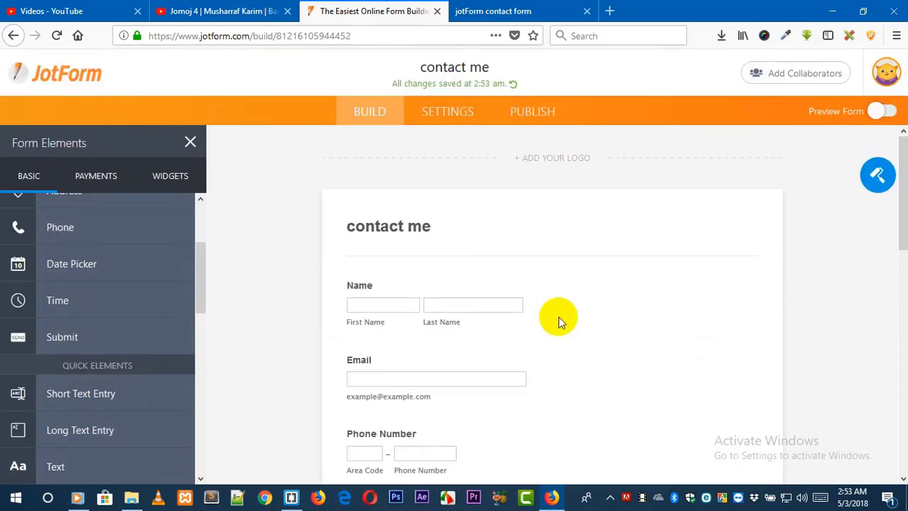
Open the name field's properties and change its question text to "Your full name".
click(689, 328)
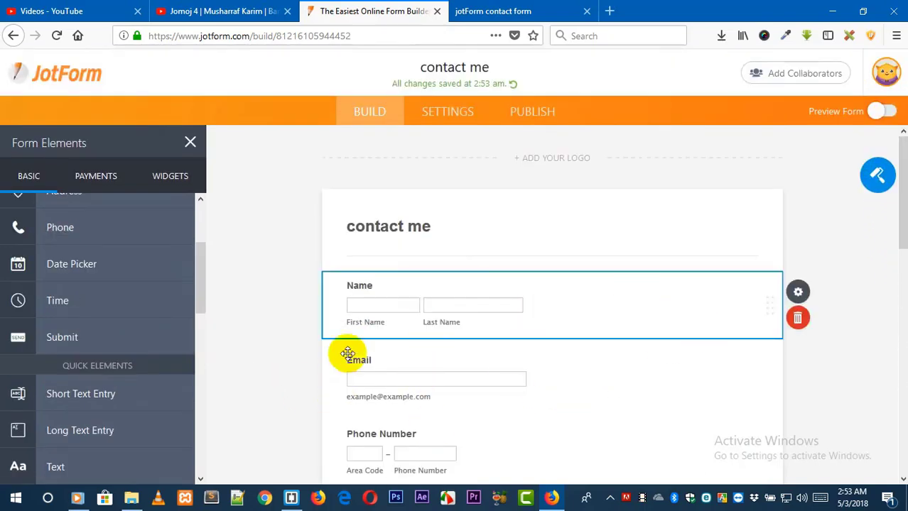
drag(905, 213, 474, 247)
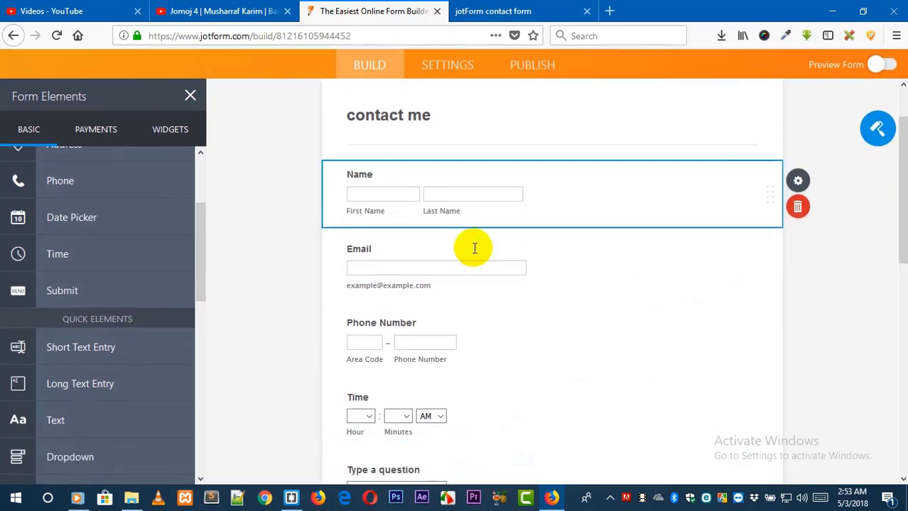
click(798, 183)
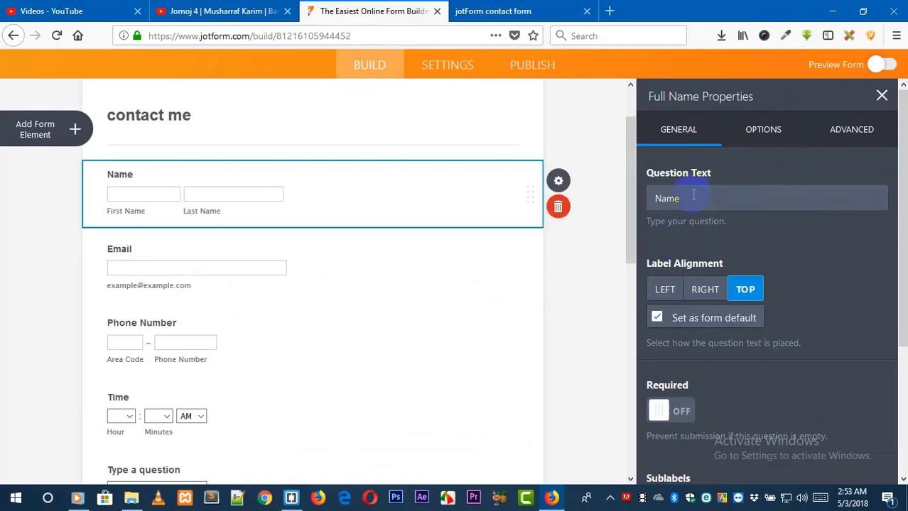
drag(693, 196, 620, 204)
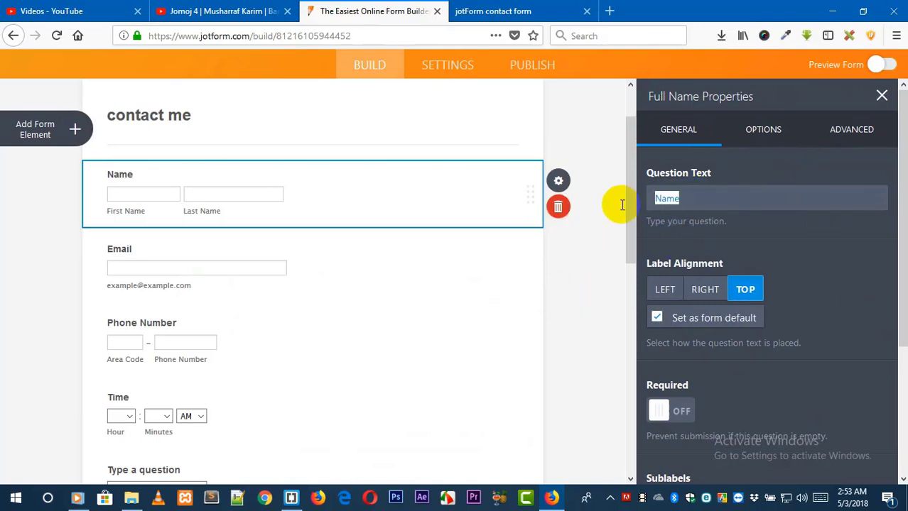
text(Your ful)
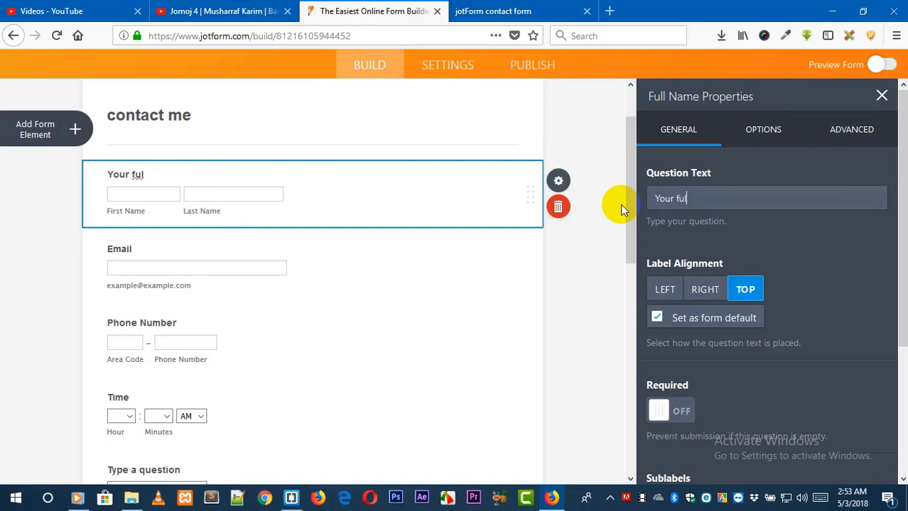
text(l name)
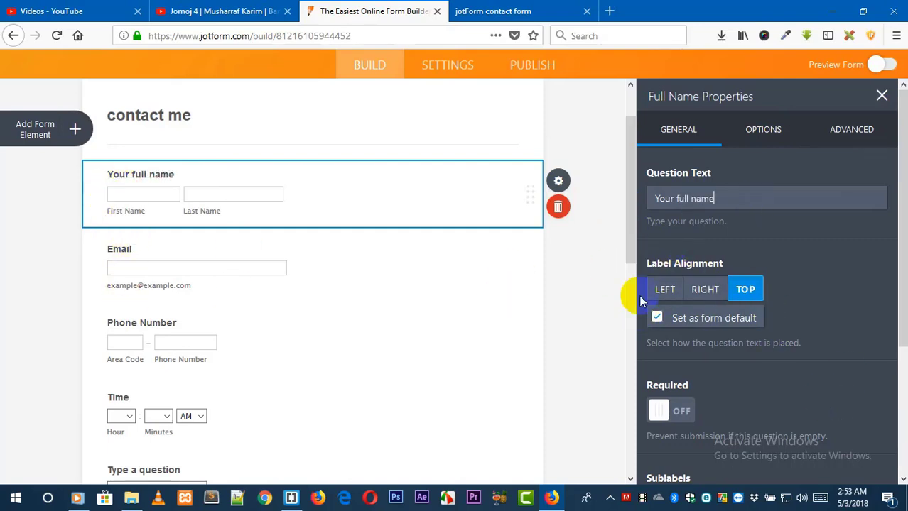
Set the label alignment to Right and keep it as the form default.
click(666, 290)
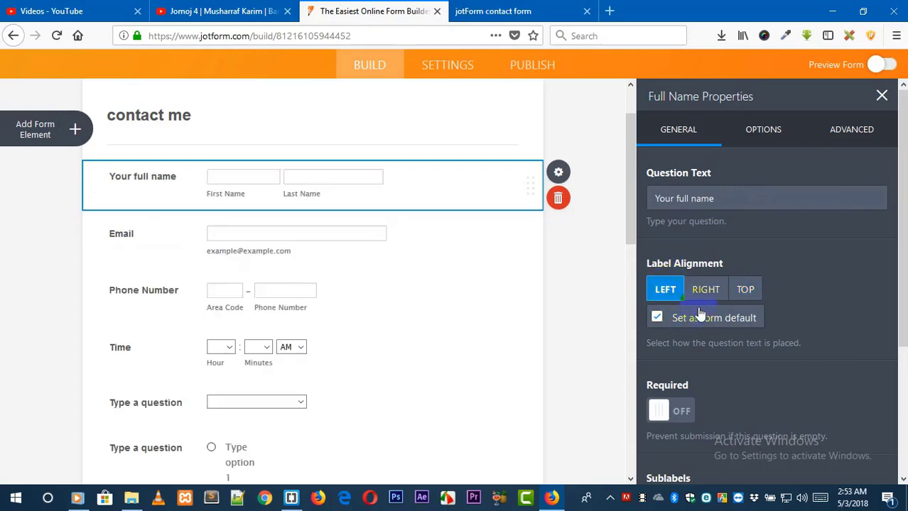
click(706, 290)
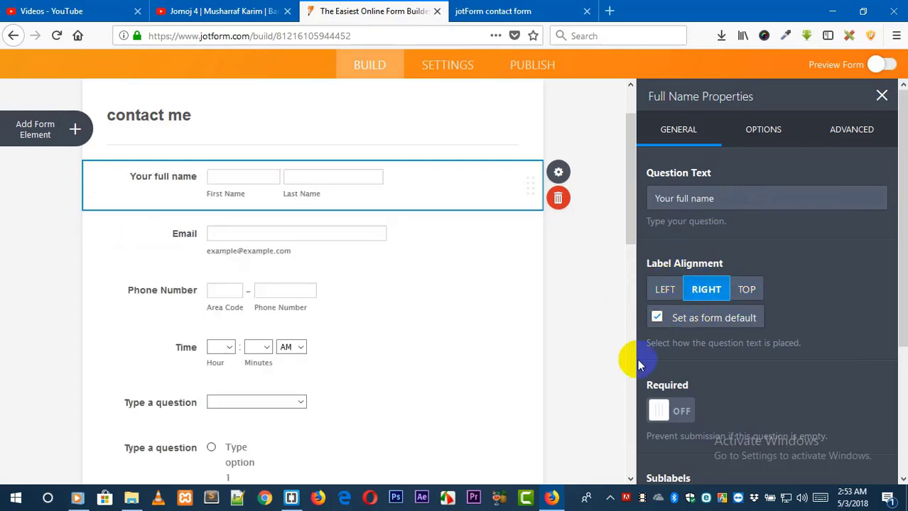
click(657, 320)
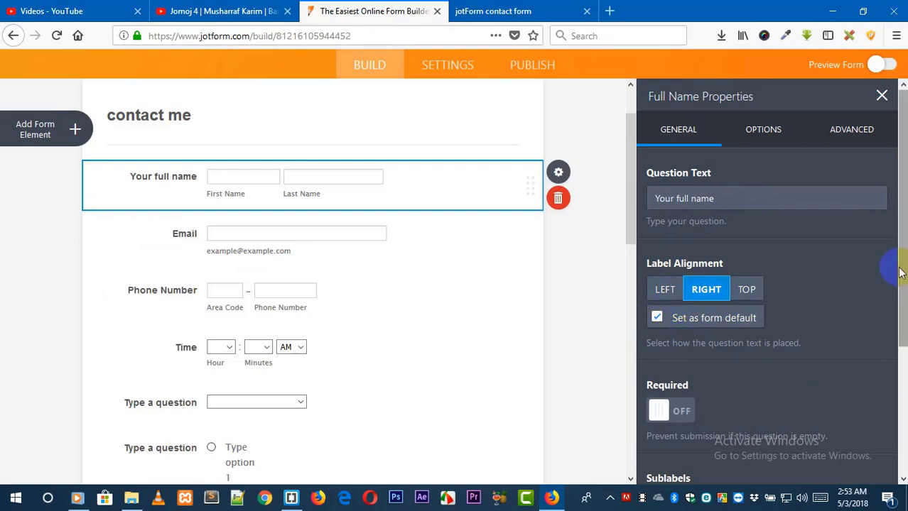
Make the name field required and change its First Name sublabel to "your first".
scroll(879, 244, down, 2)
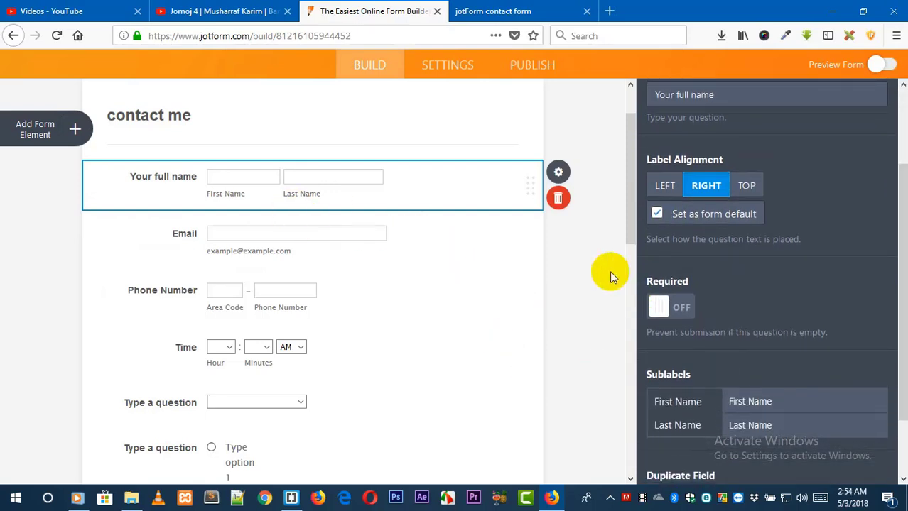
click(682, 307)
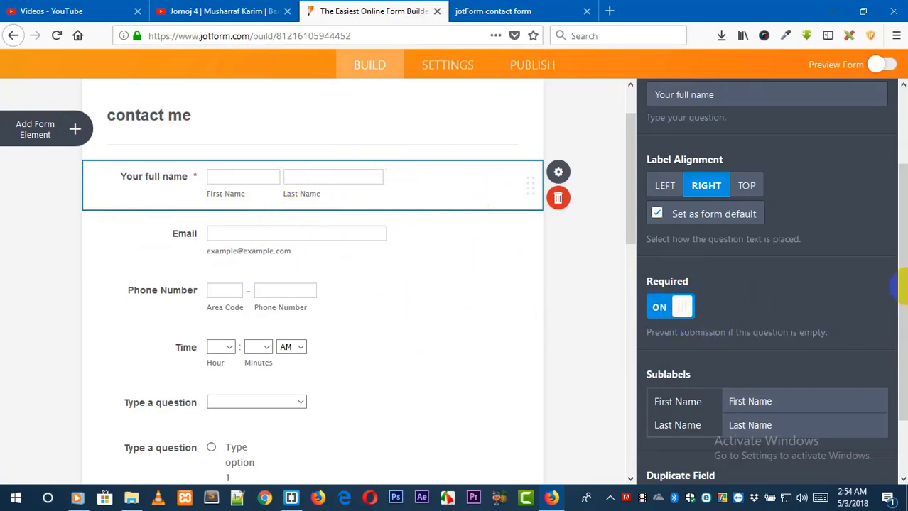
scroll(714, 334, down, 2)
click(760, 327)
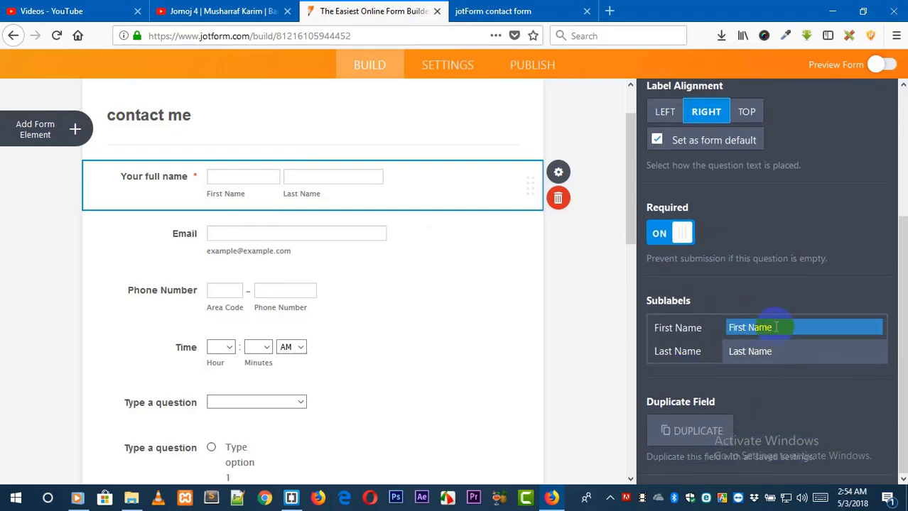
drag(775, 328, 713, 327)
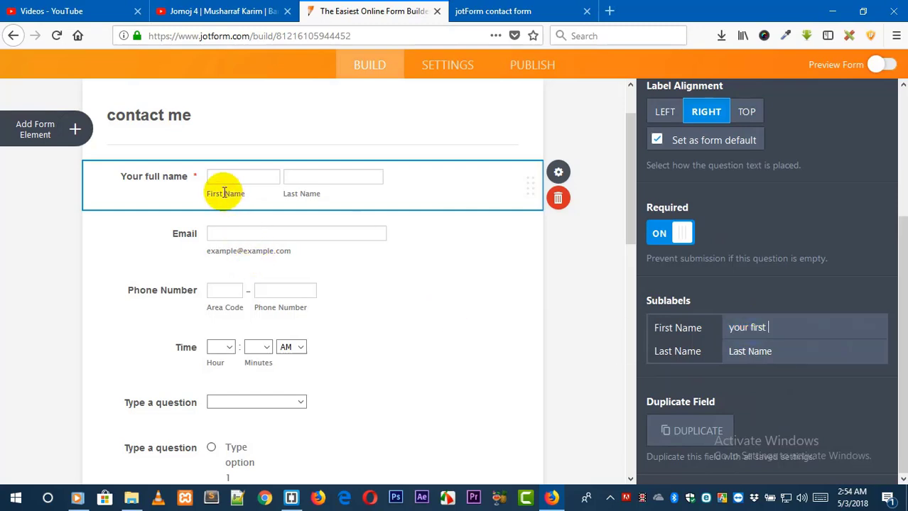
Change the Last Name sublabel of the name field to "your last".
click(797, 349)
drag(785, 353, 702, 353)
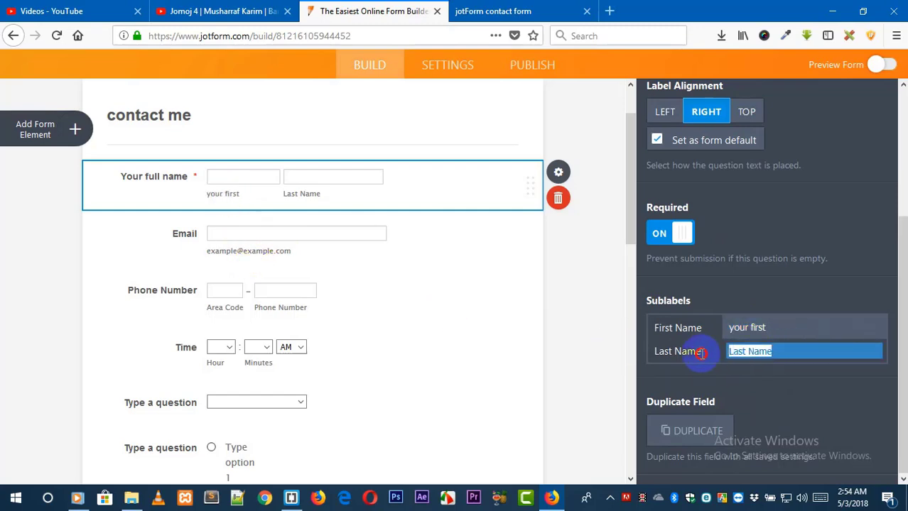
text(your last)
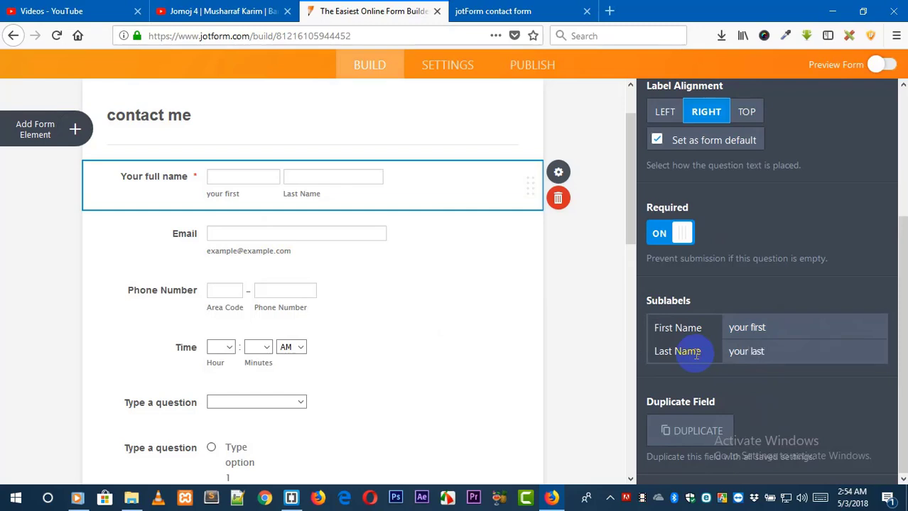
click(902, 286)
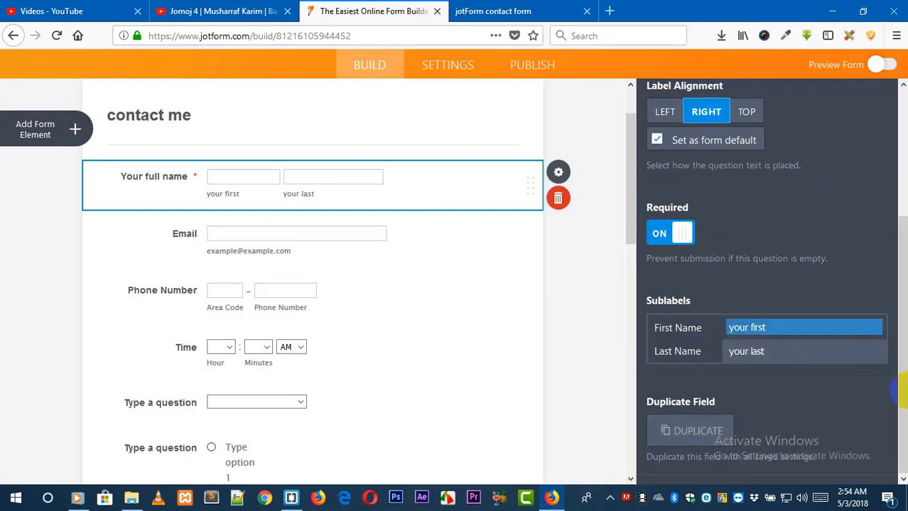
Try the Middle Name, Prefix and Suffix options on the name field, turning each back off.
scroll(899, 249, up, 5)
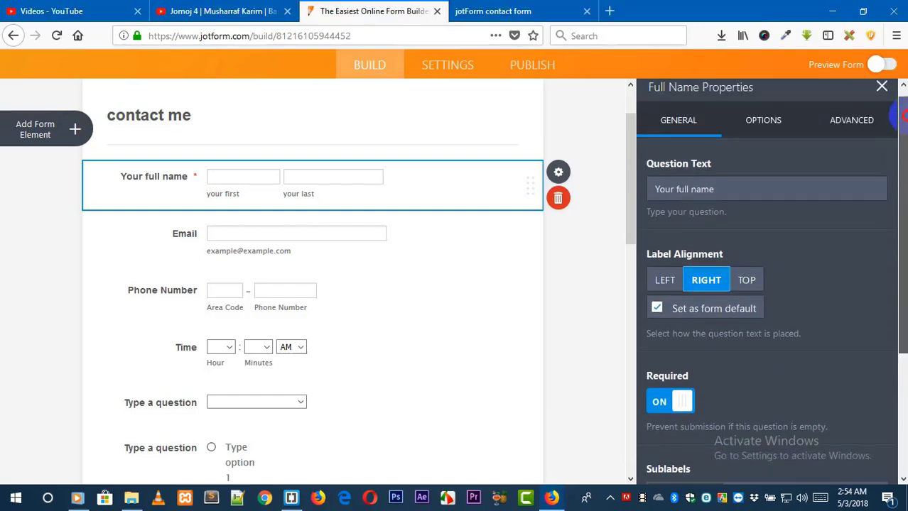
click(767, 132)
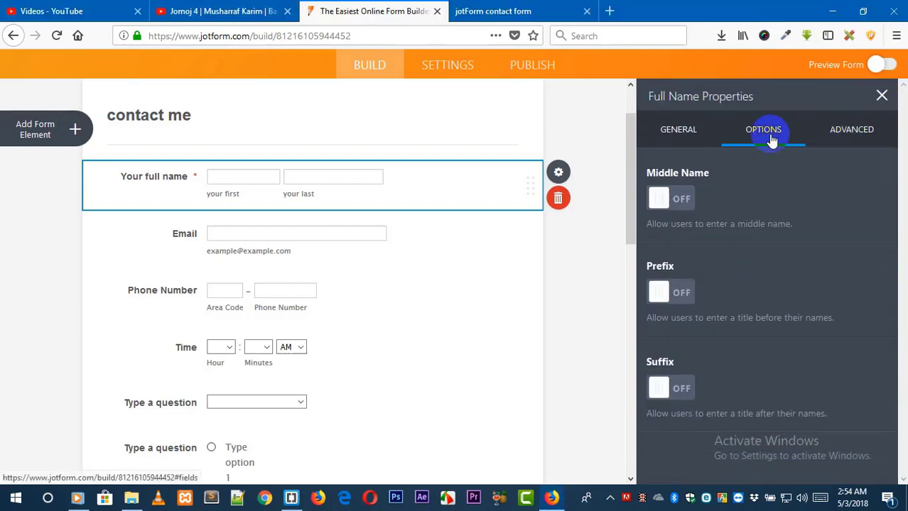
click(682, 199)
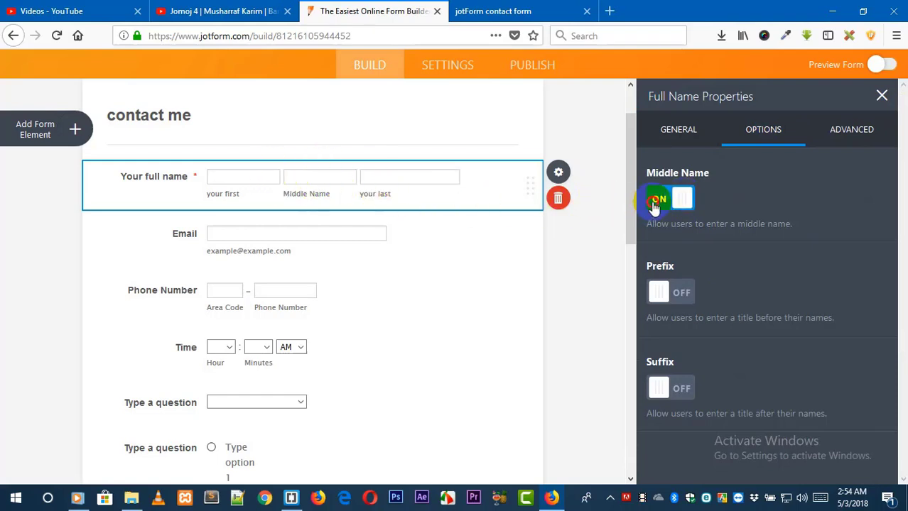
click(655, 202)
click(686, 296)
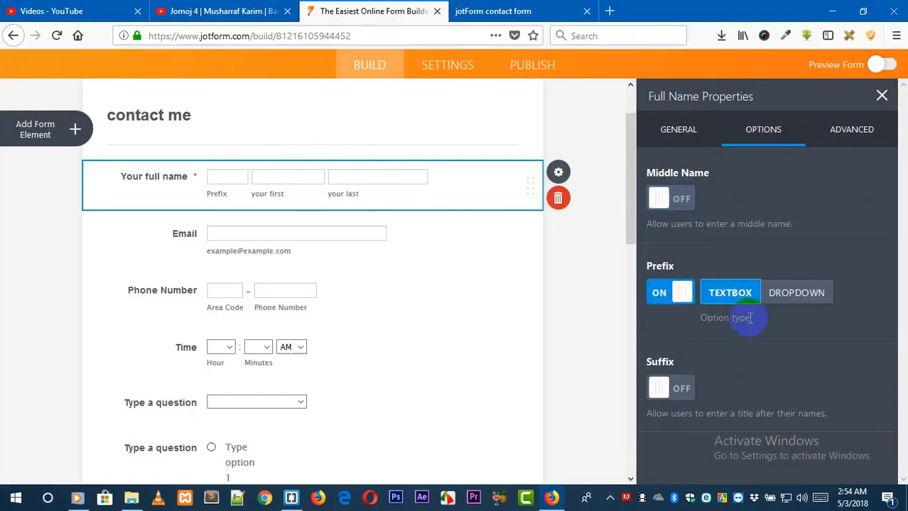
click(655, 295)
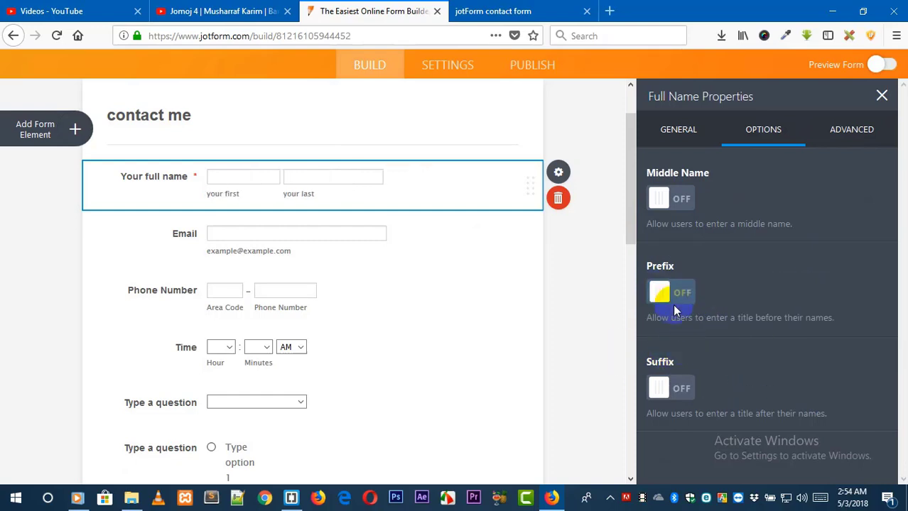
click(684, 390)
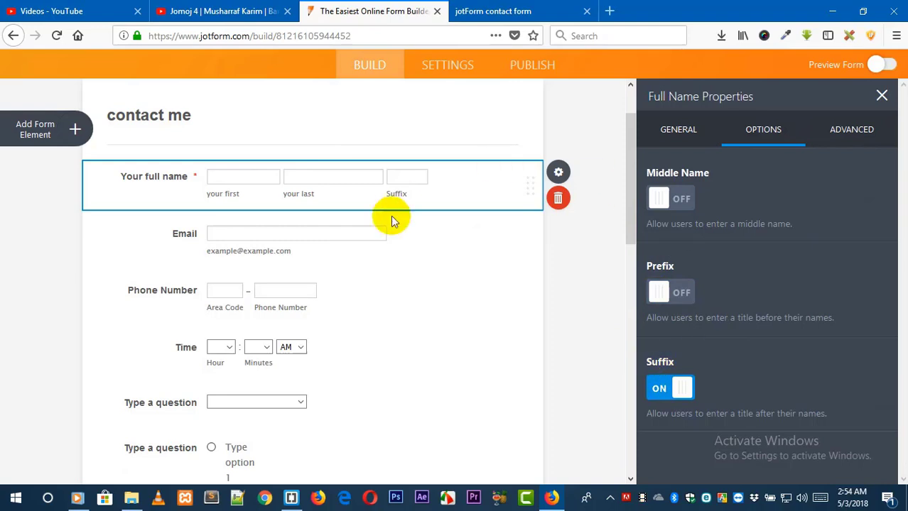
click(668, 392)
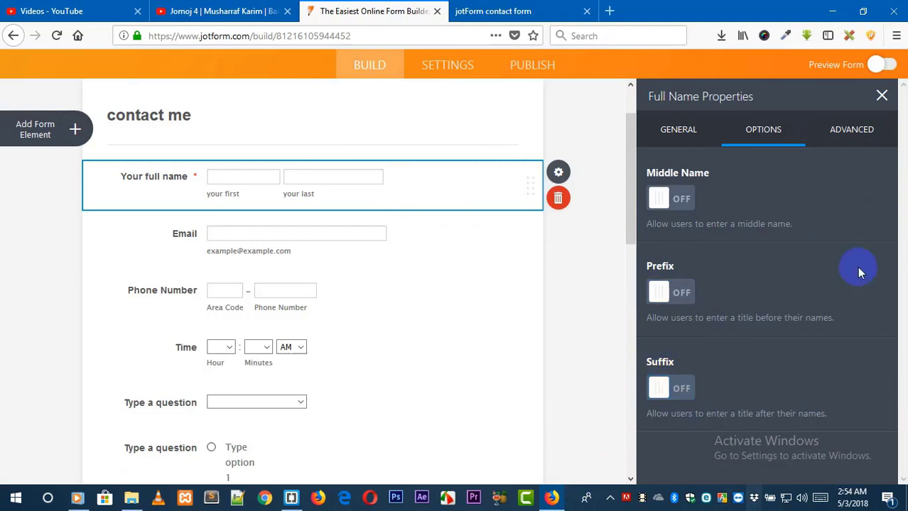
Set the name field's placeholders to "your first name" and "your last name".
click(850, 128)
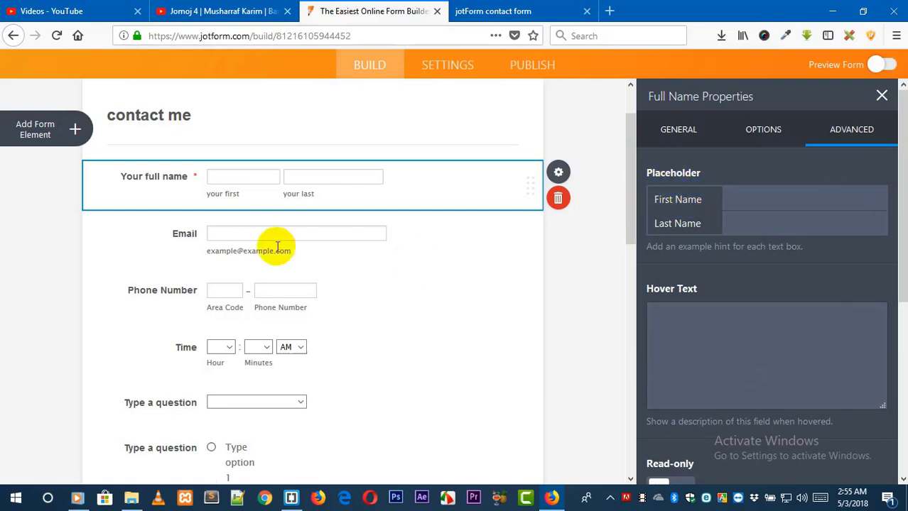
click(750, 194)
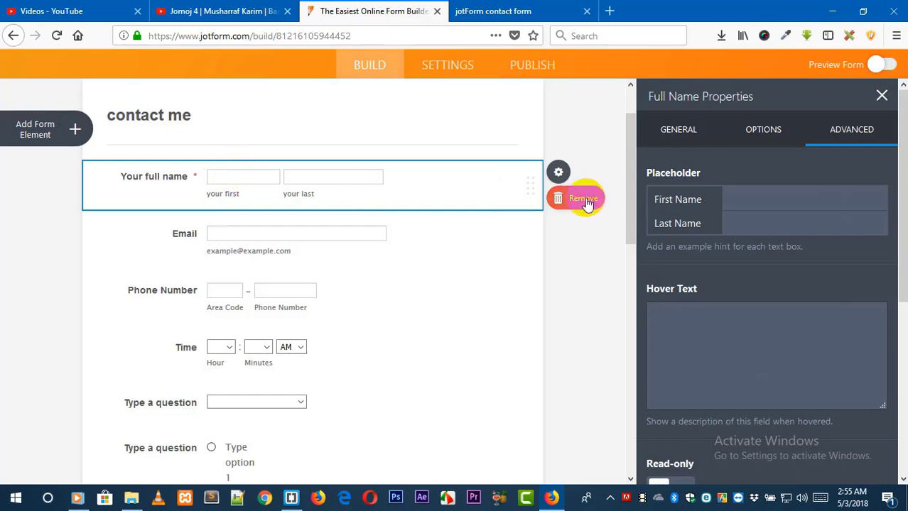
click(761, 204)
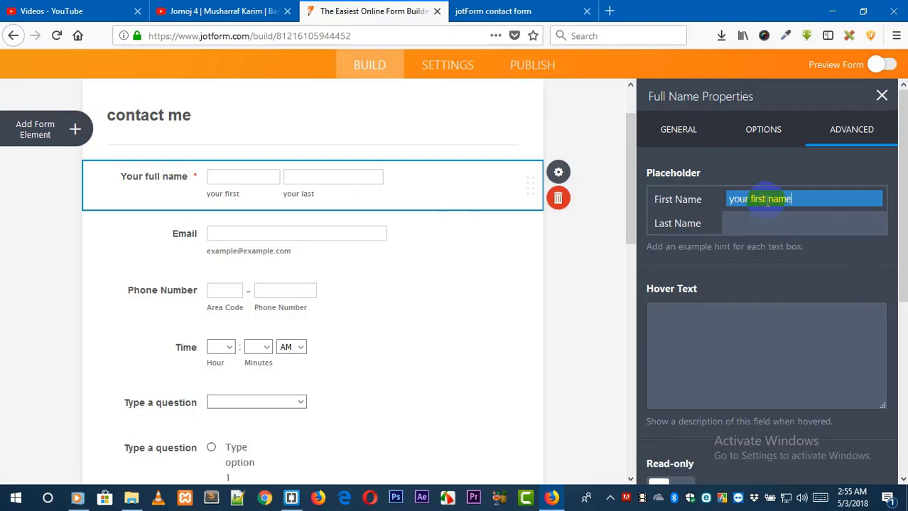
text(your first name)
click(777, 220)
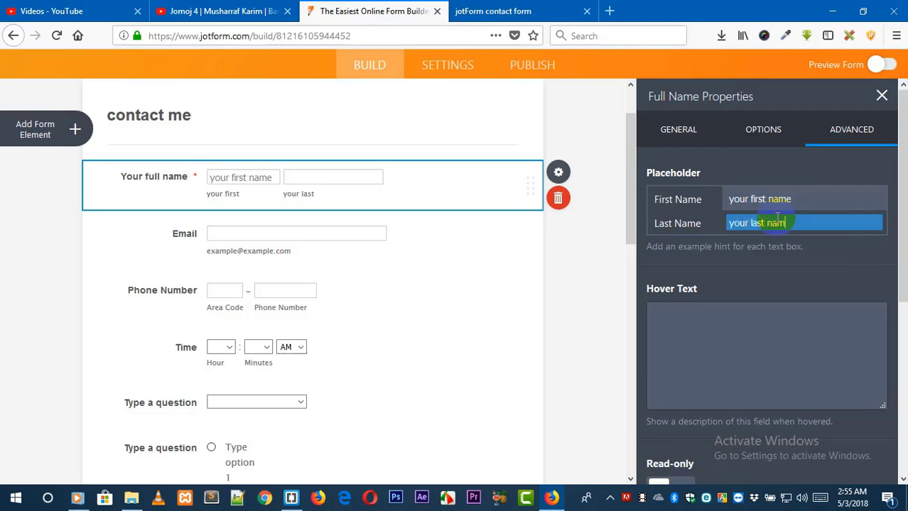
click(671, 281)
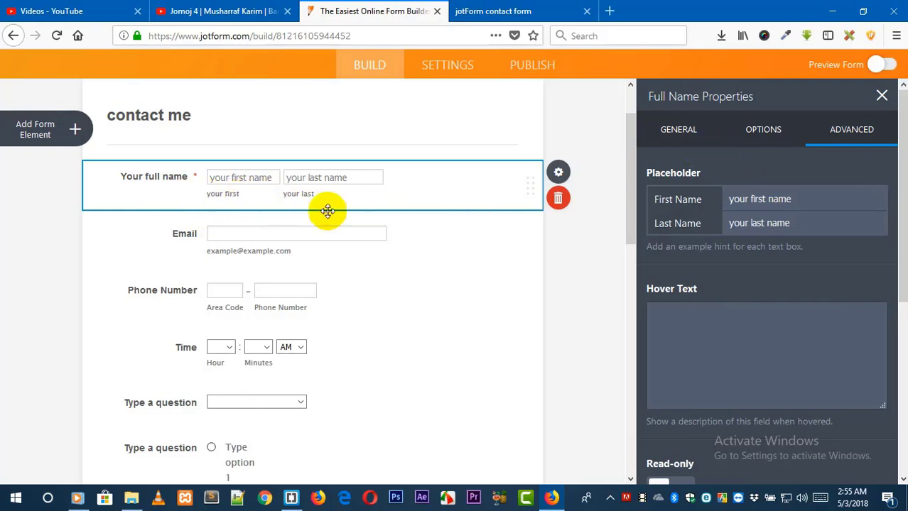
Clear both the First Name and Last Name sublabels of the name field.
click(746, 135)
click(689, 138)
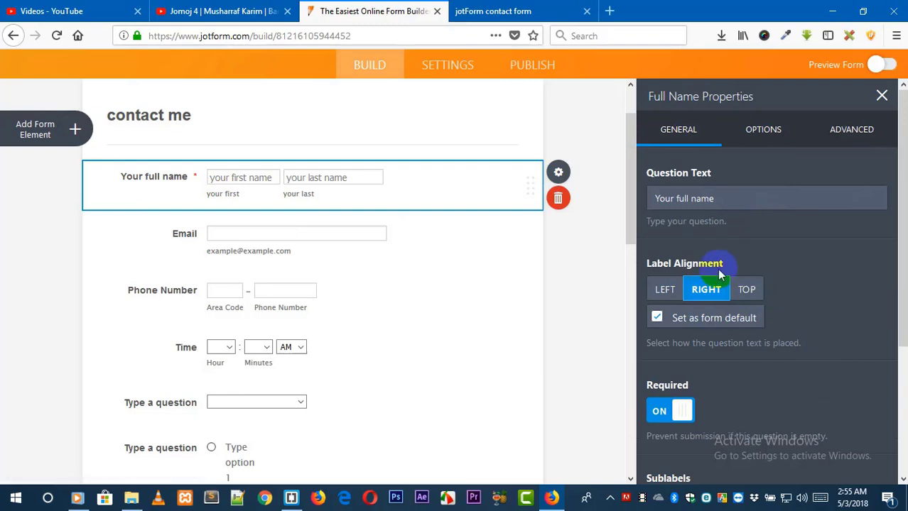
drag(899, 220, 900, 348)
click(780, 326)
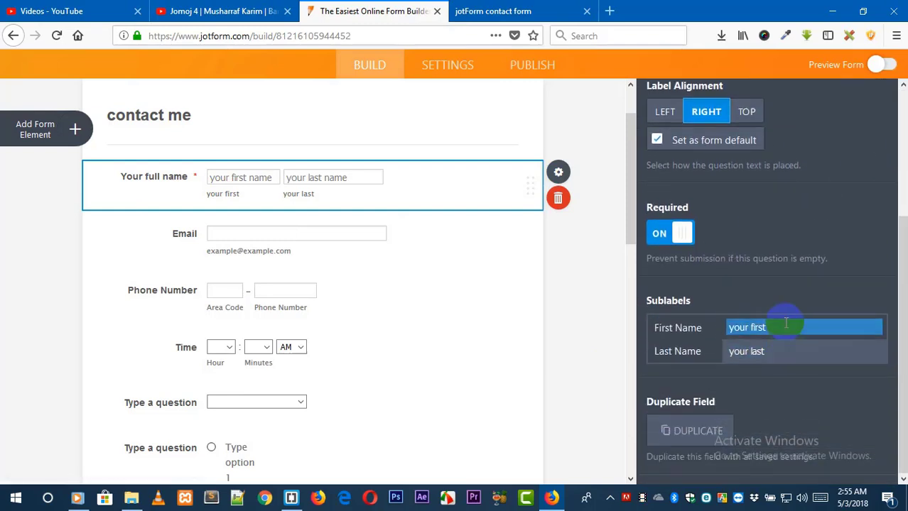
drag(780, 326, 707, 327)
click(748, 351)
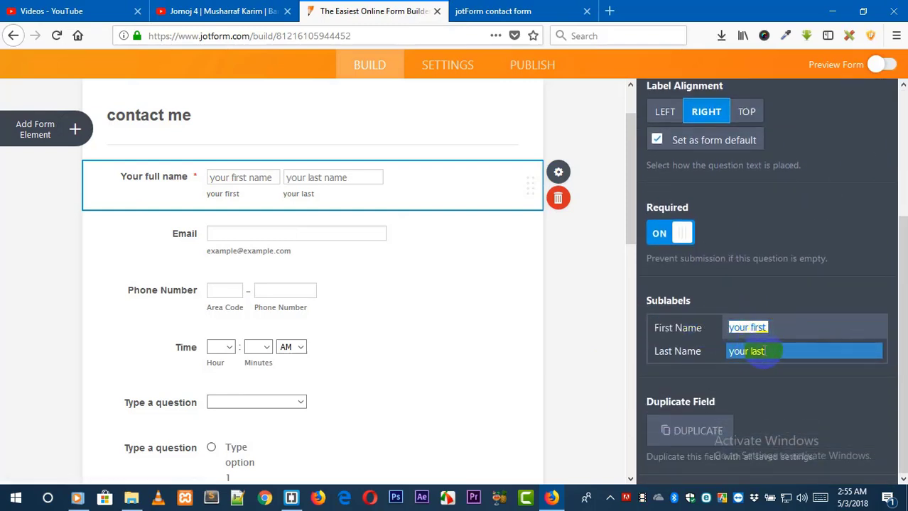
key(BackSpace)
drag(781, 351, 689, 366)
key(BackSpace)
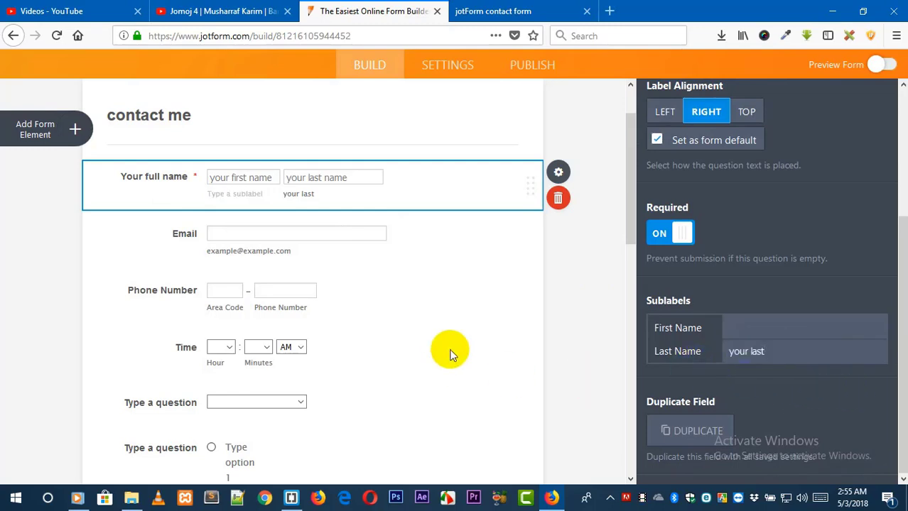
click(687, 350)
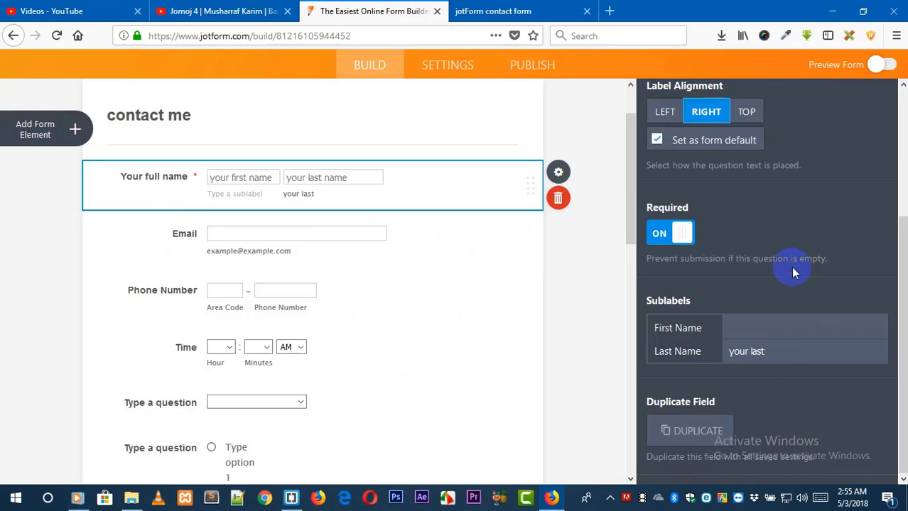
drag(778, 353, 704, 352)
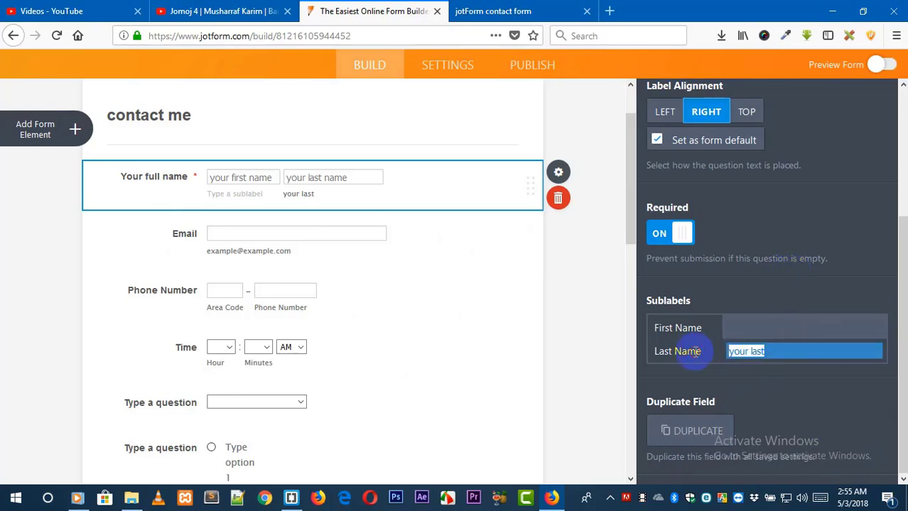
key(BackSpace)
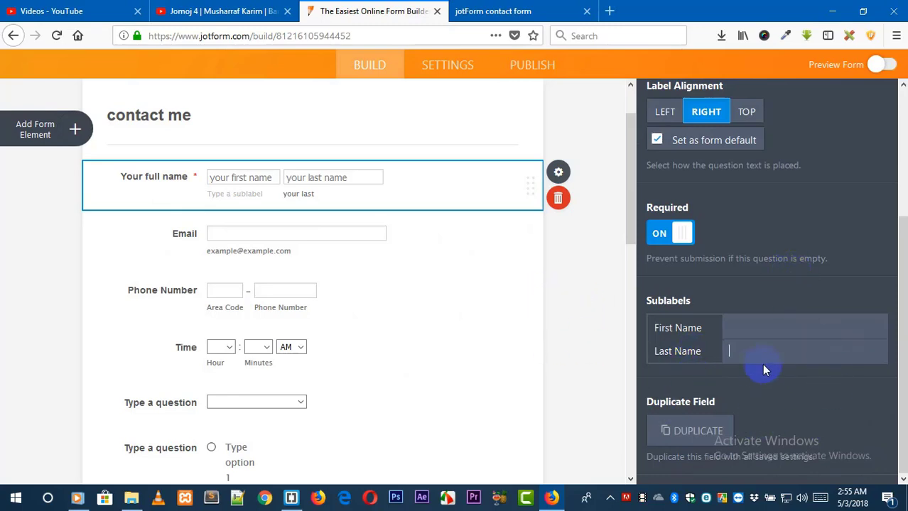
click(821, 397)
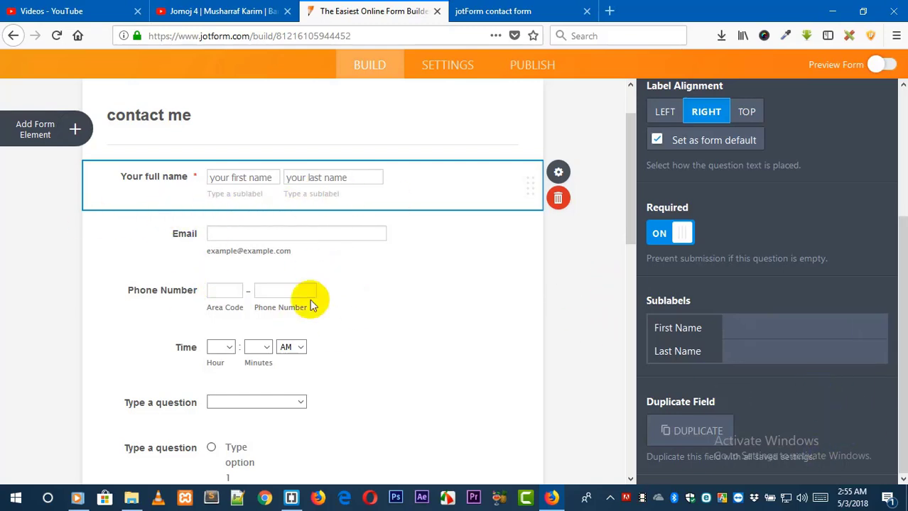
Open the Email field's properties and change its question text to "Your e-m@il".
click(463, 242)
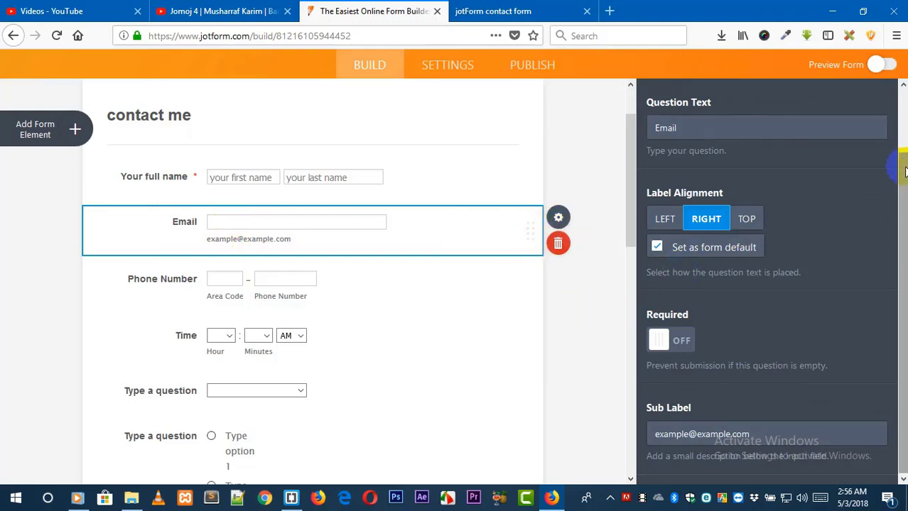
drag(903, 166, 888, 89)
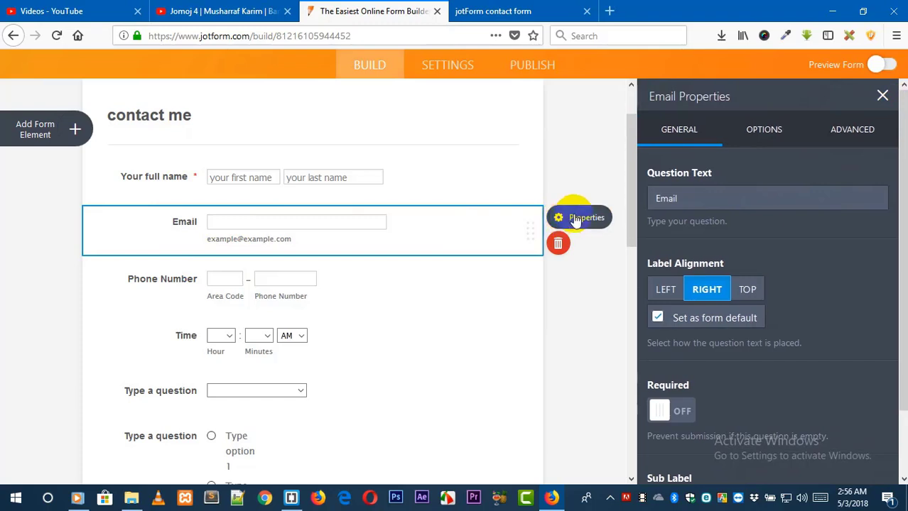
click(561, 218)
click(695, 219)
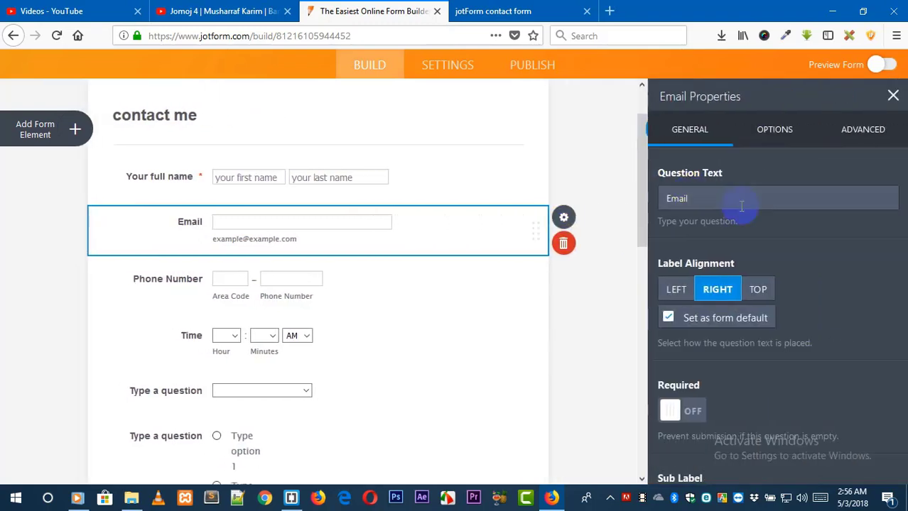
click(635, 200)
drag(634, 199, 619, 202)
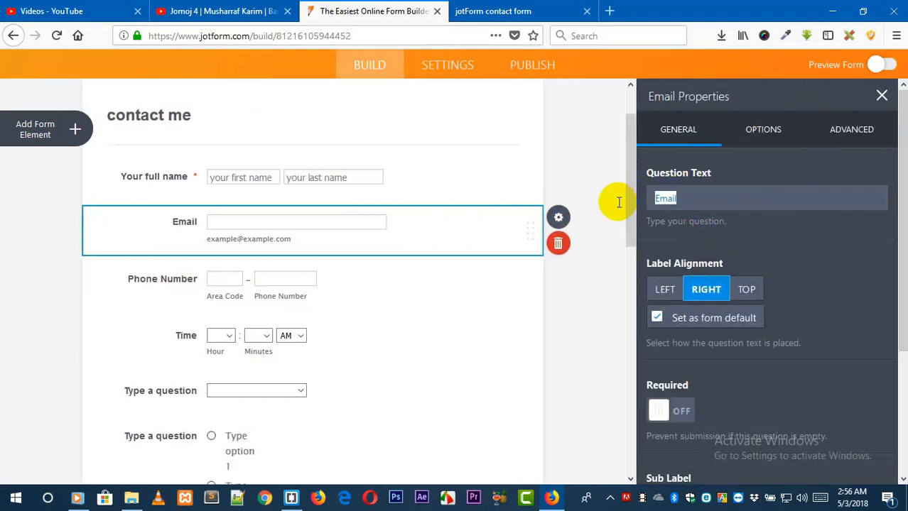
text(Your e-m@)
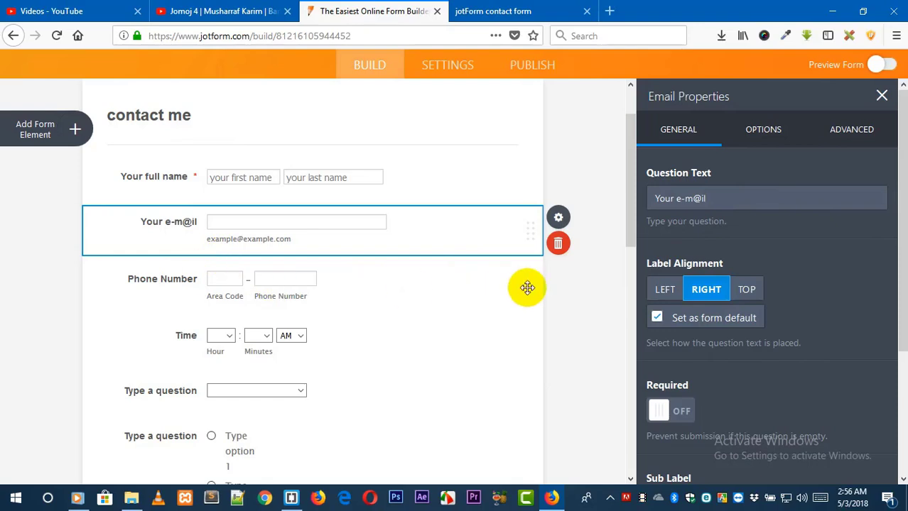
click(745, 292)
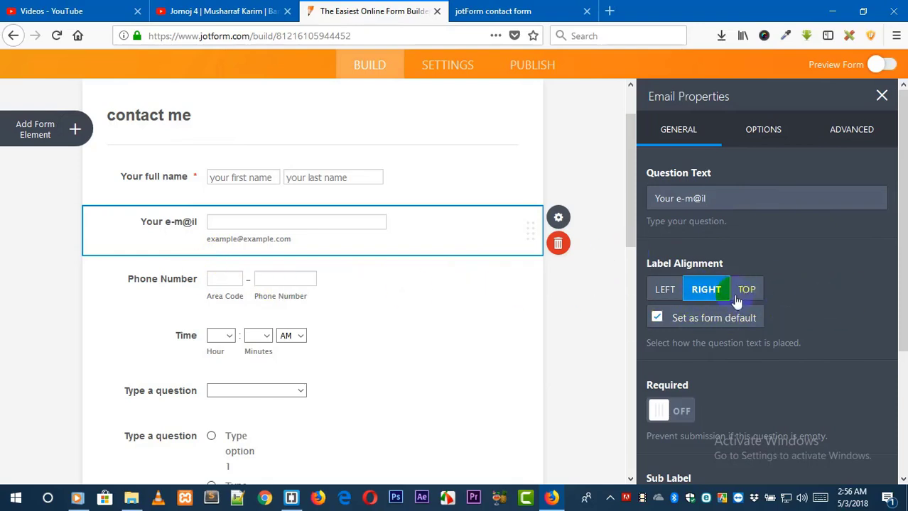
drag(898, 231, 898, 325)
click(682, 261)
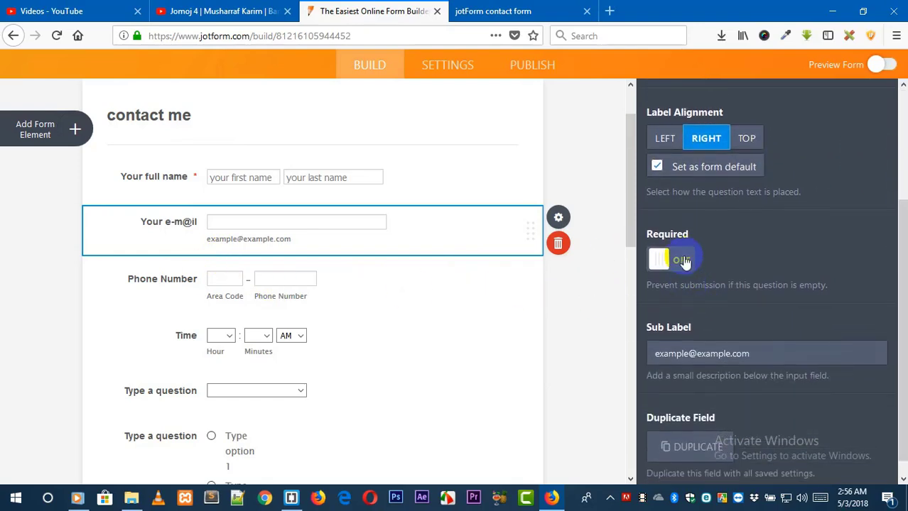
drag(781, 353, 598, 358)
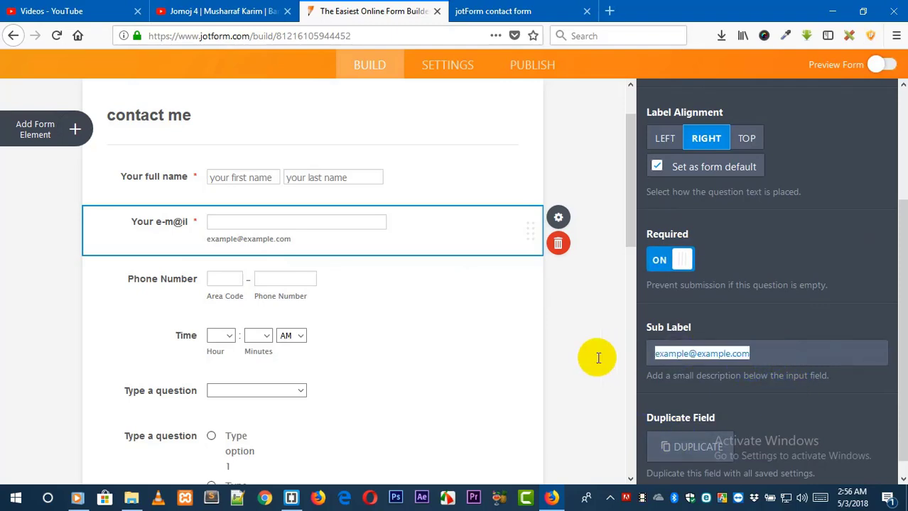
key(BackSpace)
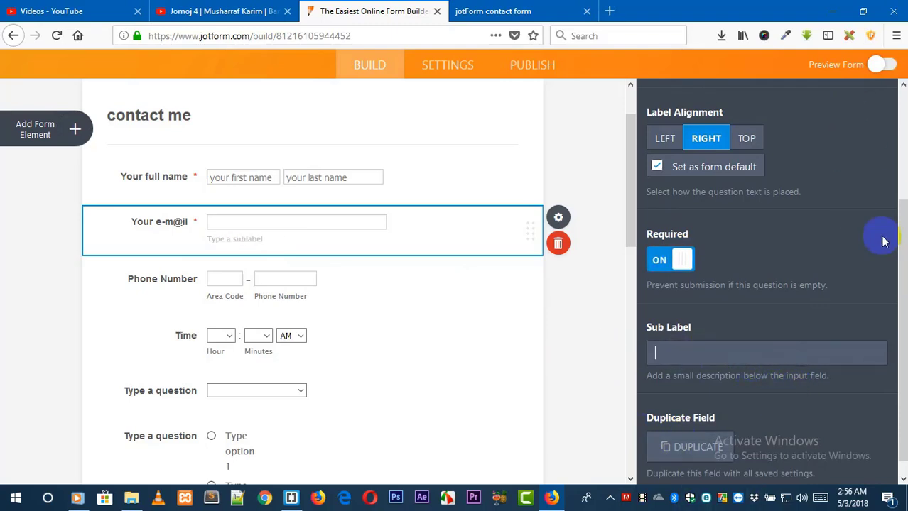
Set the email field's placeholder to "Type your E-m@il here......".
drag(902, 238, 903, 89)
click(815, 144)
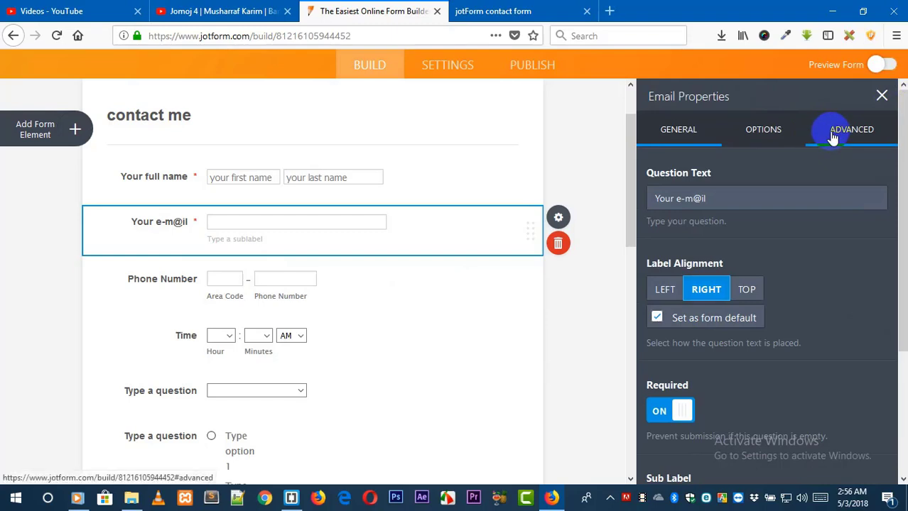
click(678, 200)
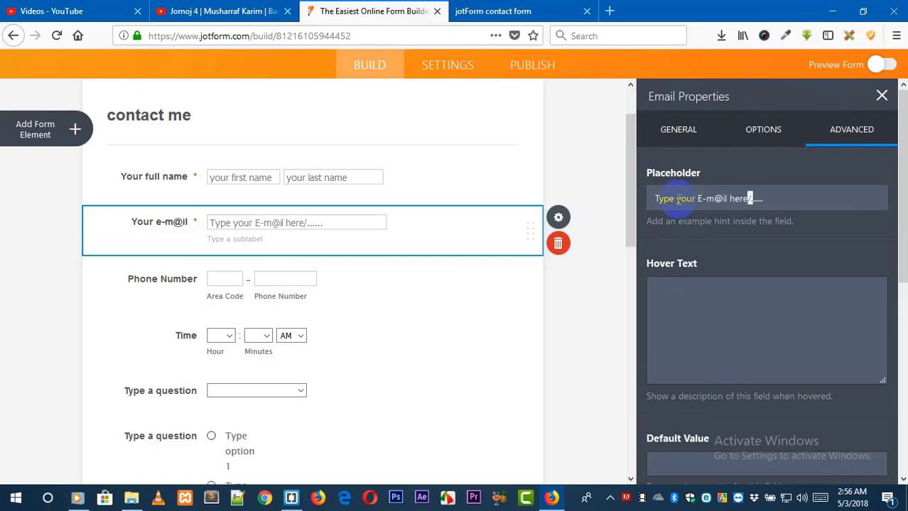
Open the phone field's properties and turn on its Country Code box.
click(357, 298)
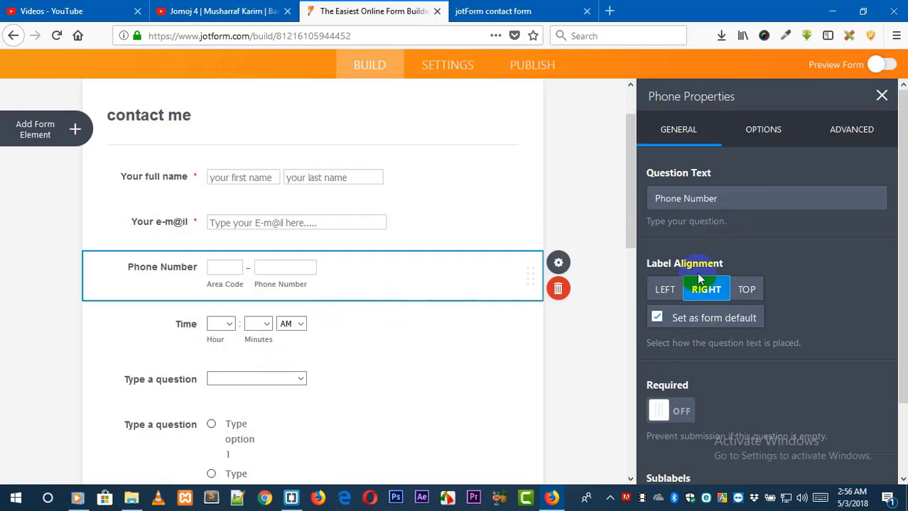
click(763, 130)
click(671, 198)
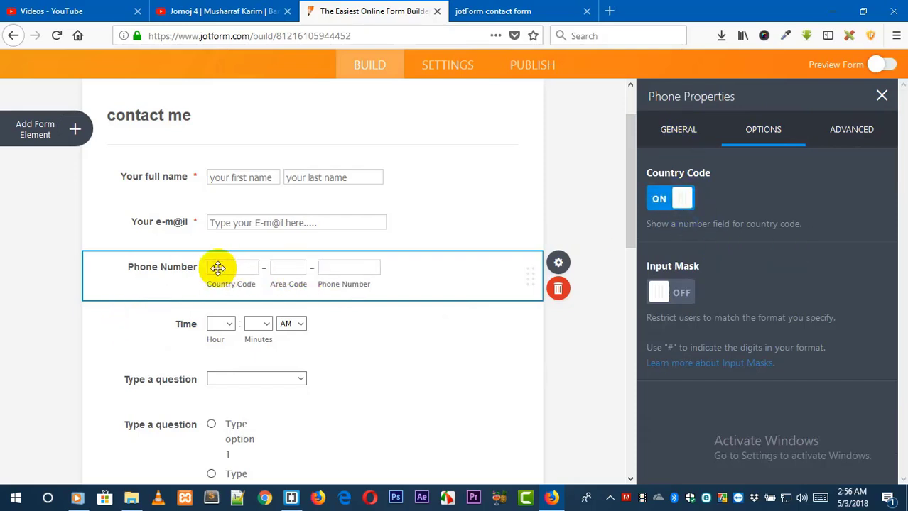
click(657, 291)
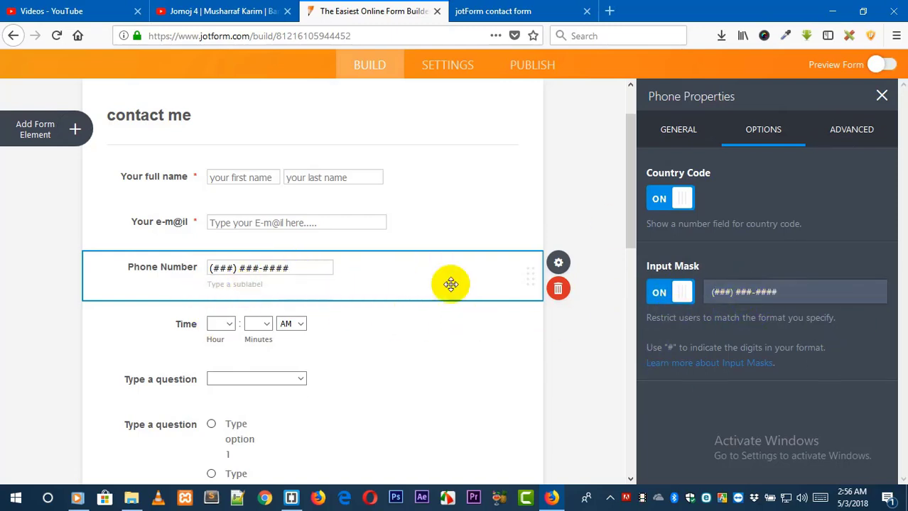
click(679, 127)
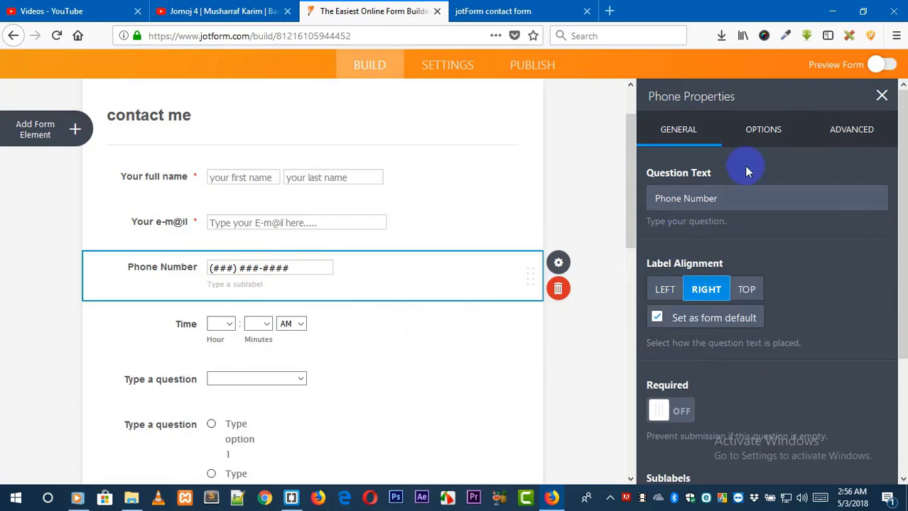
click(777, 130)
click(655, 292)
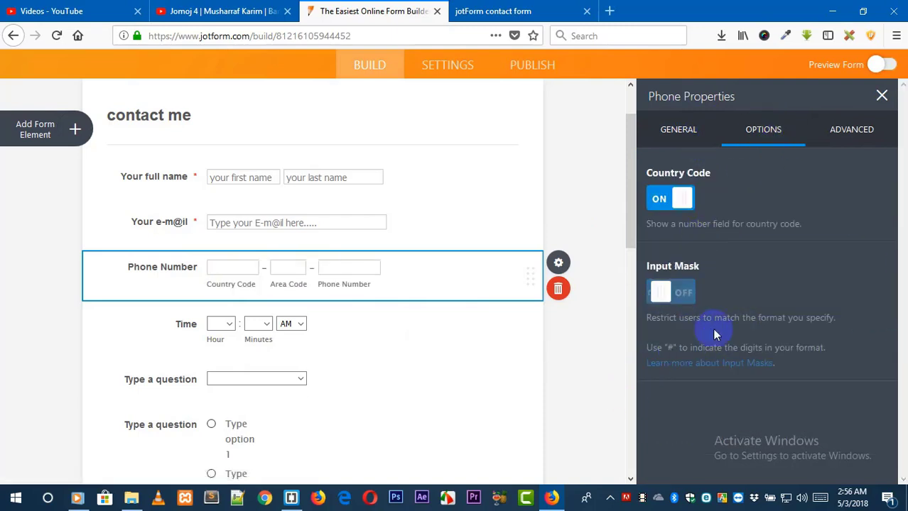
Set the phone placeholders to +880 for the country code and 12345678 for the phone number.
click(848, 130)
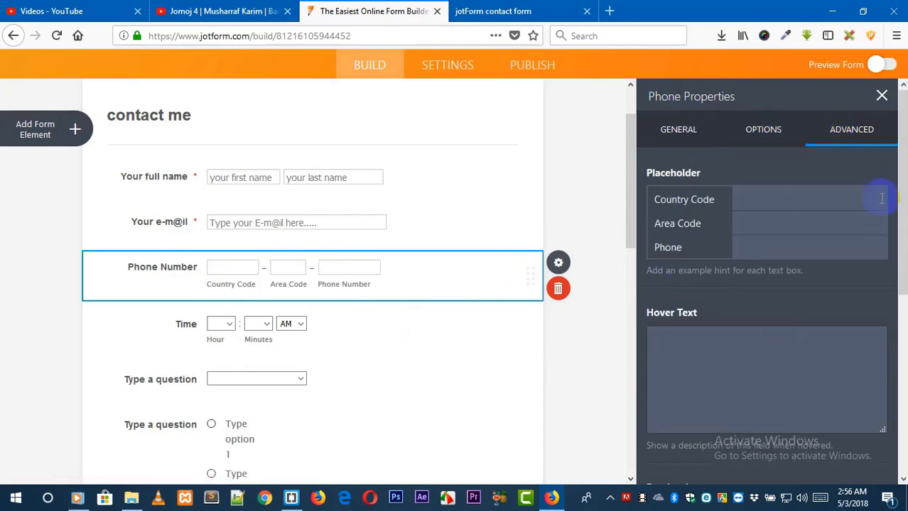
click(763, 206)
click(774, 242)
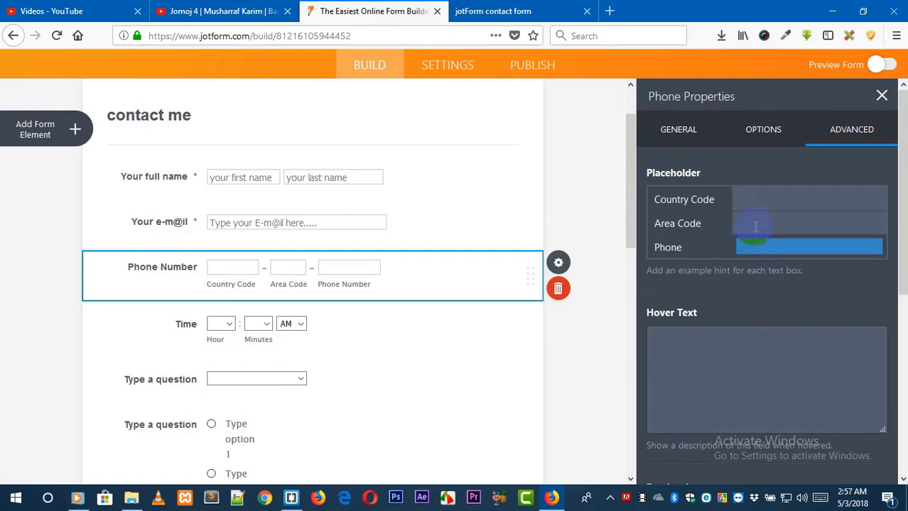
click(751, 201)
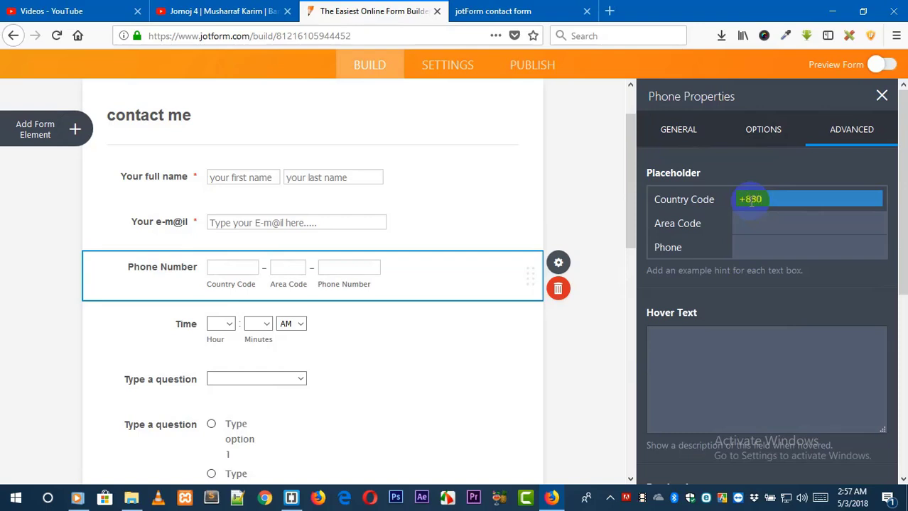
click(742, 225)
click(787, 246)
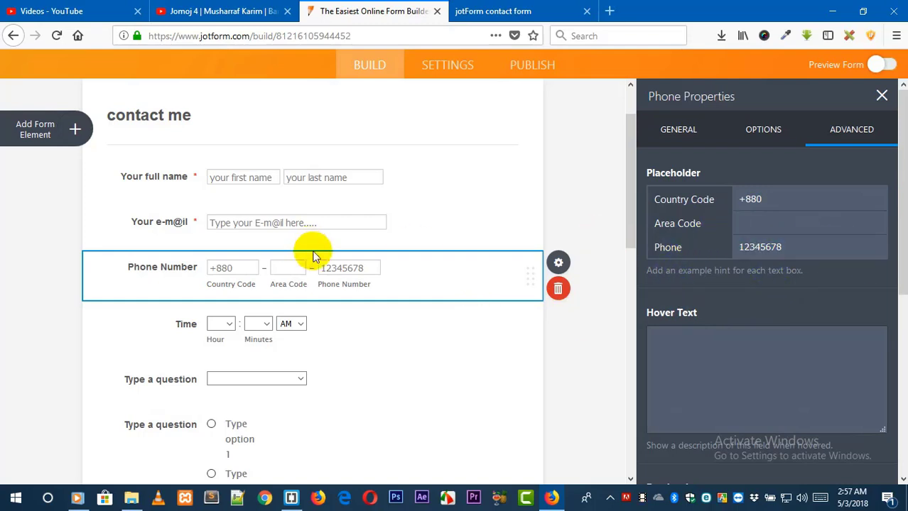
Turn off the phone field's Country Code box and make the phone field required.
click(761, 128)
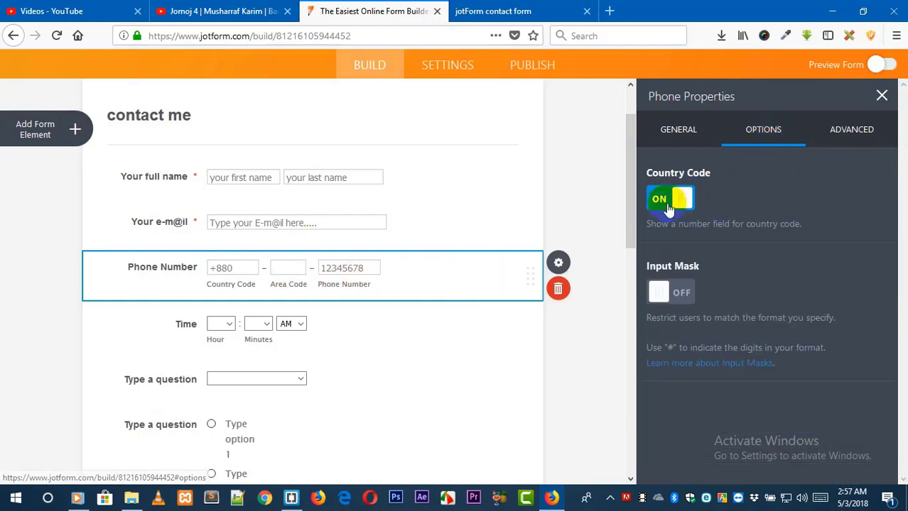
click(658, 201)
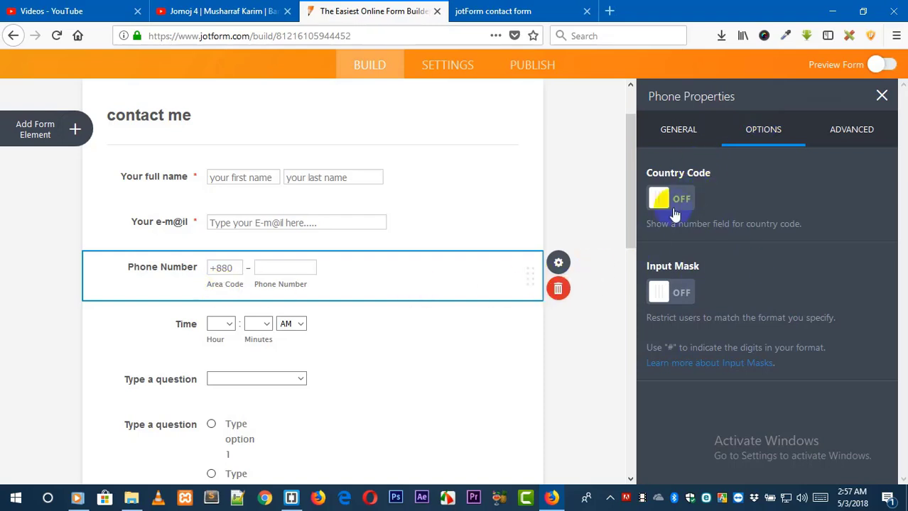
click(675, 134)
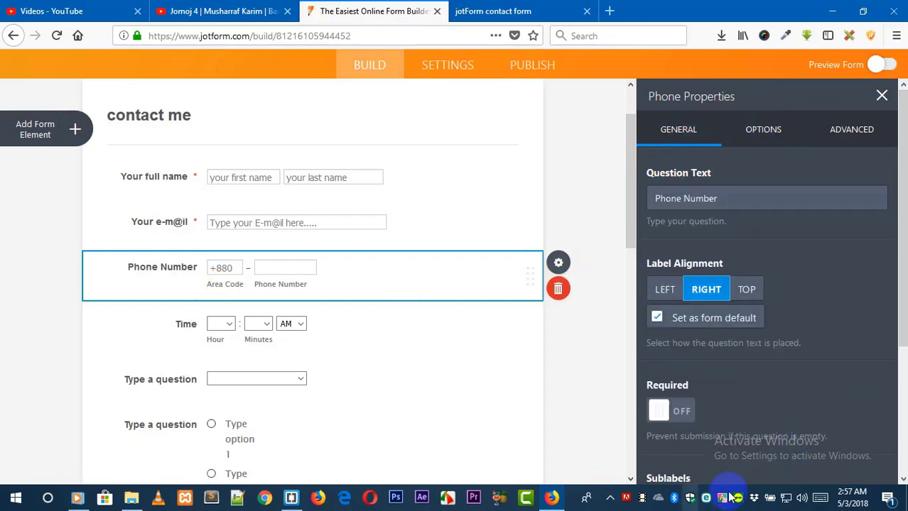
scroll(788, 409, down, 2)
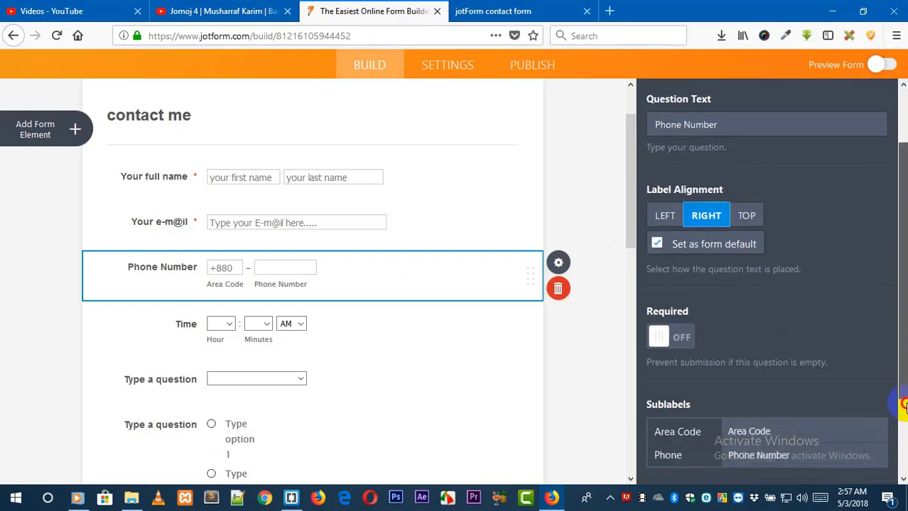
click(675, 324)
Clear the phone field's Area Code sublabel.
click(731, 419)
key(BackSpace)
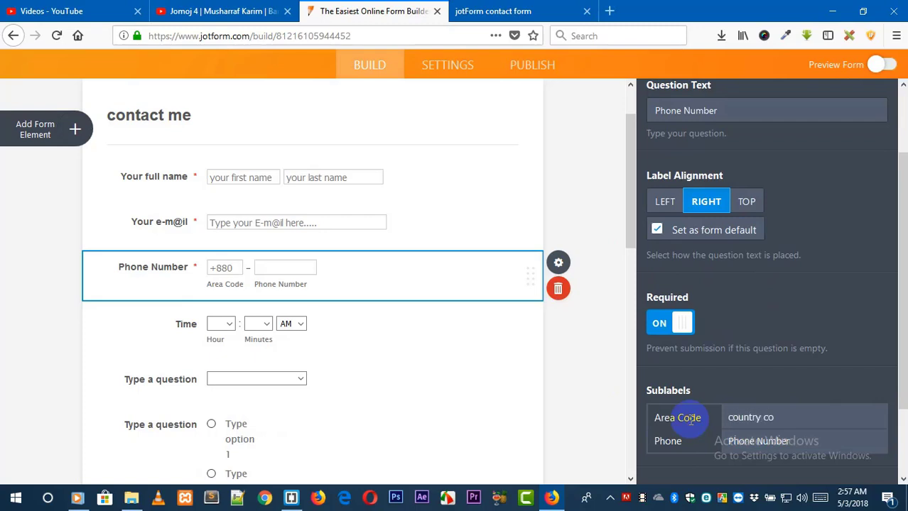
click(791, 417)
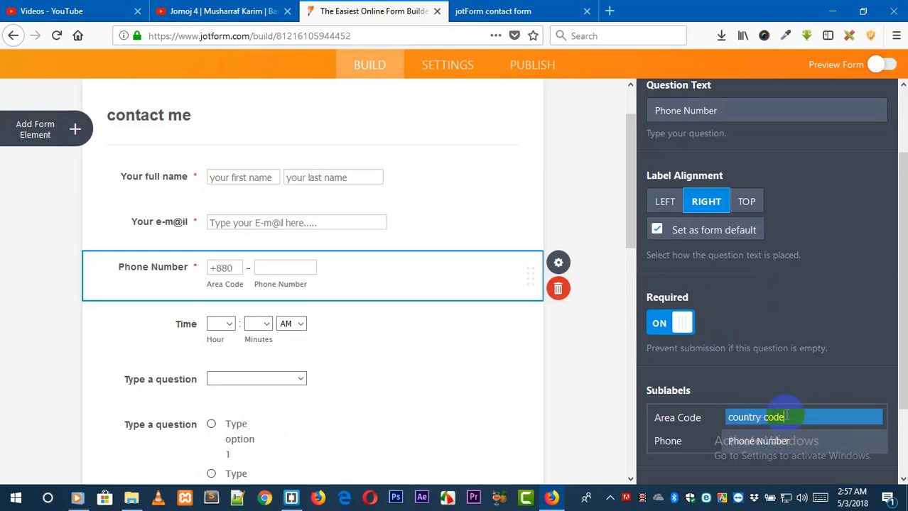
drag(795, 417, 672, 417)
key(BackSpace)
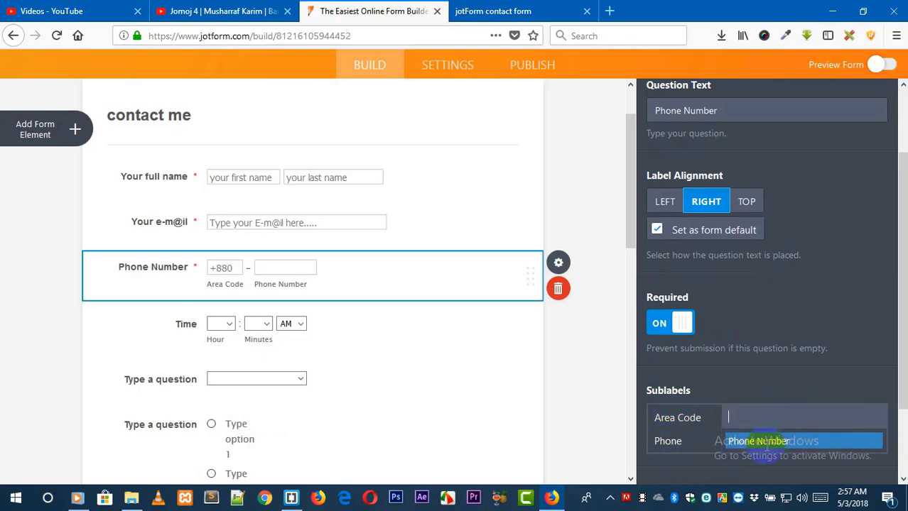
drag(805, 442, 686, 441)
key(BackSpace)
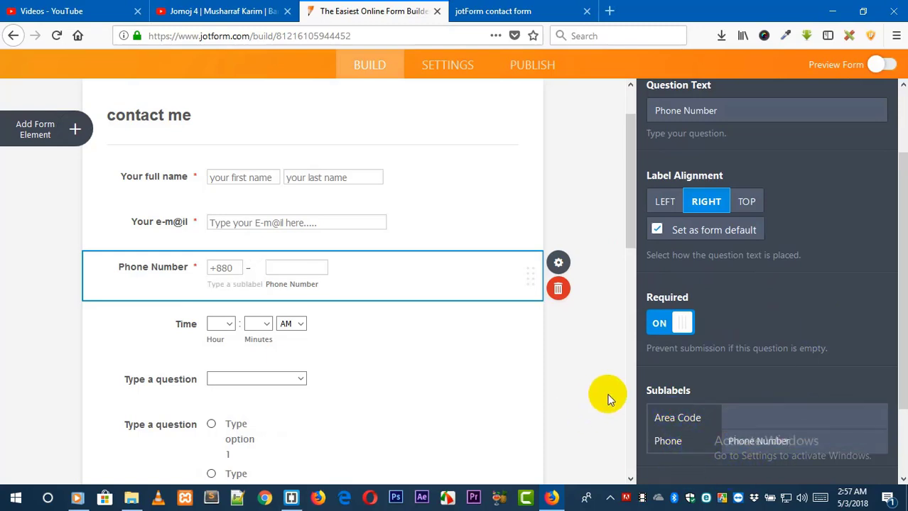
click(608, 399)
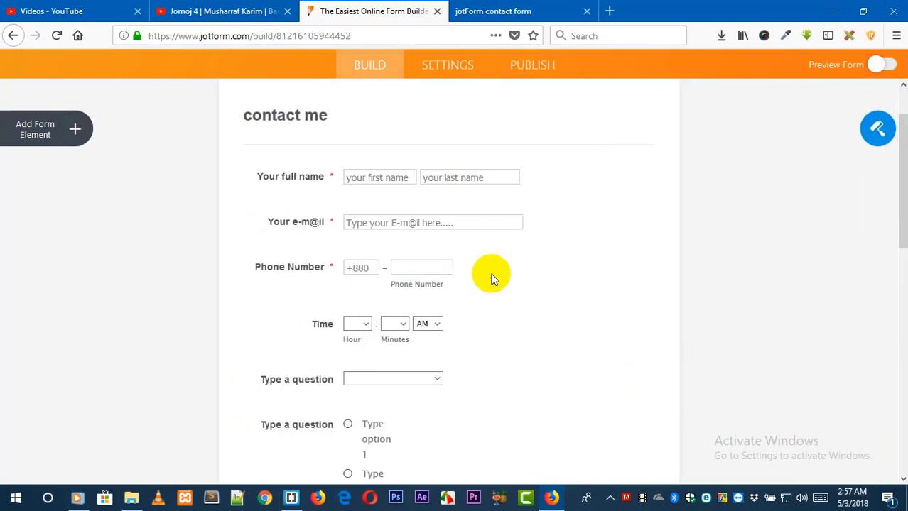
Reopen the phone field's properties and clear both its Area Code and Phone sublabels.
click(494, 278)
click(693, 262)
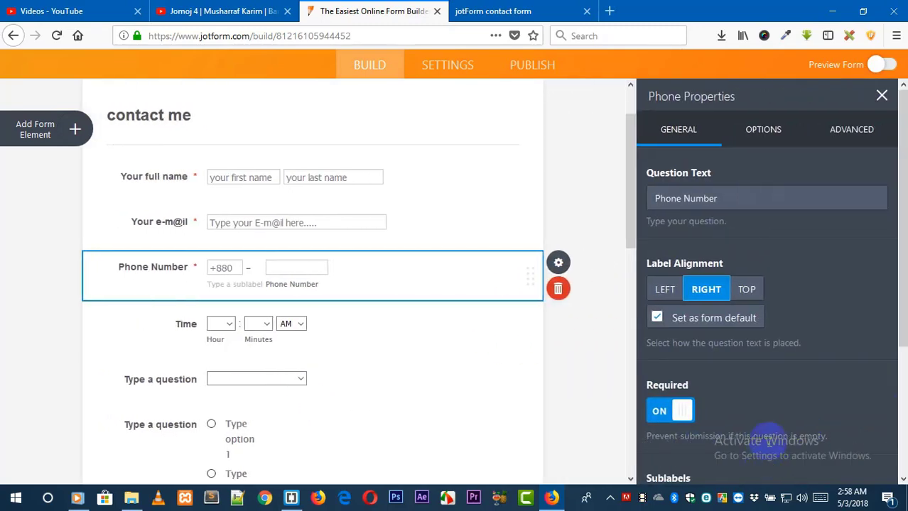
scroll(891, 304, down, 3)
click(800, 346)
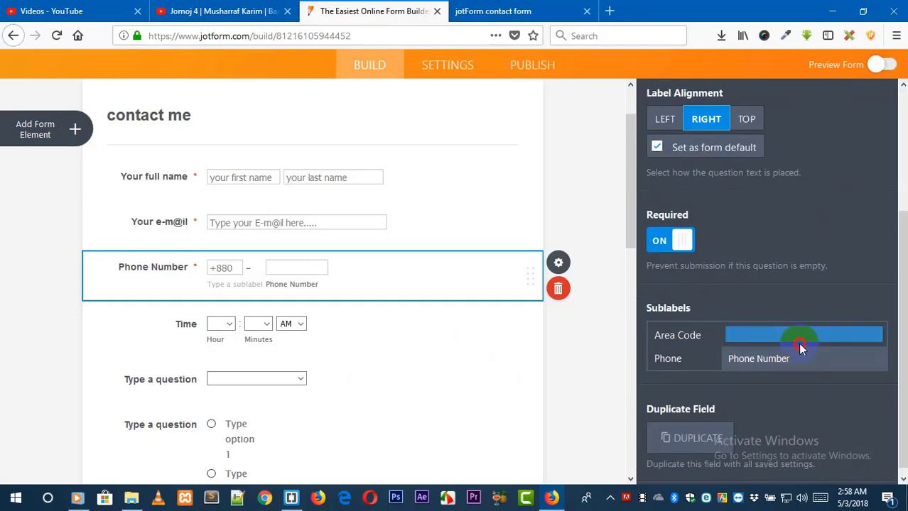
key(BackSpace)
click(795, 358)
key(BackSpace)
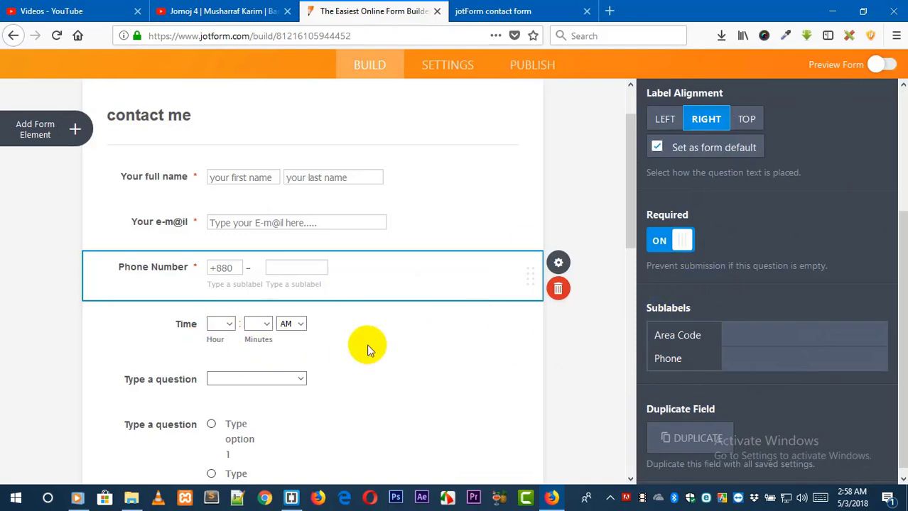
click(407, 333)
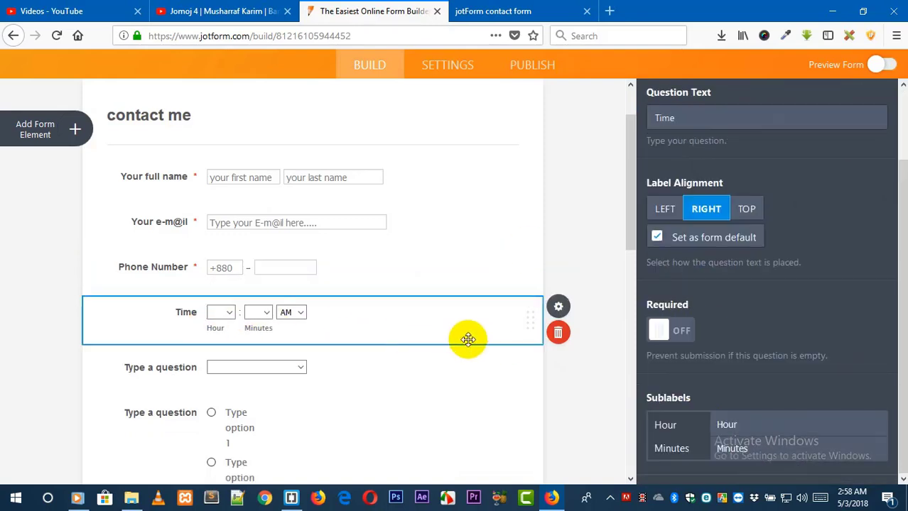
click(559, 334)
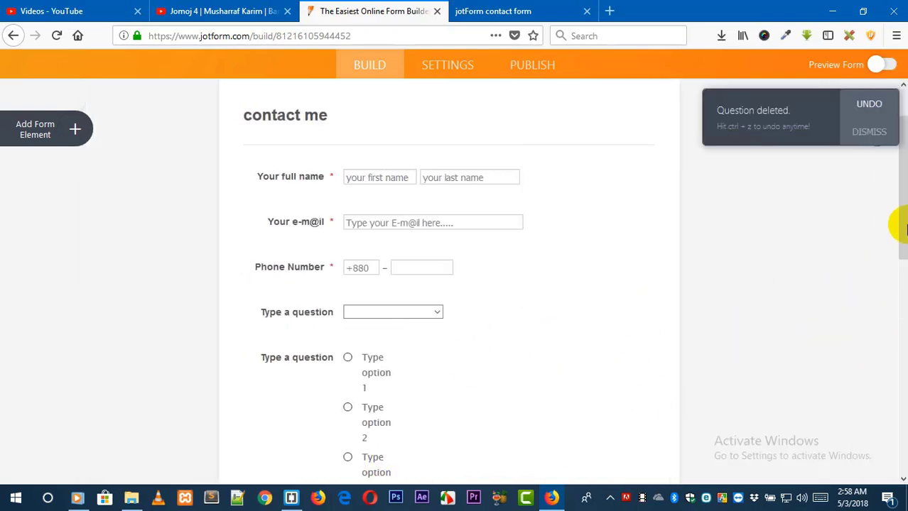
drag(897, 239, 893, 263)
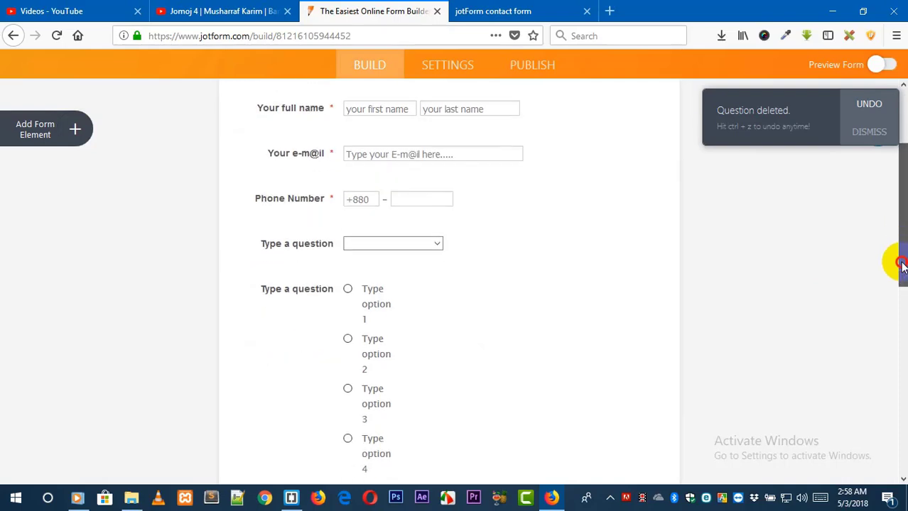
click(870, 106)
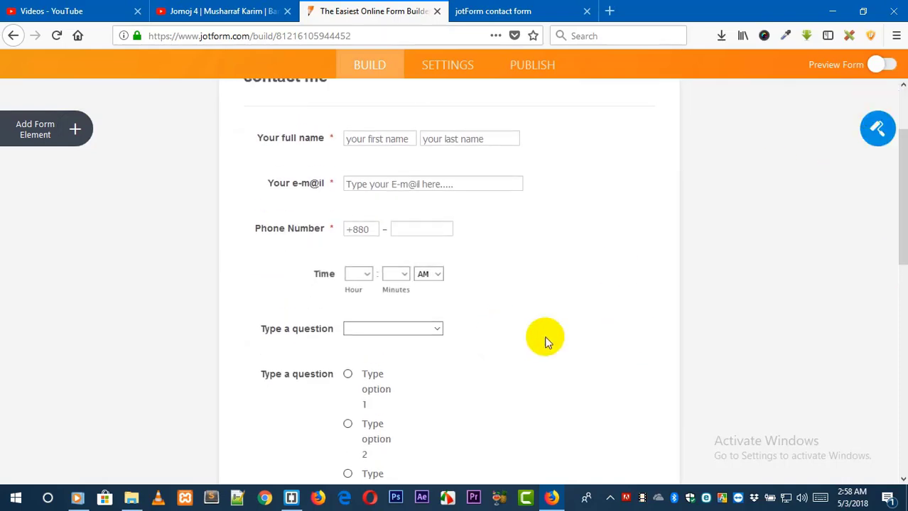
Open the Time field's properties and review its general settings and sublabels.
click(525, 277)
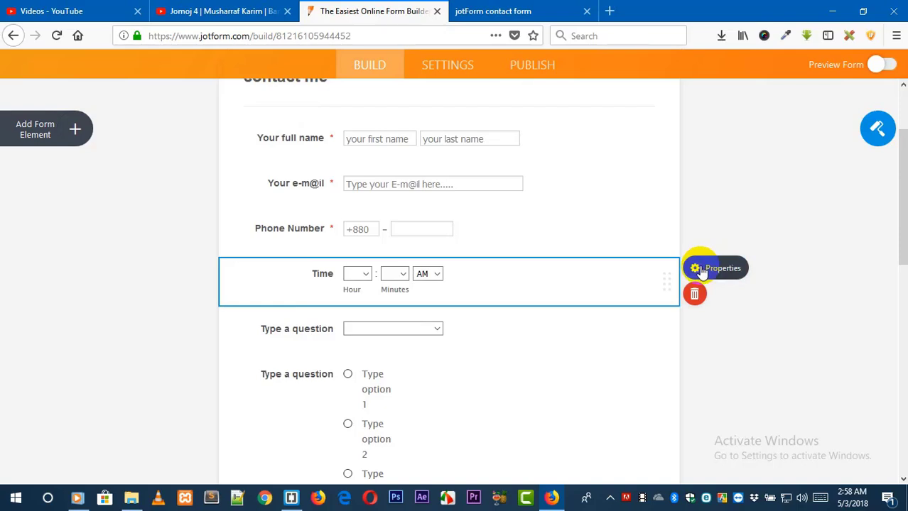
click(703, 268)
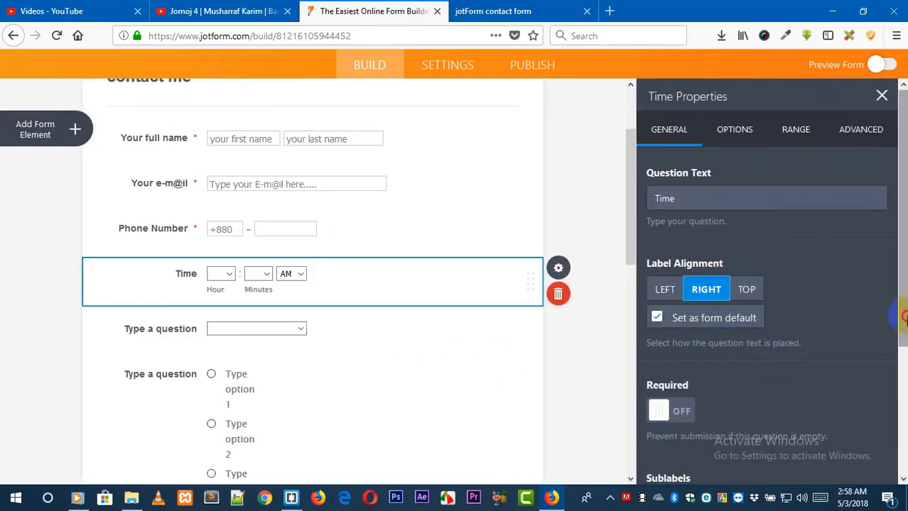
scroll(895, 348, down, 3)
click(725, 352)
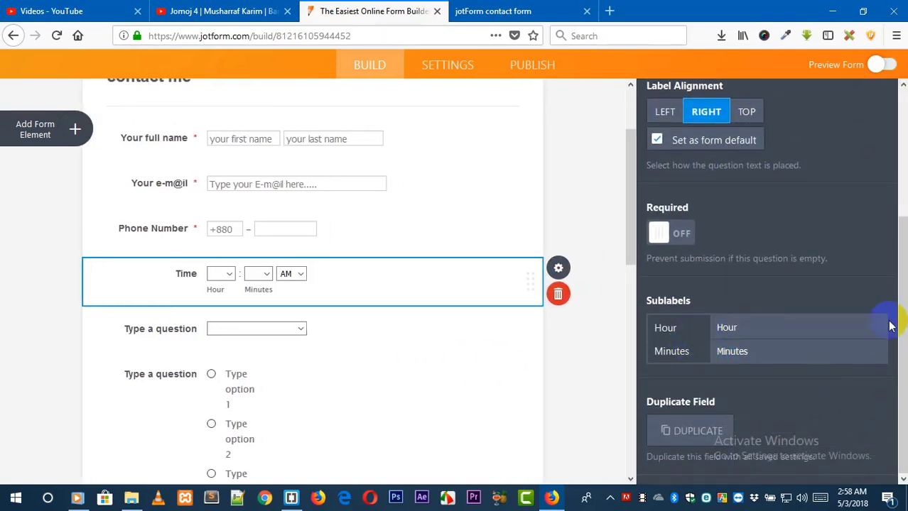
scroll(887, 319, up, 5)
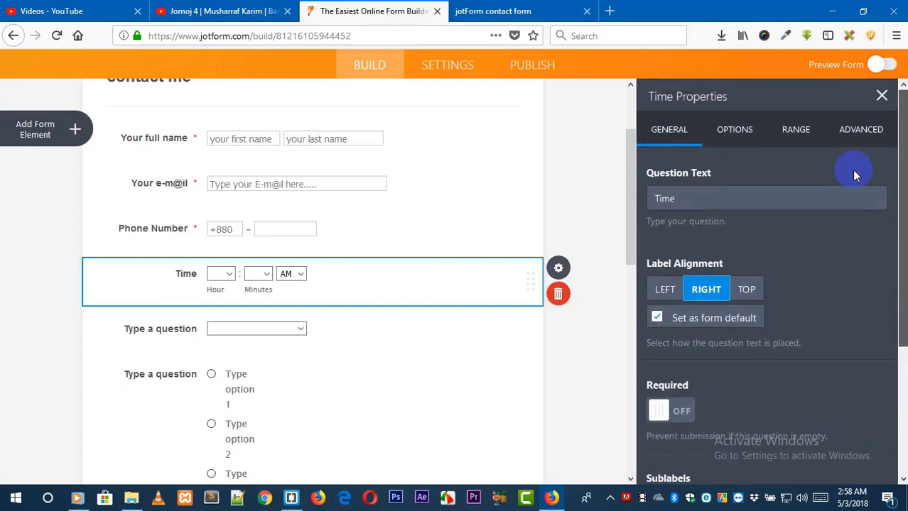
click(735, 130)
click(751, 288)
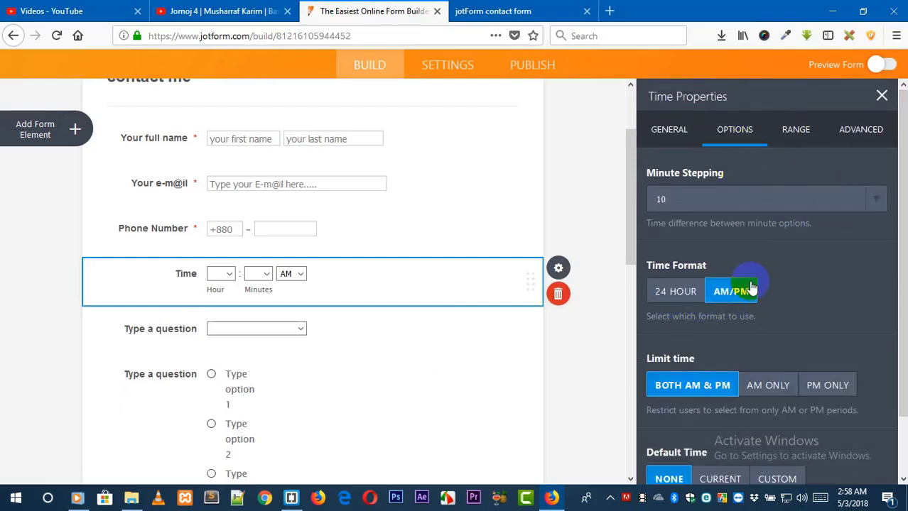
click(688, 297)
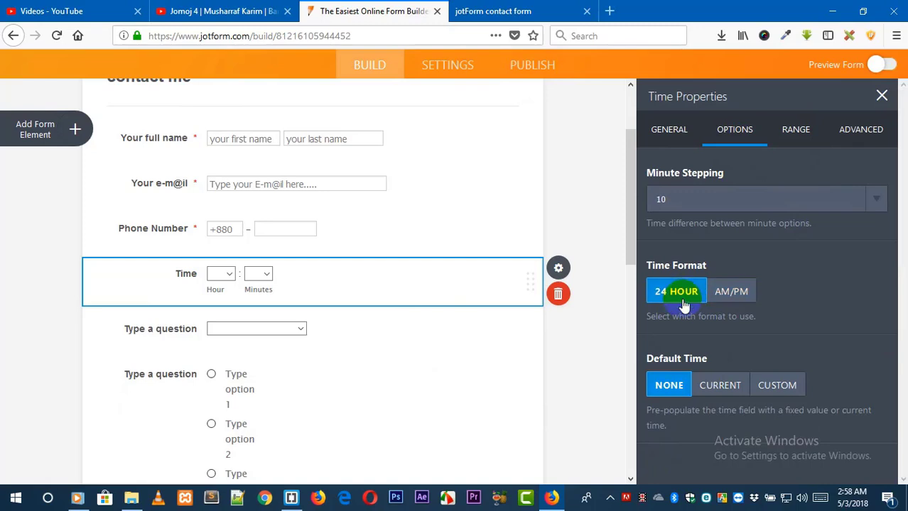
click(726, 290)
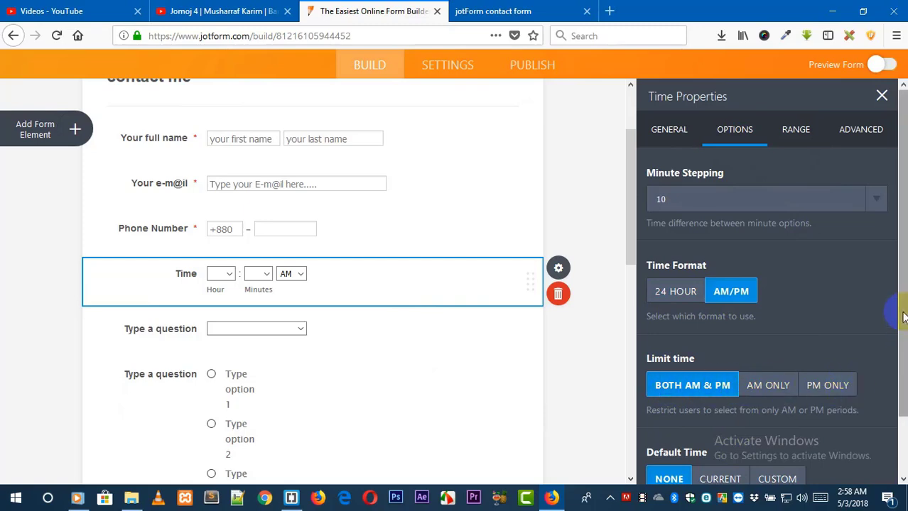
Set the Time field's default time to Current.
scroll(894, 285, down, 2)
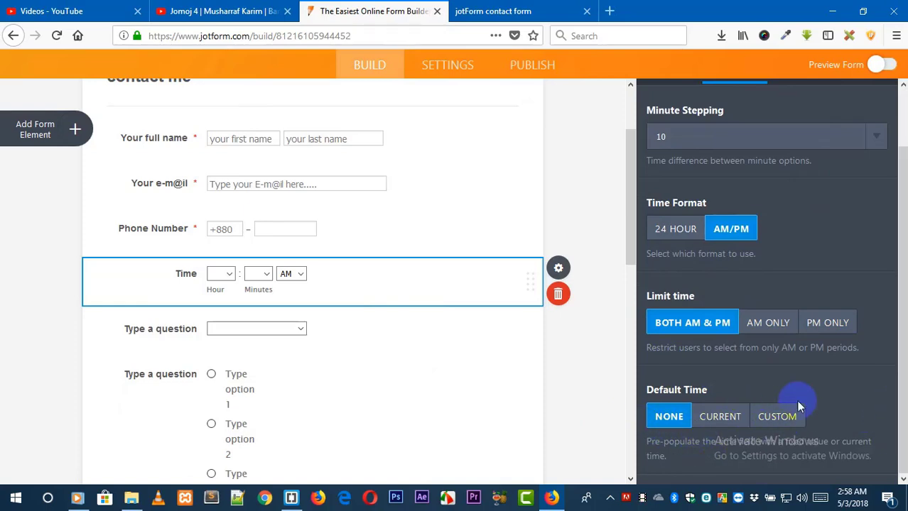
click(733, 418)
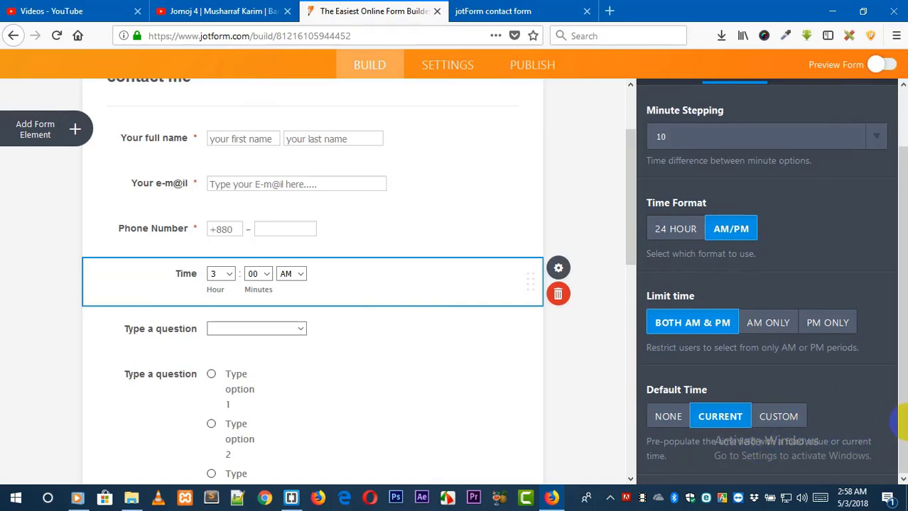
drag(901, 420, 904, 338)
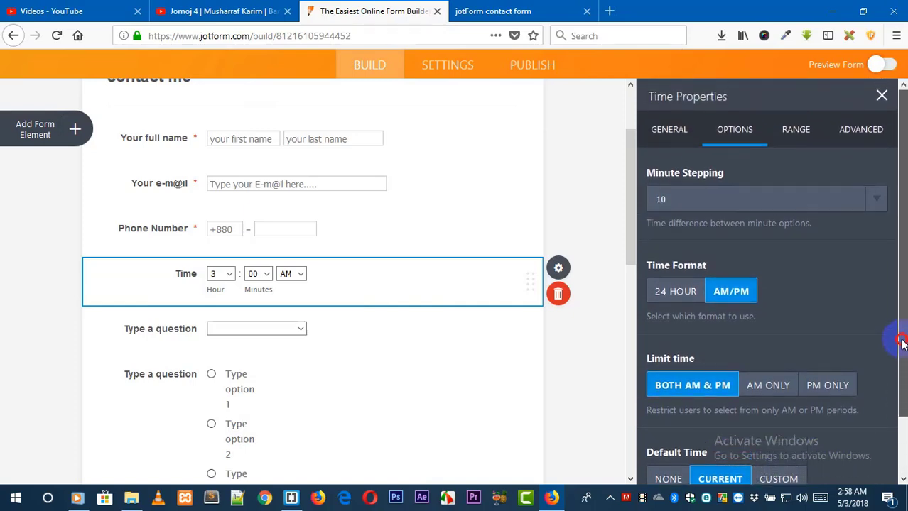
Turn on the Time field's time range option.
click(792, 132)
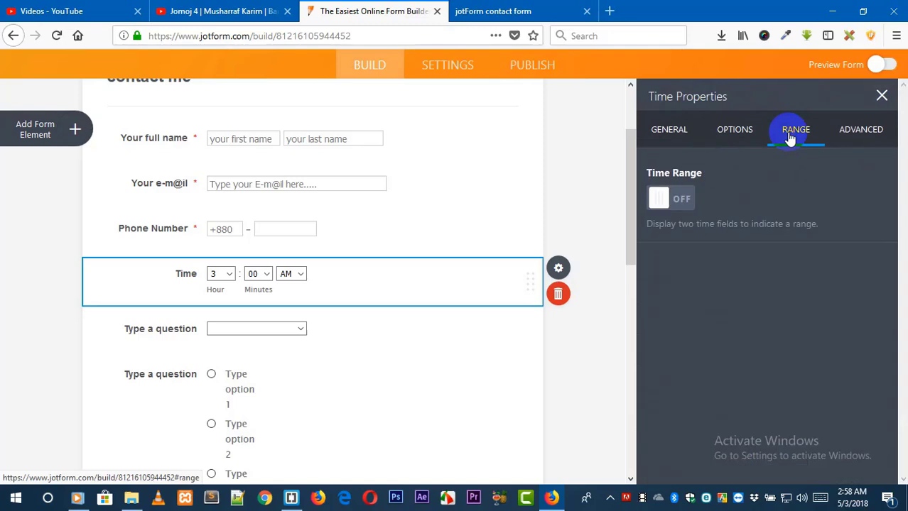
click(739, 129)
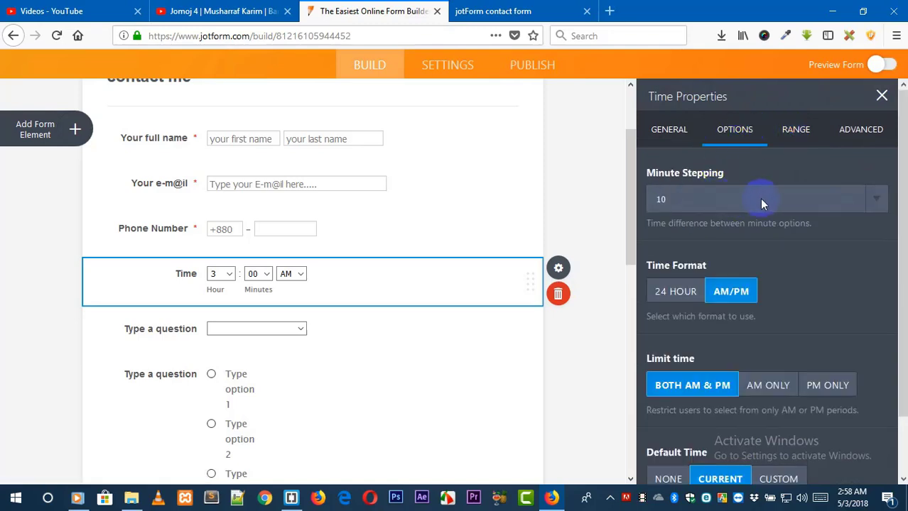
click(879, 204)
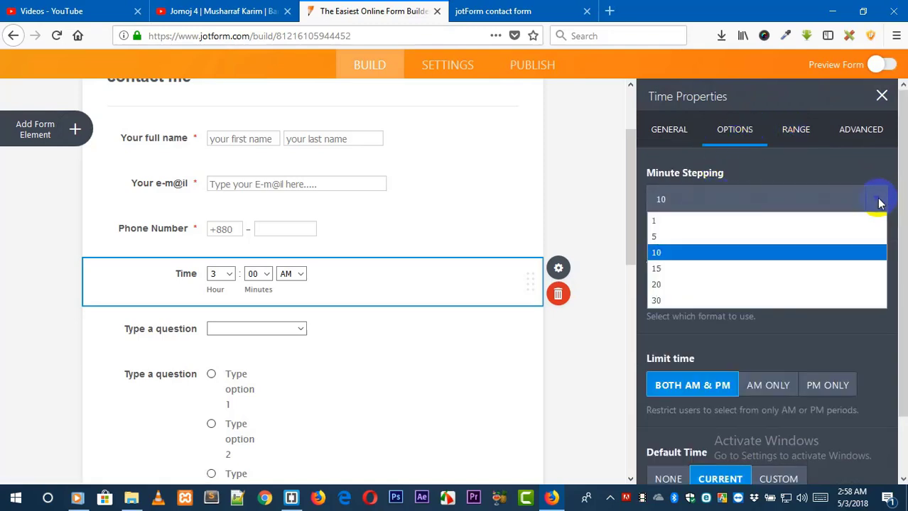
click(794, 128)
click(794, 128)
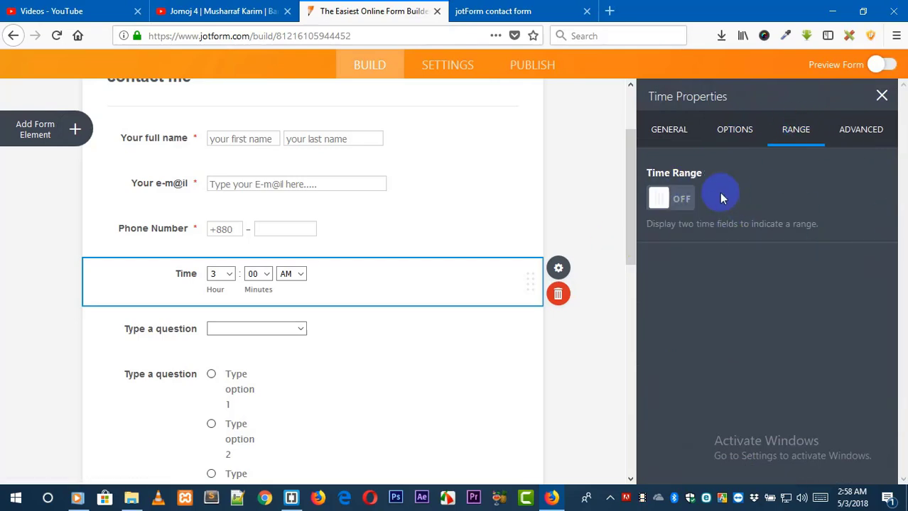
click(684, 198)
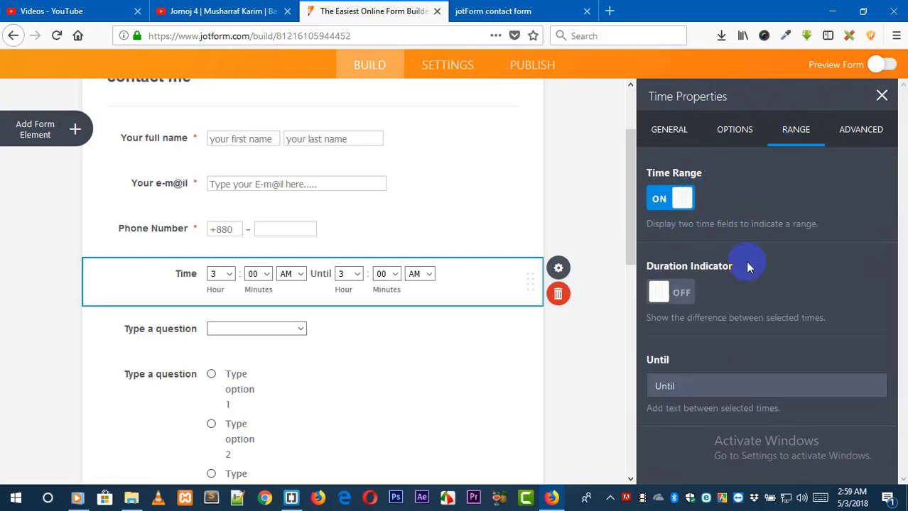
click(684, 294)
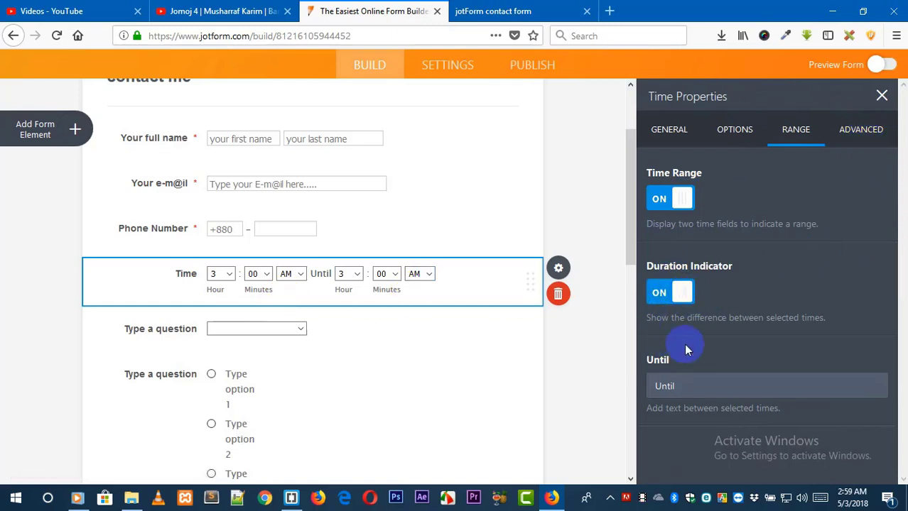
click(659, 294)
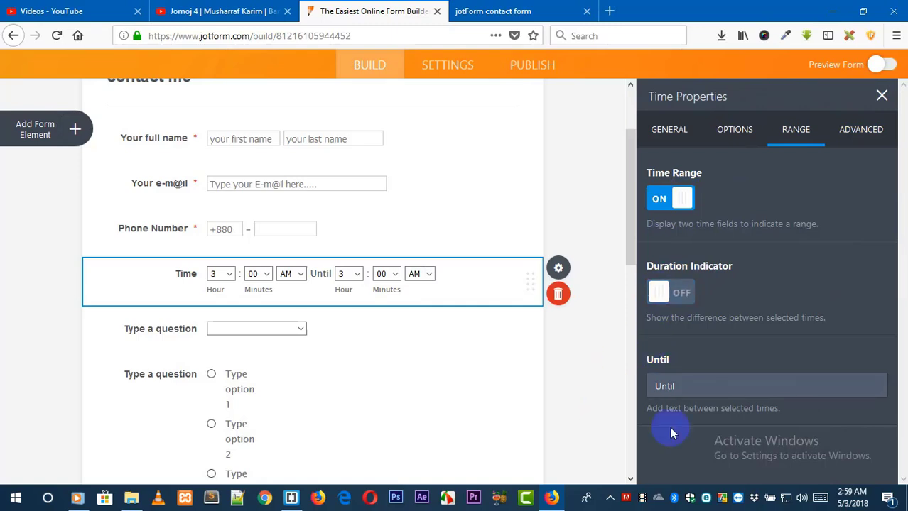
Set the text between the two range times to -.
drag(689, 392, 640, 397)
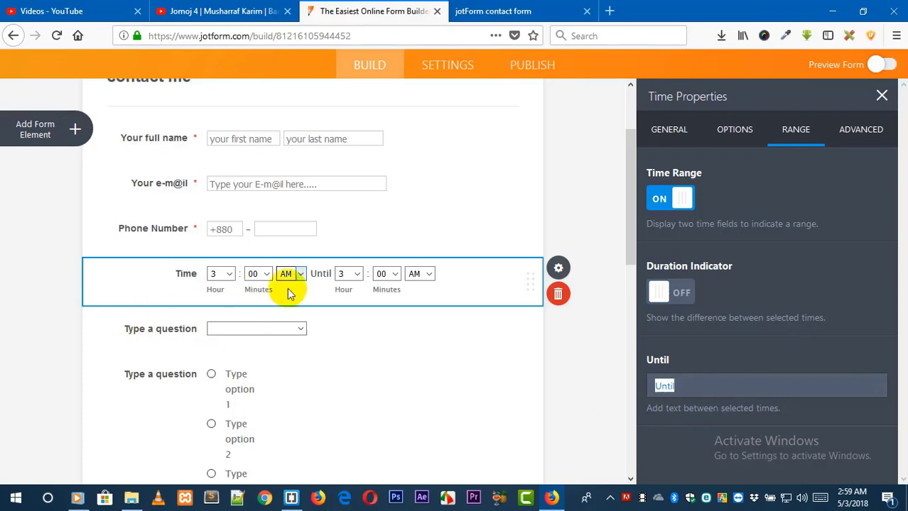
key(BackSpace)
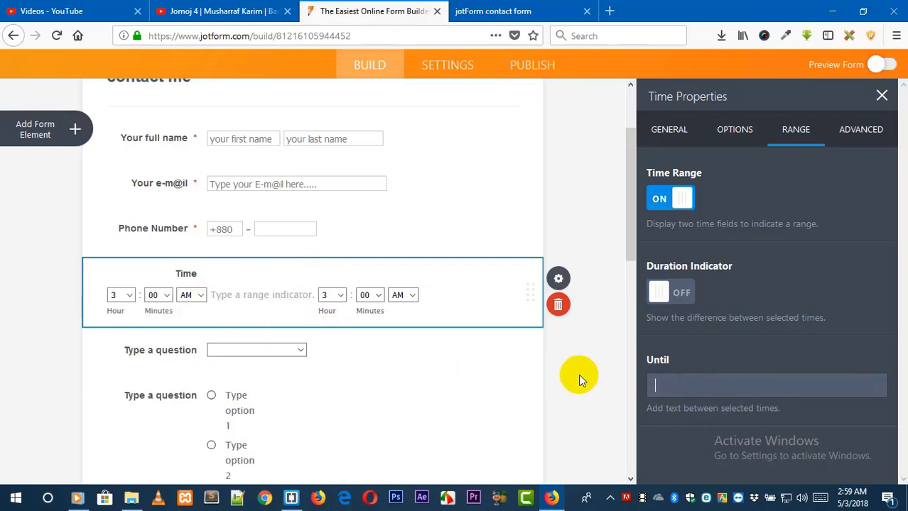
text(-)
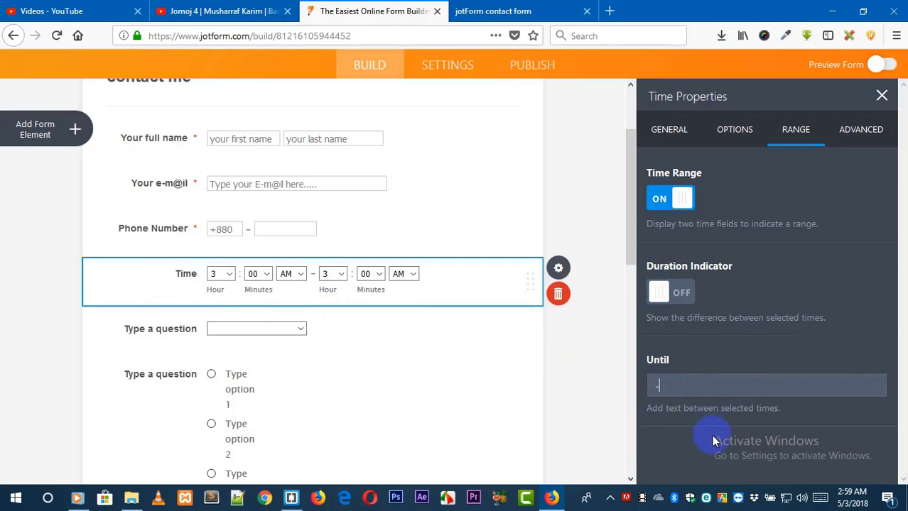
Try the Time field's Read-only, Shrink and Hide field options, switching each back off.
click(870, 133)
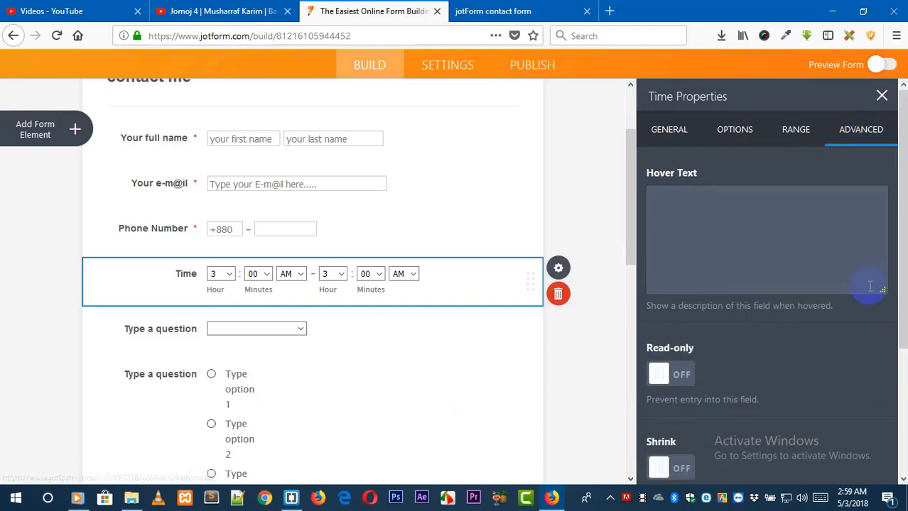
drag(904, 265, 901, 390)
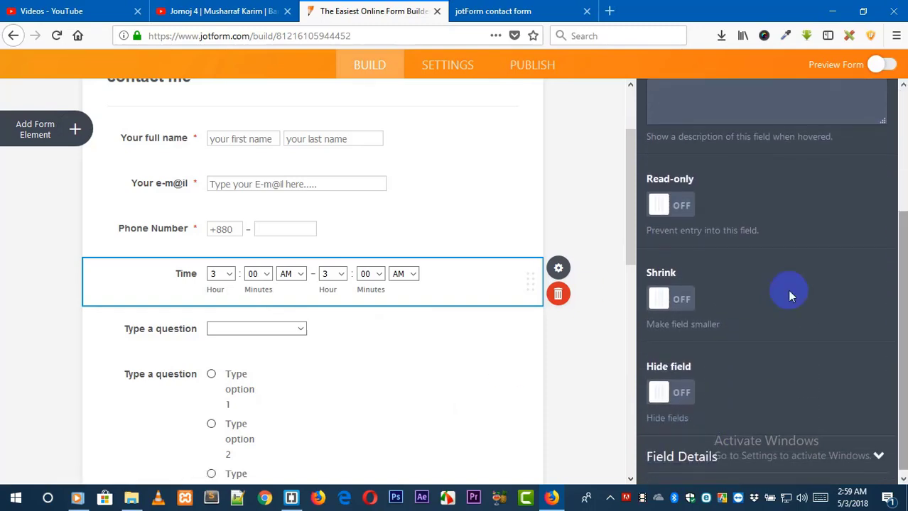
click(682, 206)
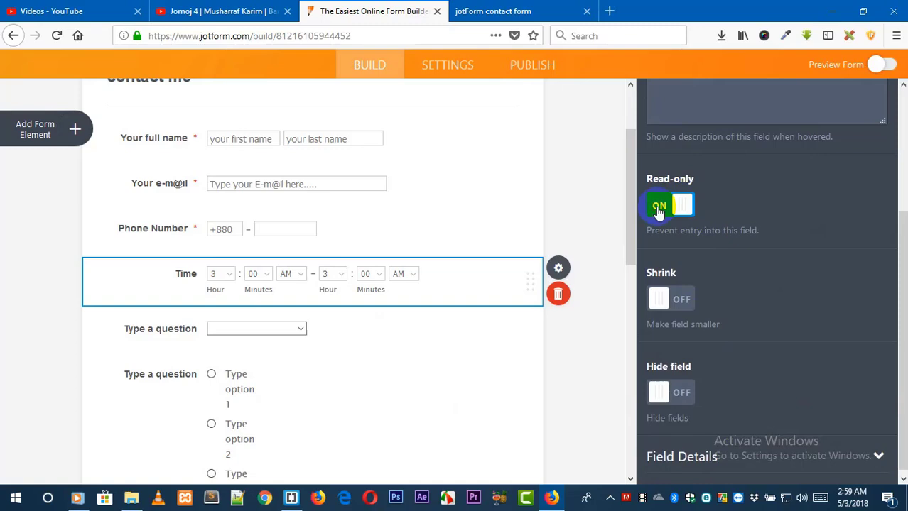
click(659, 213)
click(678, 299)
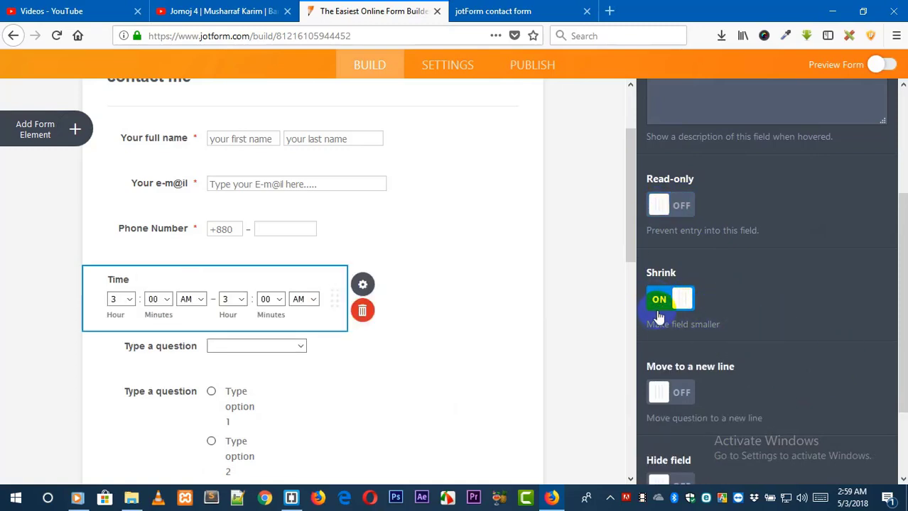
click(659, 302)
click(666, 394)
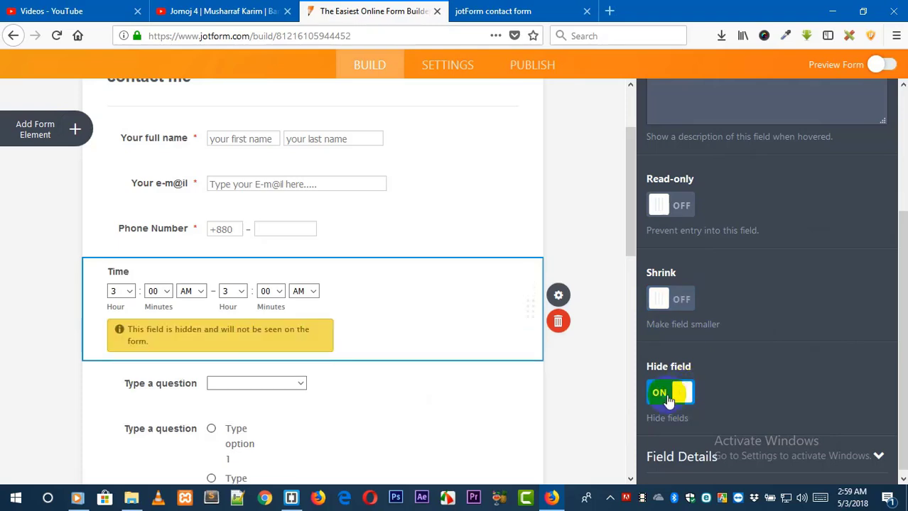
click(661, 397)
scroll(891, 372, down, 1)
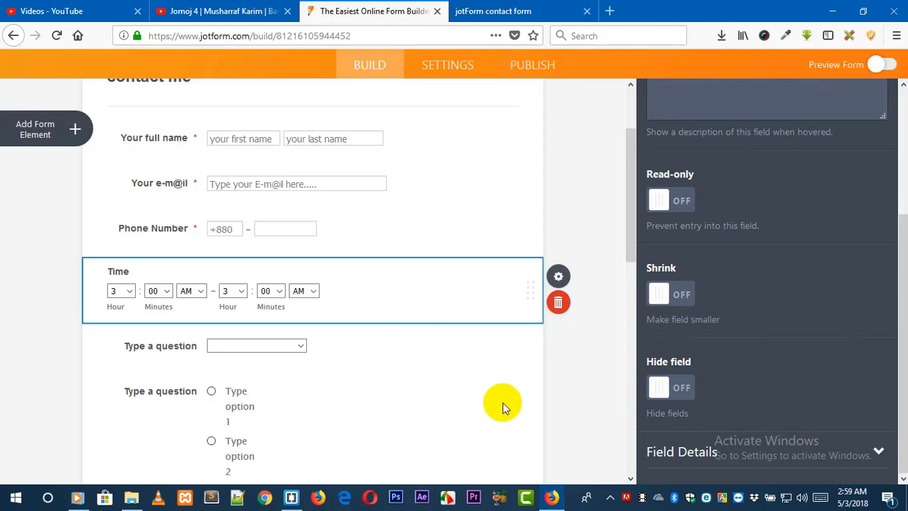
Open the dropdown question's properties and set its question text to your country.
click(449, 356)
click(447, 353)
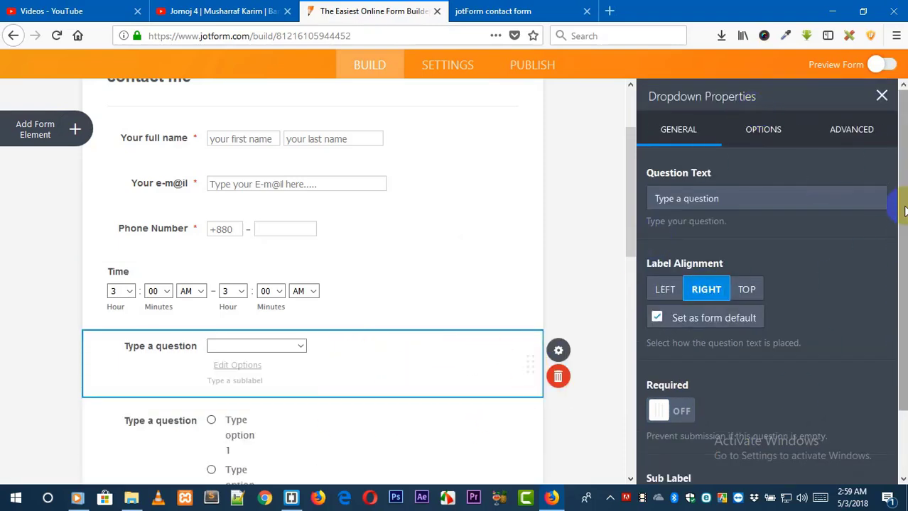
drag(902, 214, 902, 280)
drag(728, 129, 588, 141)
text(A)
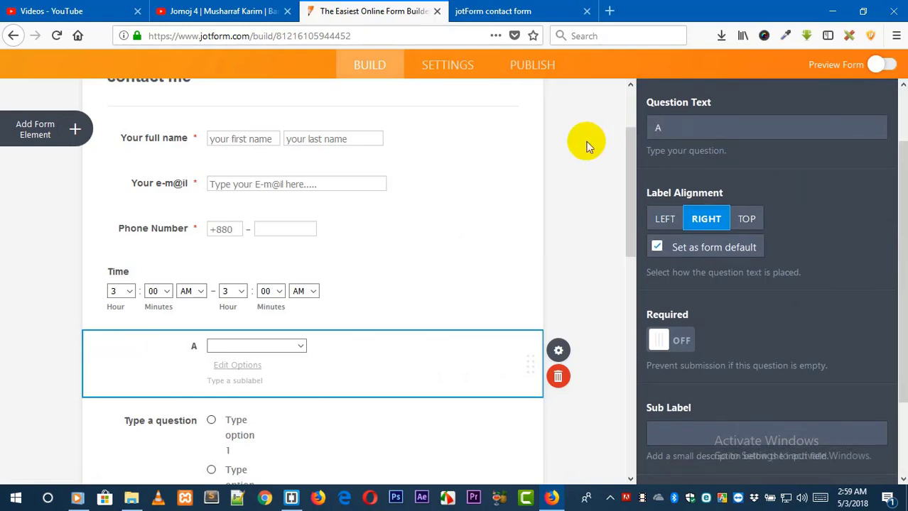
key(BackSpace)
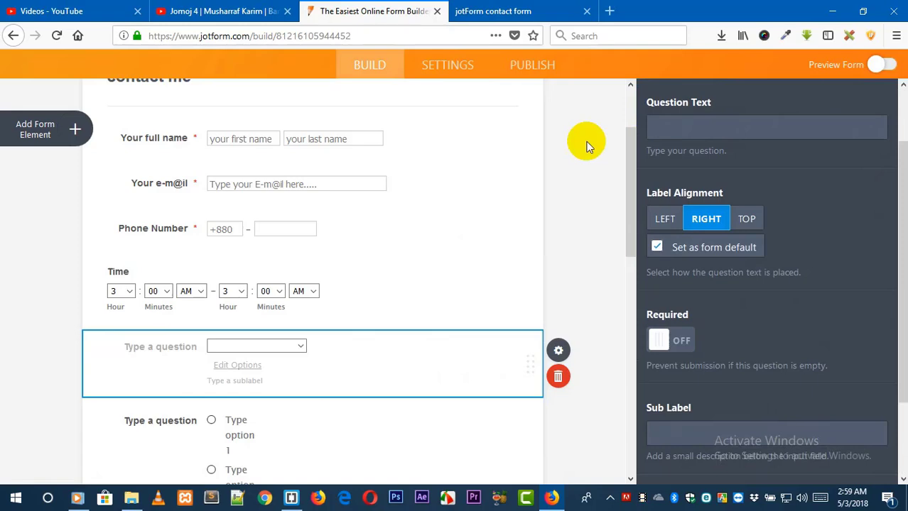
text(your country)
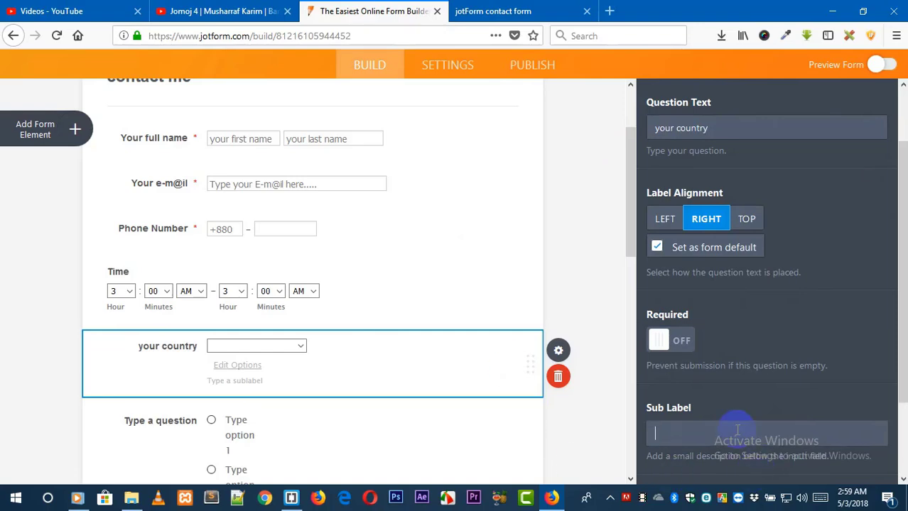
Set the country dropdown's width to 300 px.
drag(899, 286, 901, 364)
scroll(900, 364, up, 5)
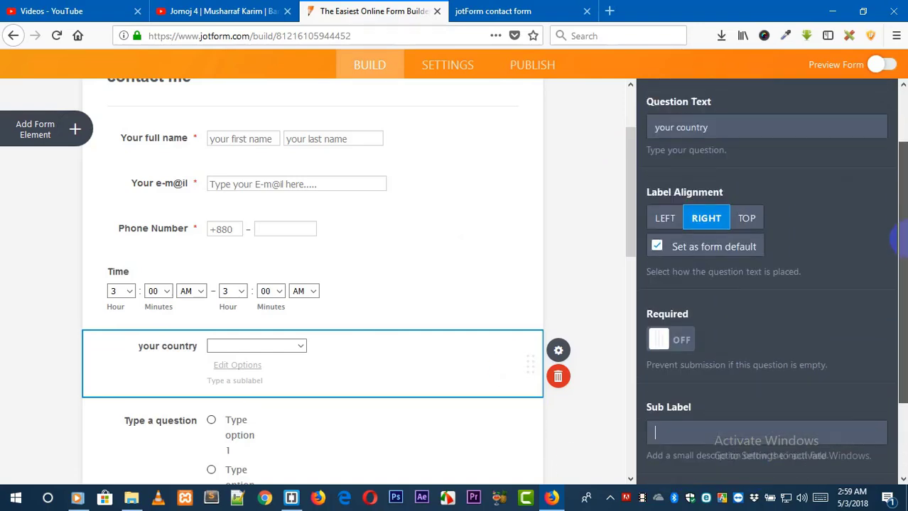
click(764, 130)
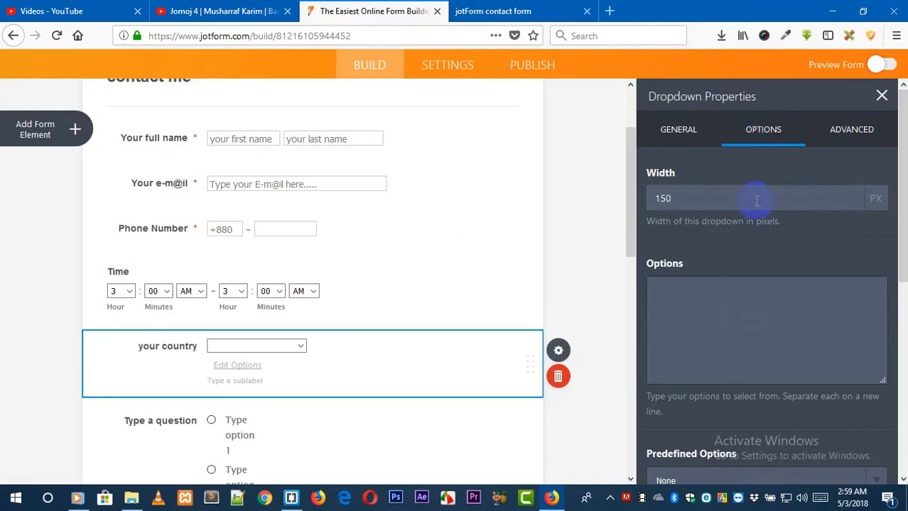
drag(701, 212, 605, 197)
text(3000)
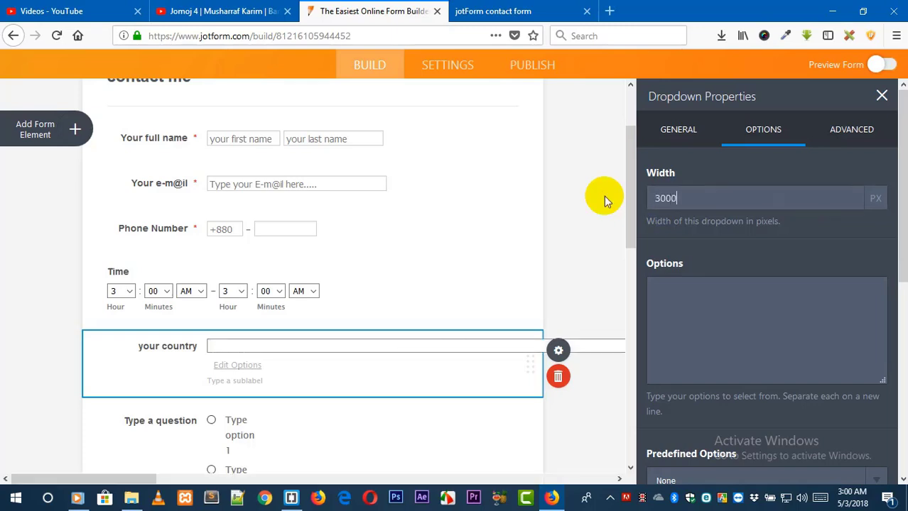
click(689, 199)
click(680, 196)
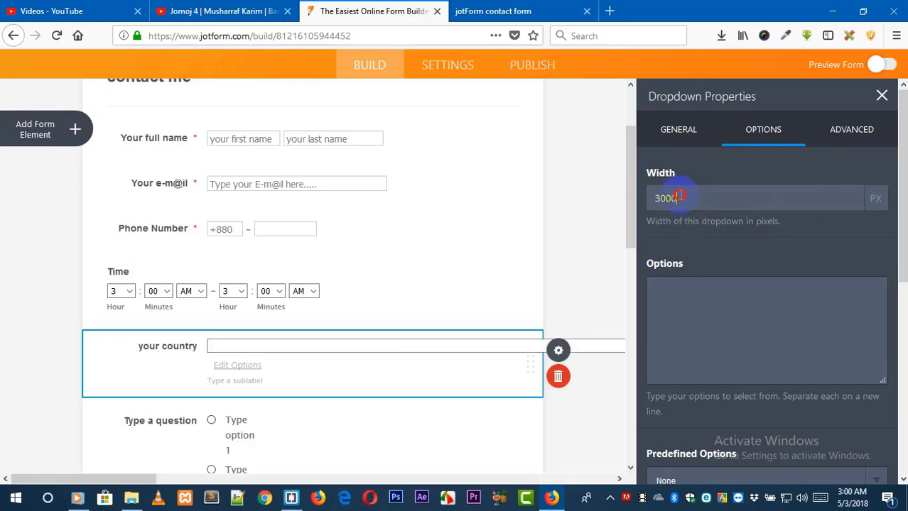
key(BackSpace)
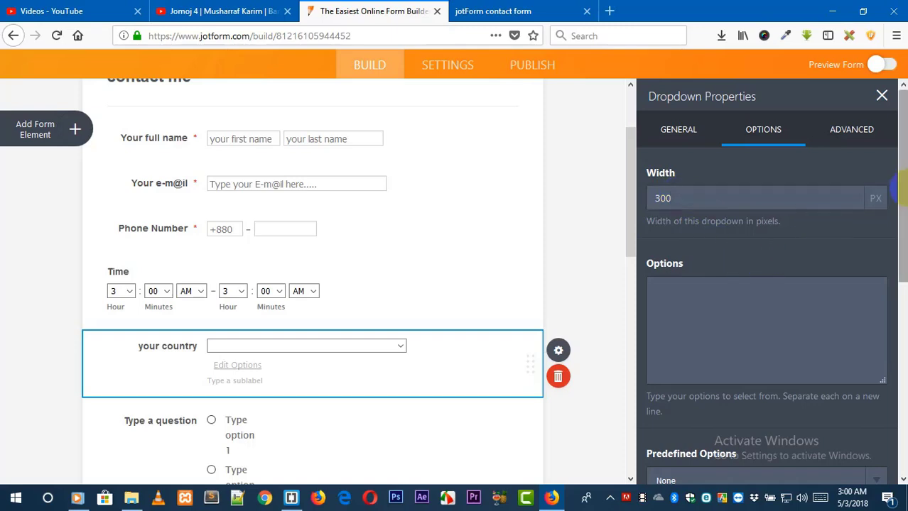
Turn on Use Calculation Values for the country dropdown.
drag(899, 212, 902, 319)
click(837, 256)
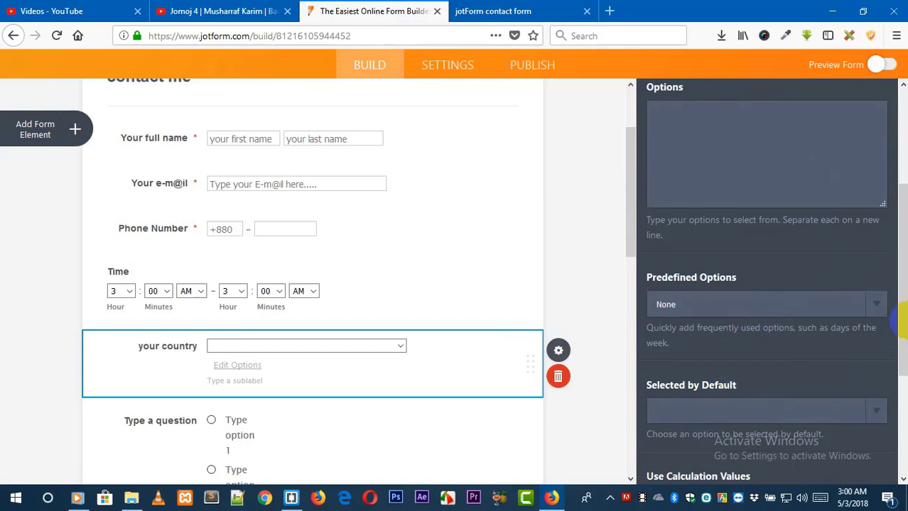
drag(902, 334, 904, 425)
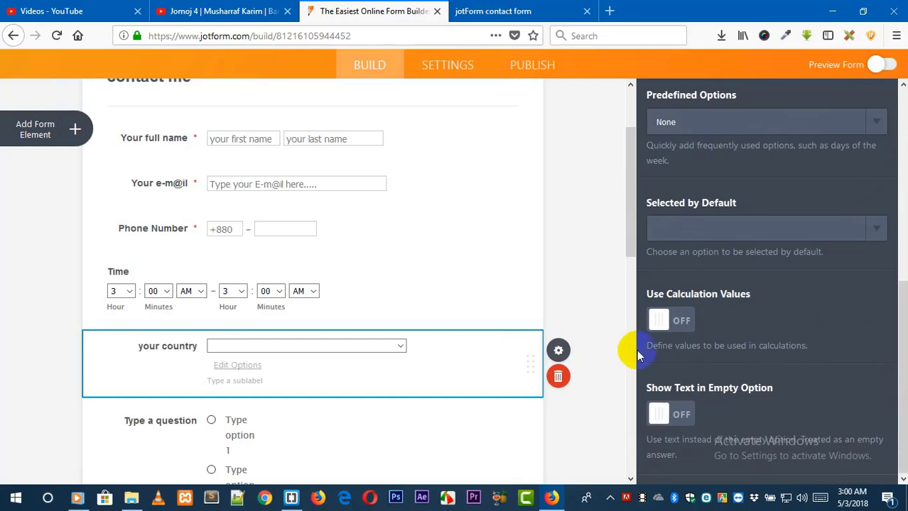
click(669, 321)
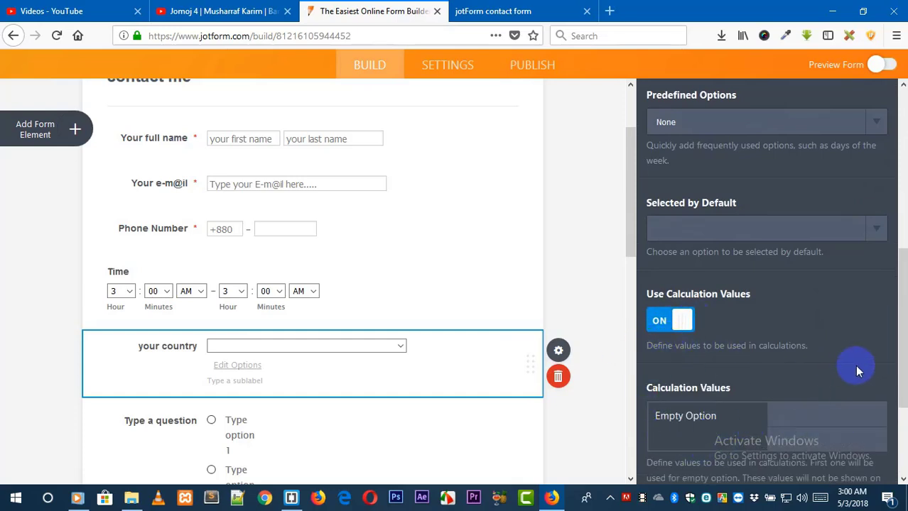
scroll(898, 398, down, 5)
Enter the dropdown options bangladesh, india, pakistan and nepal.
click(226, 368)
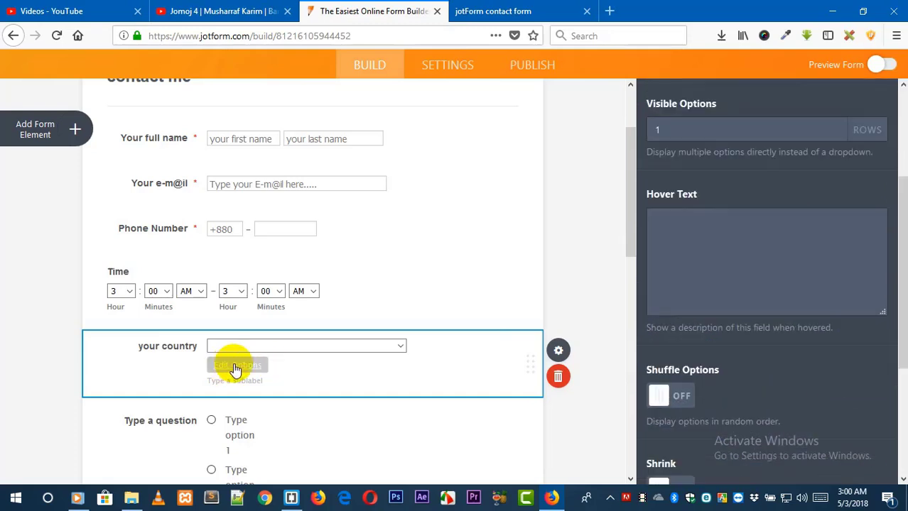
click(236, 367)
text(bangladesh)
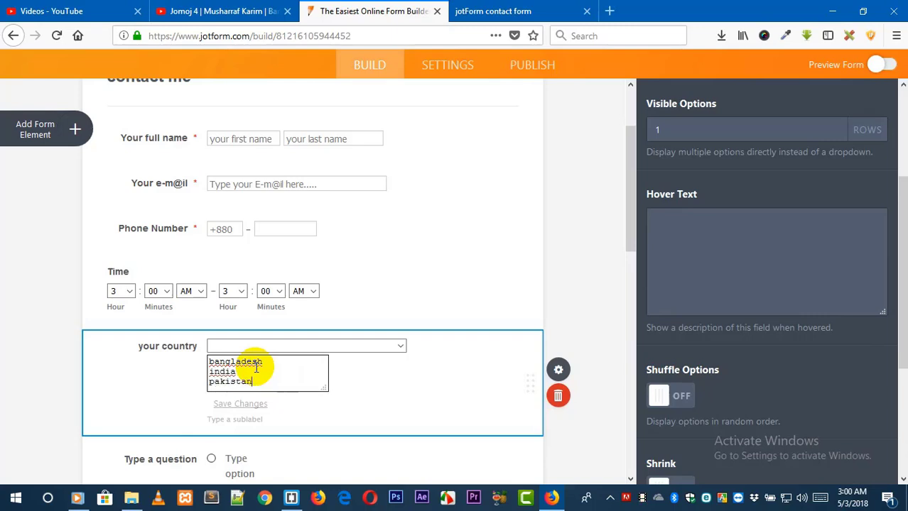
key(Return)
click(378, 386)
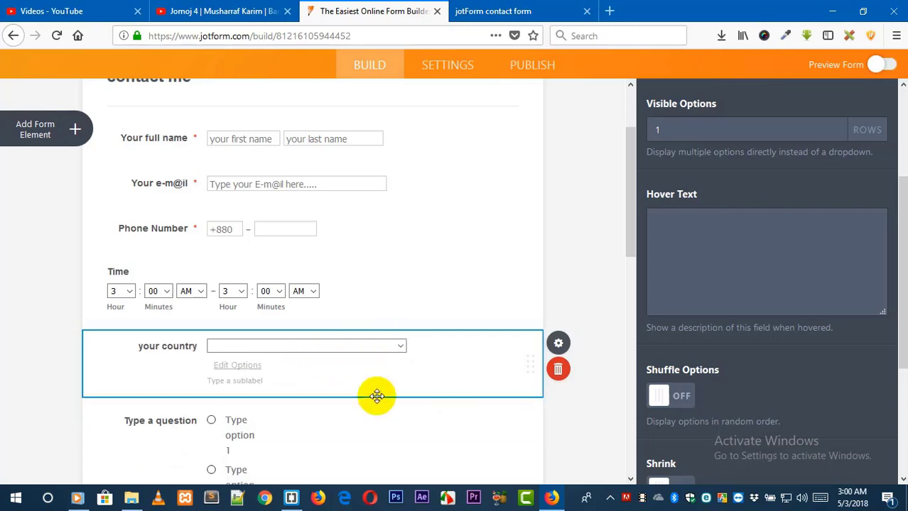
click(237, 366)
click(701, 330)
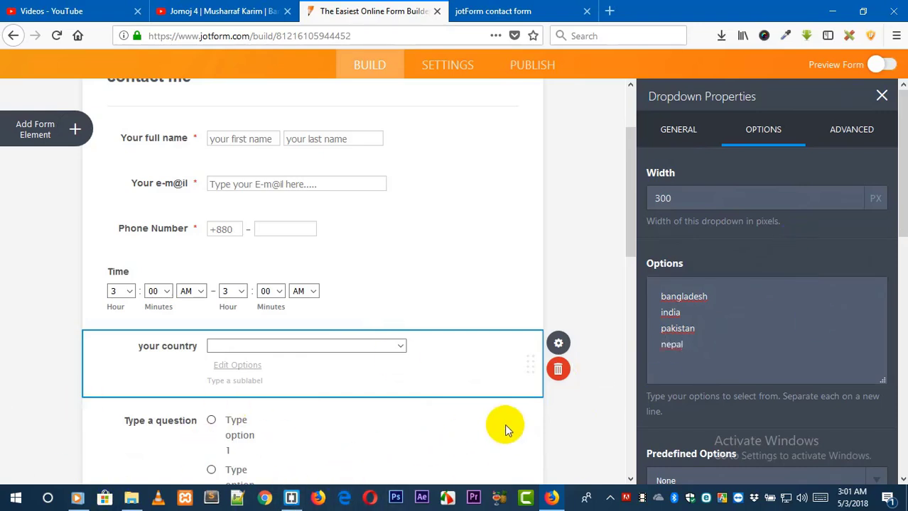
Set the single choice question's text to "what is your food ?".
click(398, 449)
scroll(888, 273, down, 2)
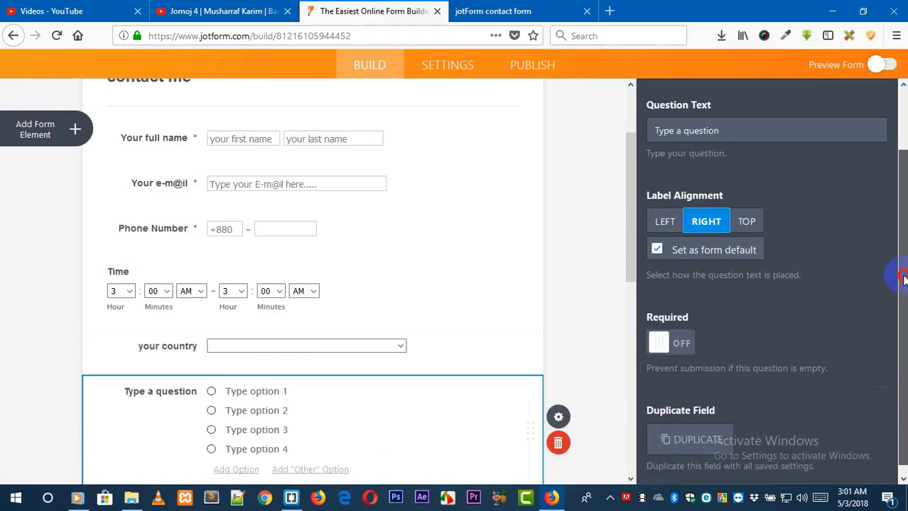
drag(629, 248, 633, 328)
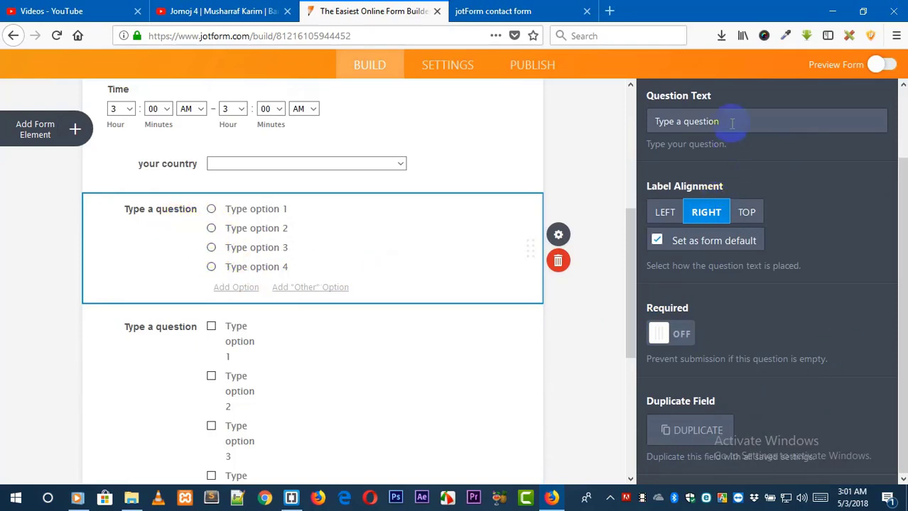
drag(730, 122, 627, 125)
text(wh)
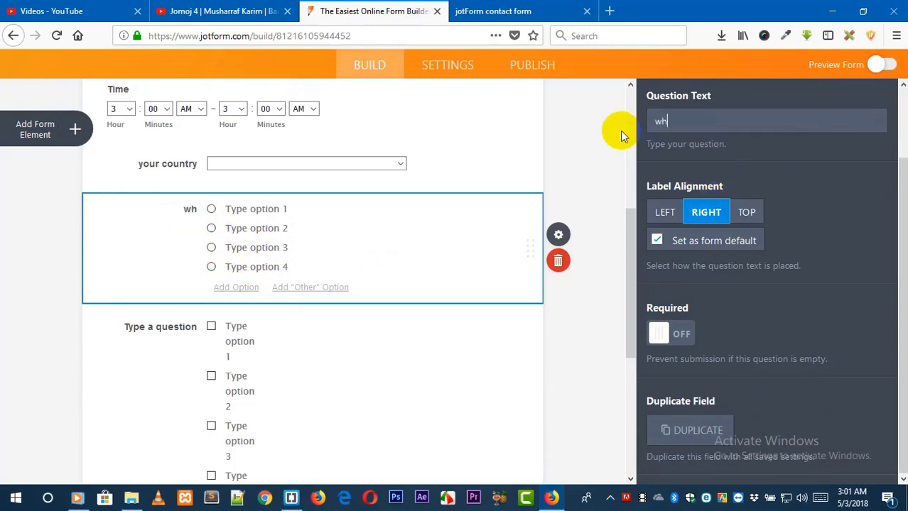
text(at is your fo)
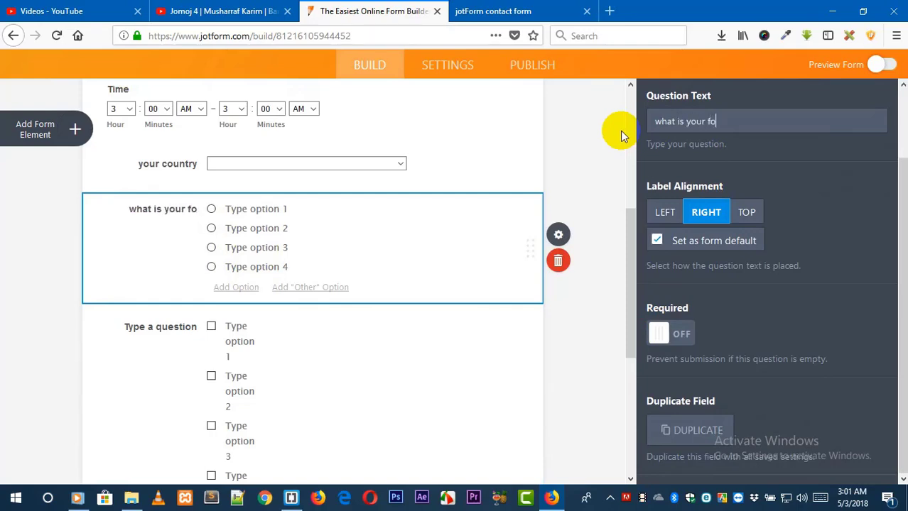
text(od ?)
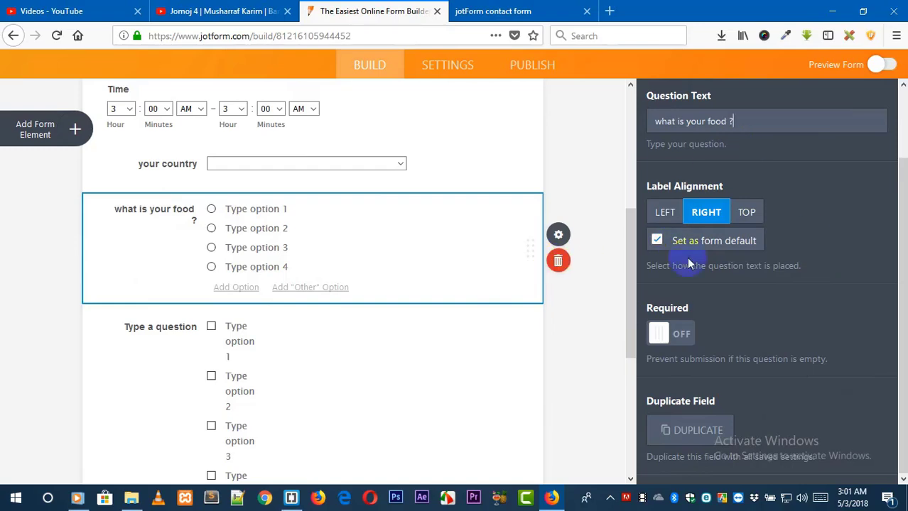
Make the food question required.
drag(902, 295, 902, 324)
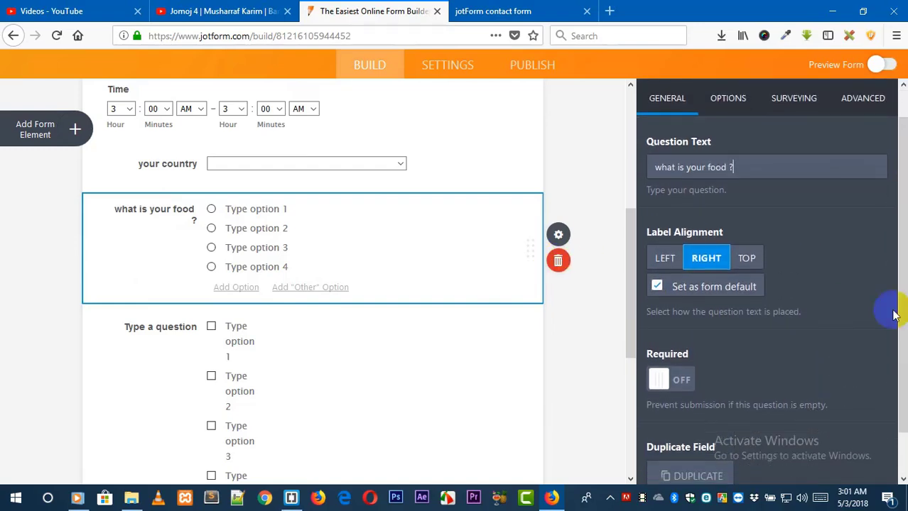
click(683, 381)
scroll(746, 178, up, 1)
Replace the food question's options with rice, meat, burger and sandwitch.
click(748, 140)
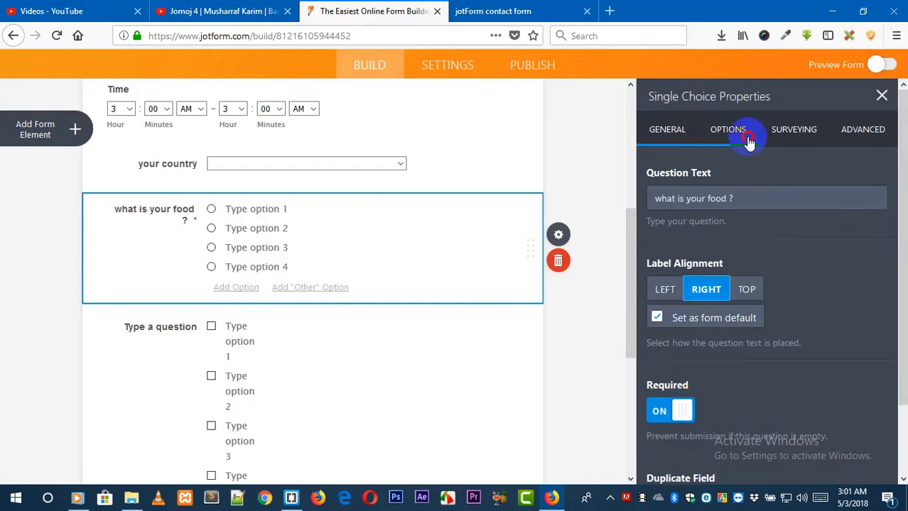
drag(718, 207, 651, 207)
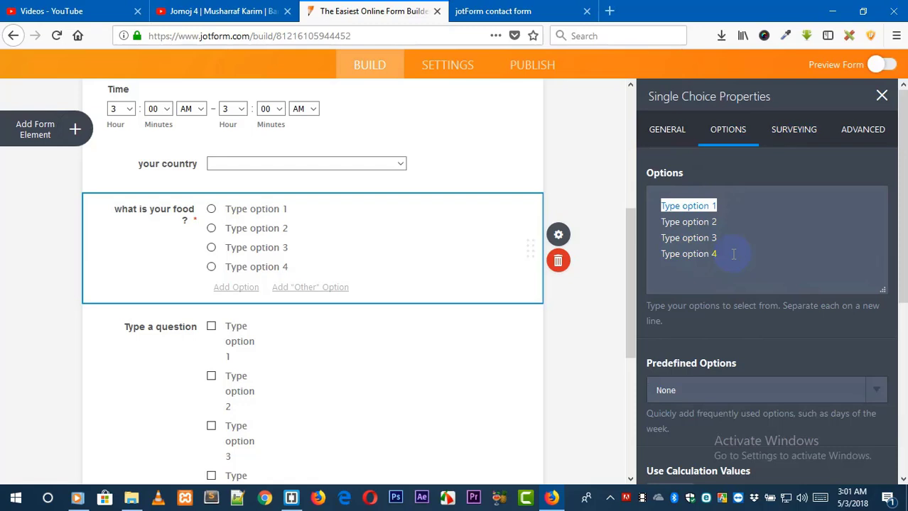
text(rice)
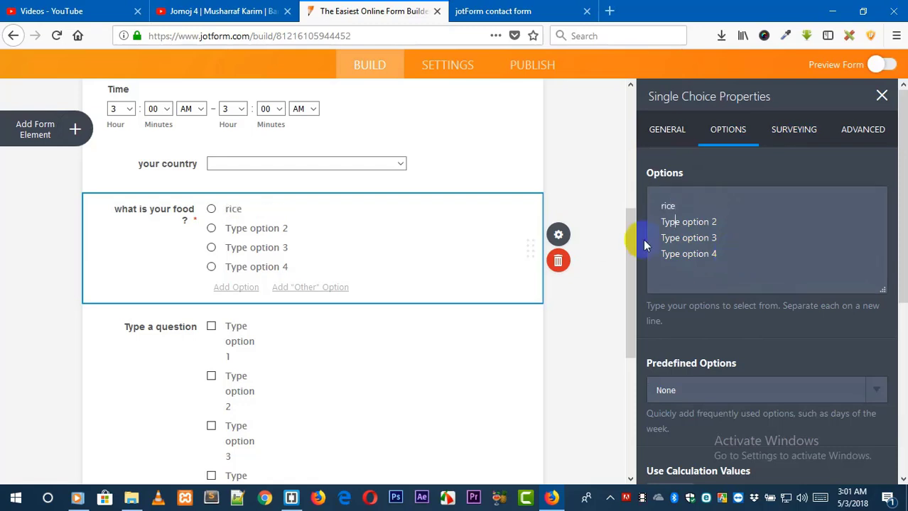
drag(719, 221, 635, 221)
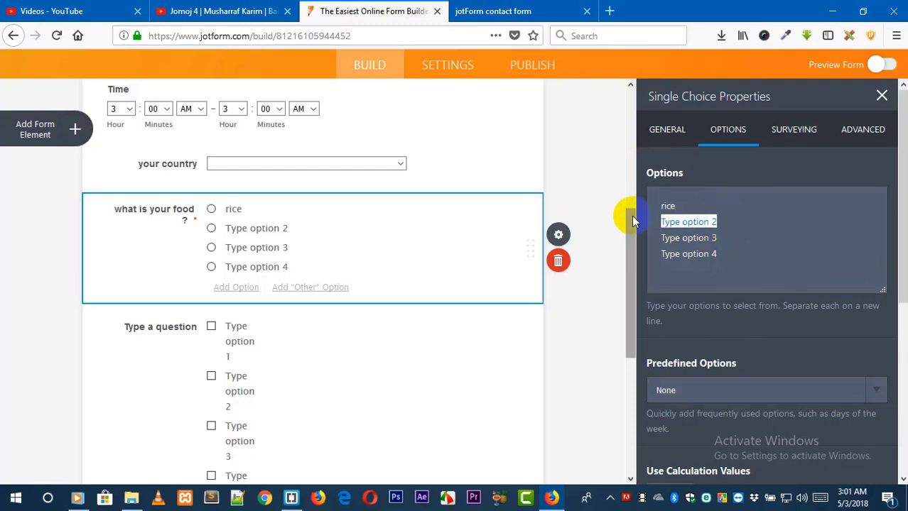
text(meat)
drag(722, 237, 640, 233)
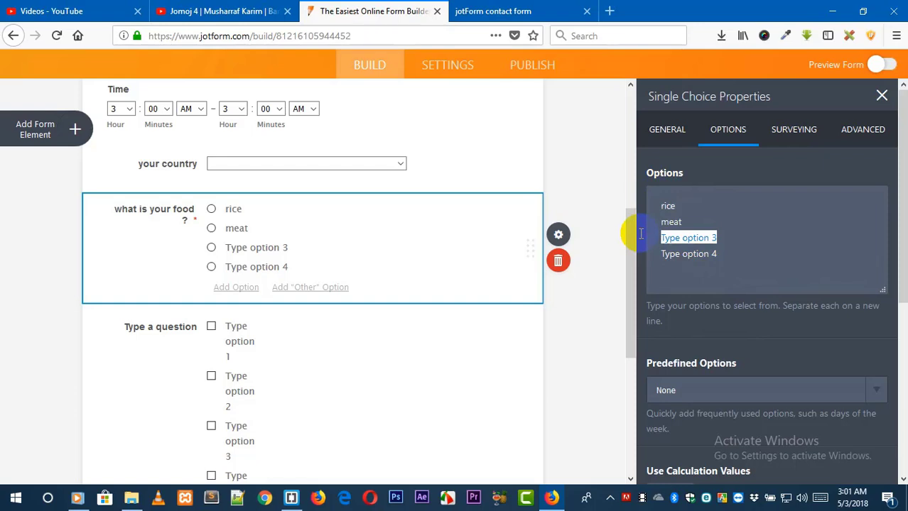
text(burger)
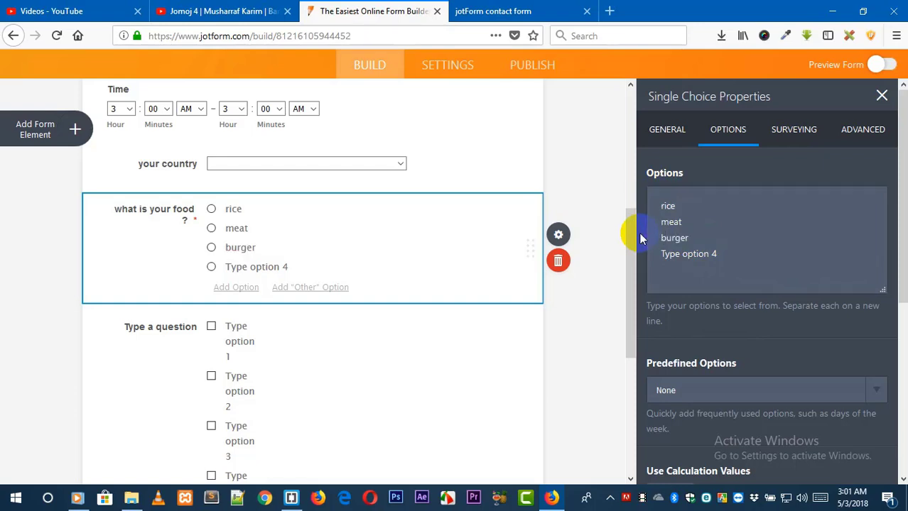
click(735, 265)
drag(730, 253, 622, 255)
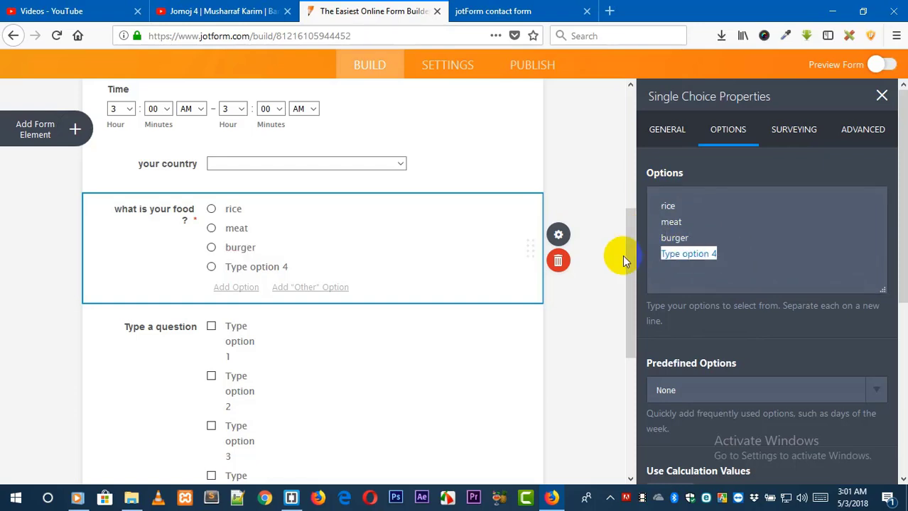
text(sandw)
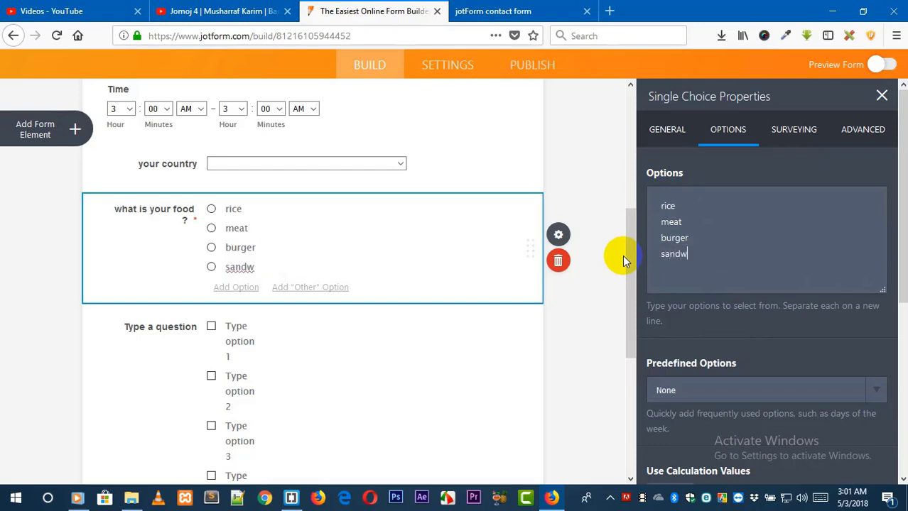
text(itch)
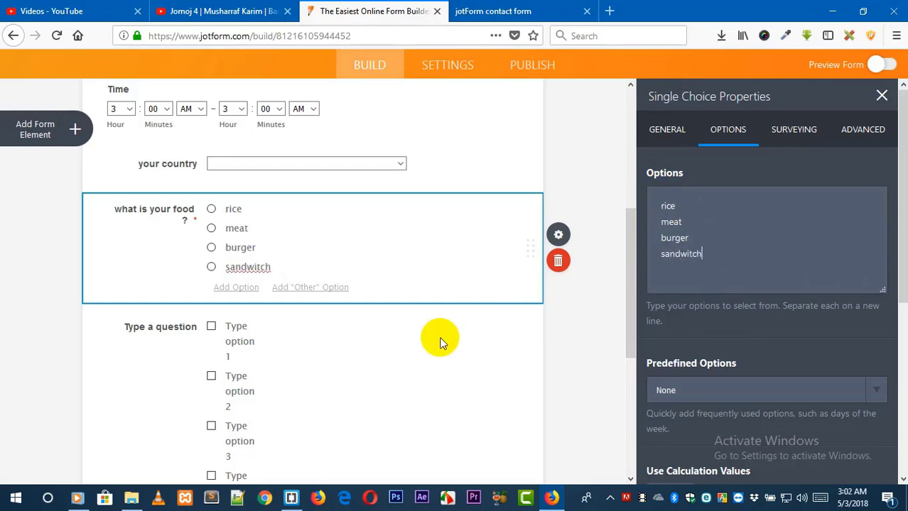
Set the multiple choice question's text to "what you want to buy ?".
click(394, 345)
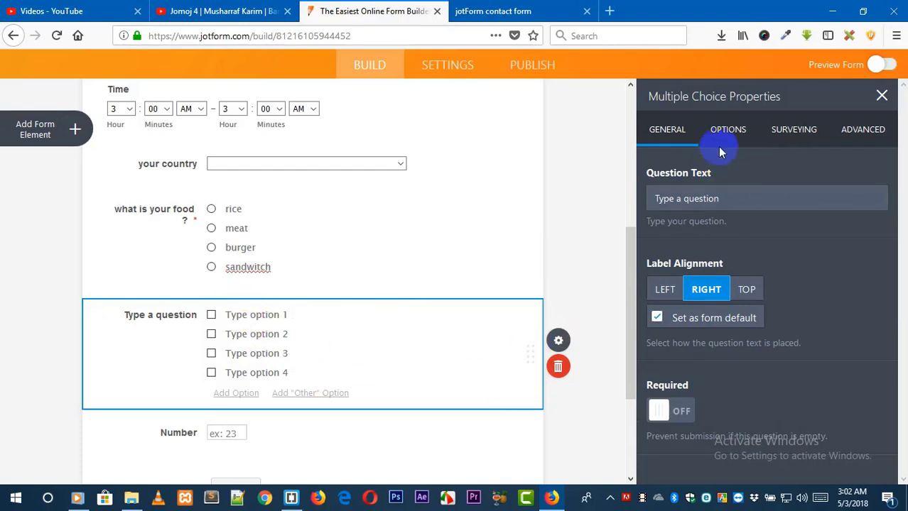
click(807, 132)
click(725, 197)
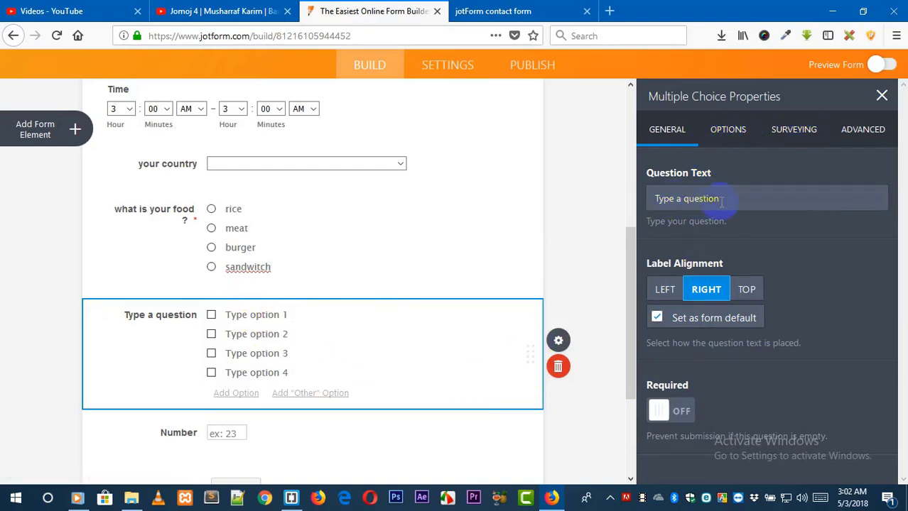
drag(720, 199, 632, 205)
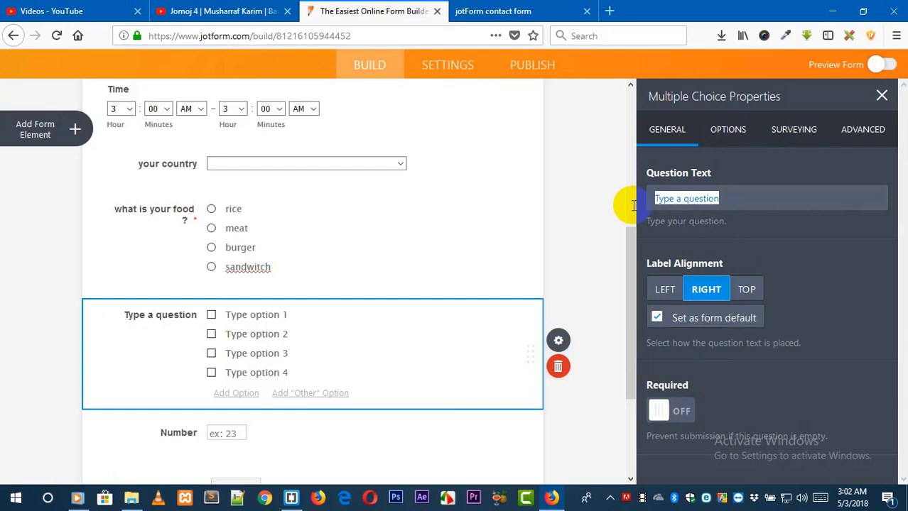
text(what y)
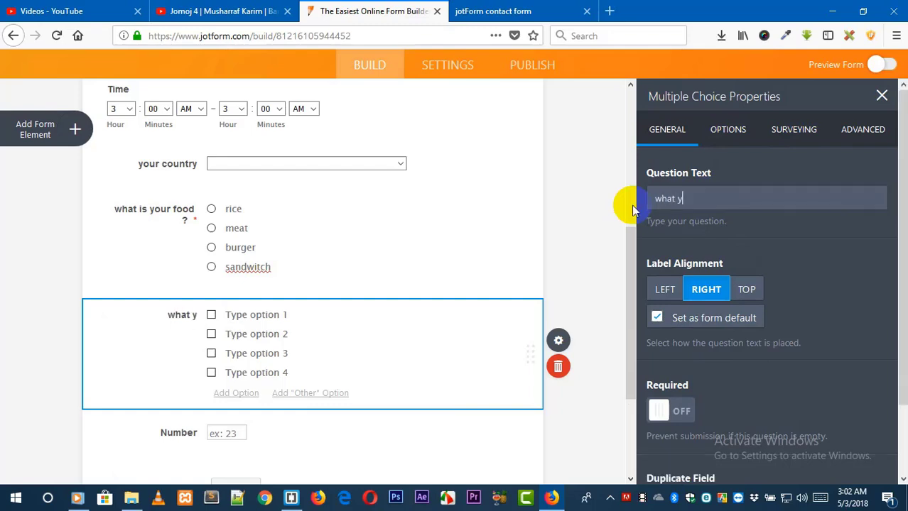
text(ou want to buy ?>)
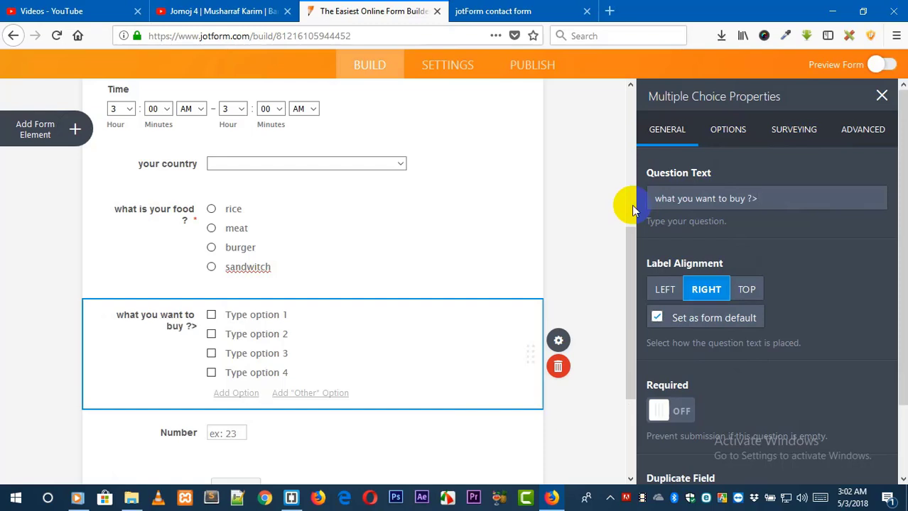
key(BackSpace)
Replace the multiple choice question's options with rice, chicken, fastfood and dinner.
click(739, 133)
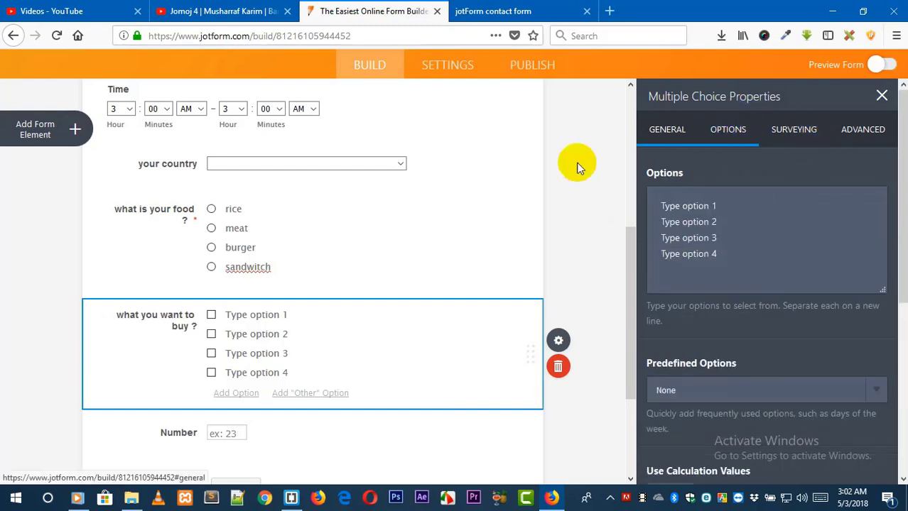
click(754, 231)
drag(729, 209, 623, 210)
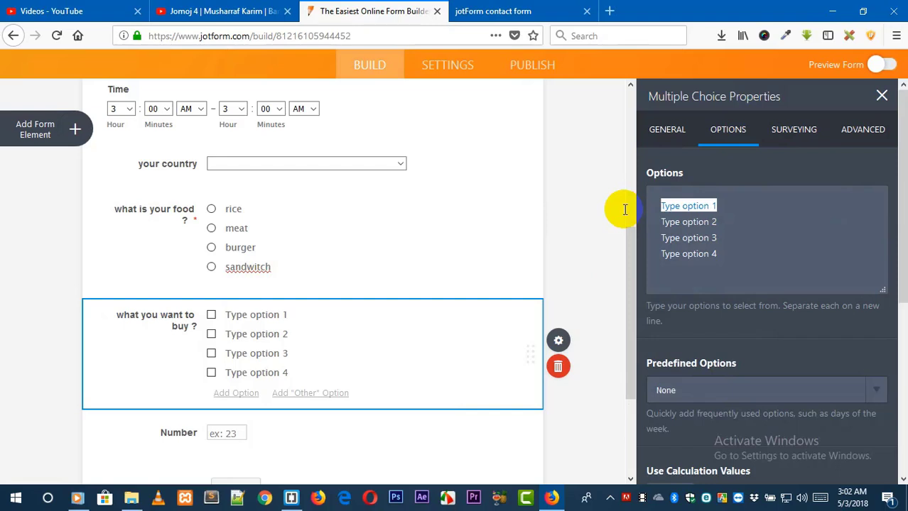
text(rice)
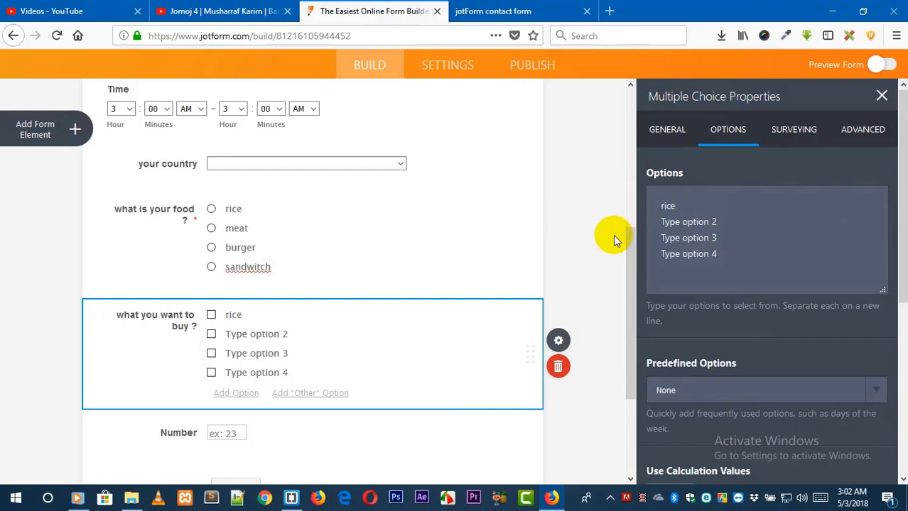
click(736, 215)
drag(736, 215, 654, 221)
text(chic)
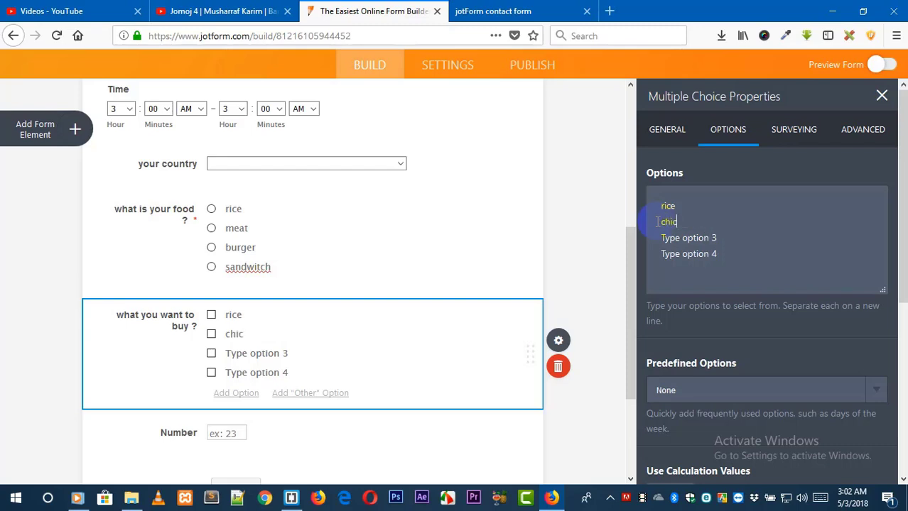
text(ken)
drag(723, 237, 650, 243)
text(fastfood)
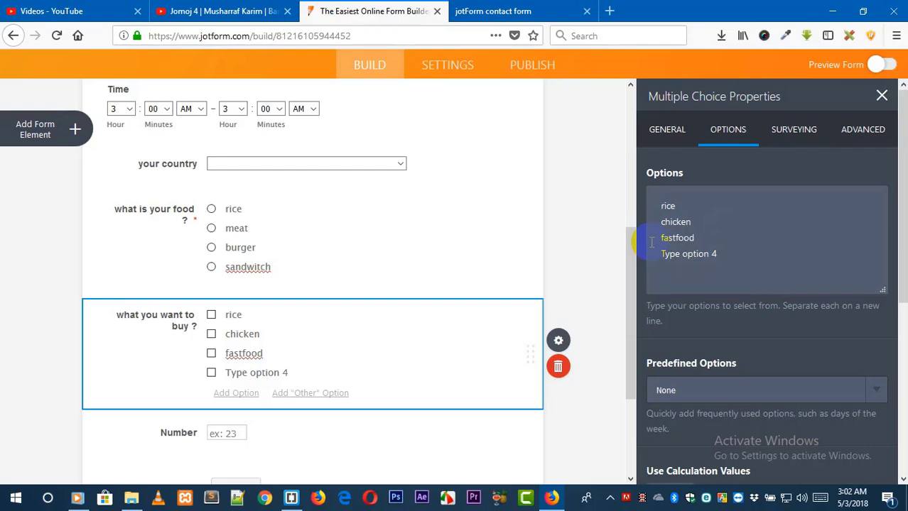
click(695, 239)
drag(726, 251, 644, 249)
key(BackSpace)
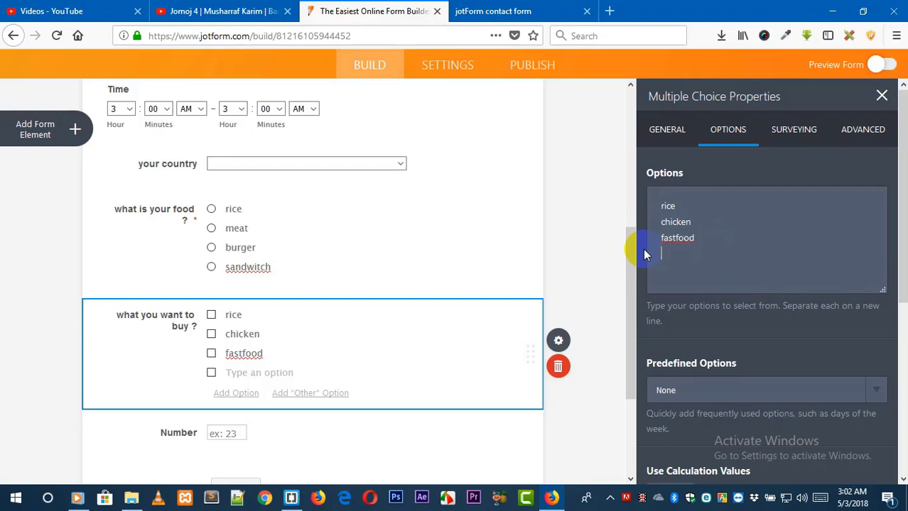
text(dinner)
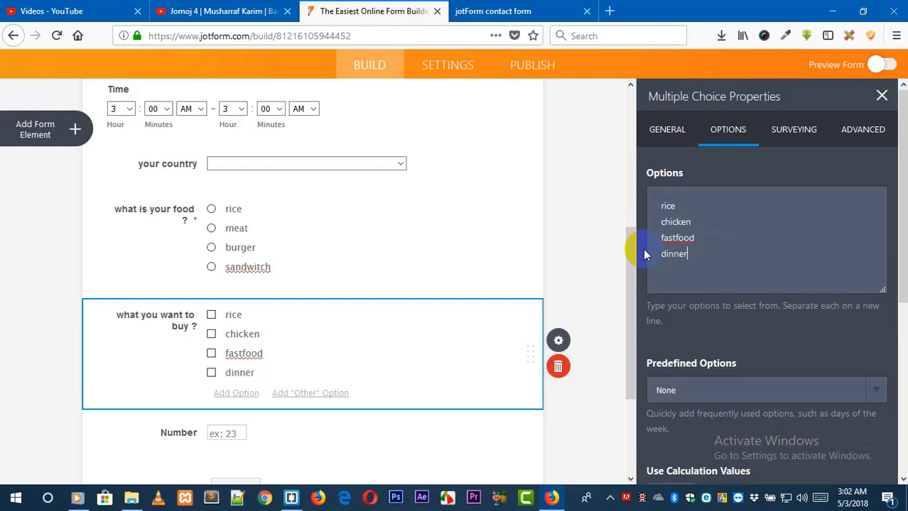
click(609, 362)
Delete the Number field from the form.
scroll(585, 365, down, 2)
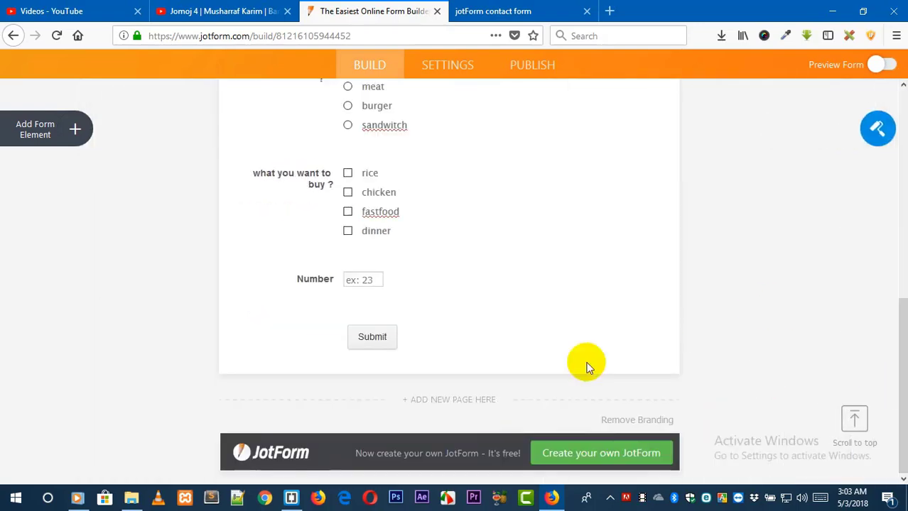
click(439, 298)
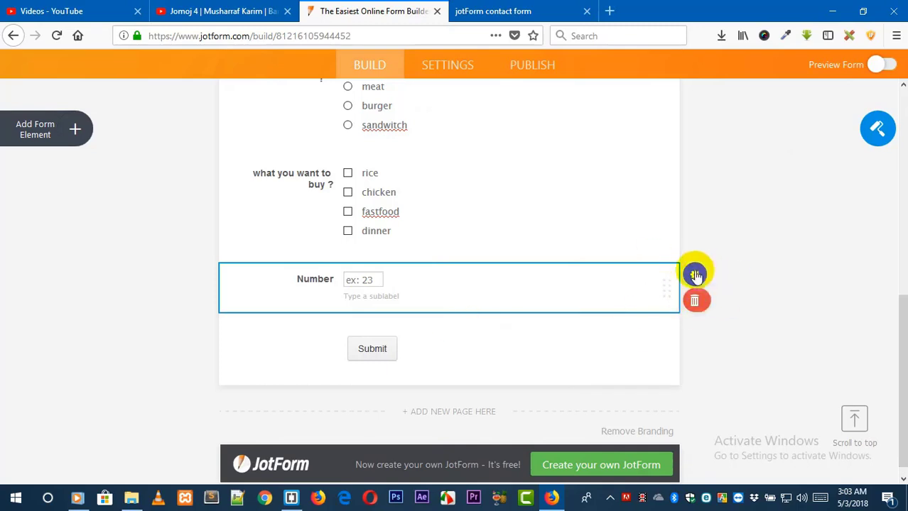
click(695, 303)
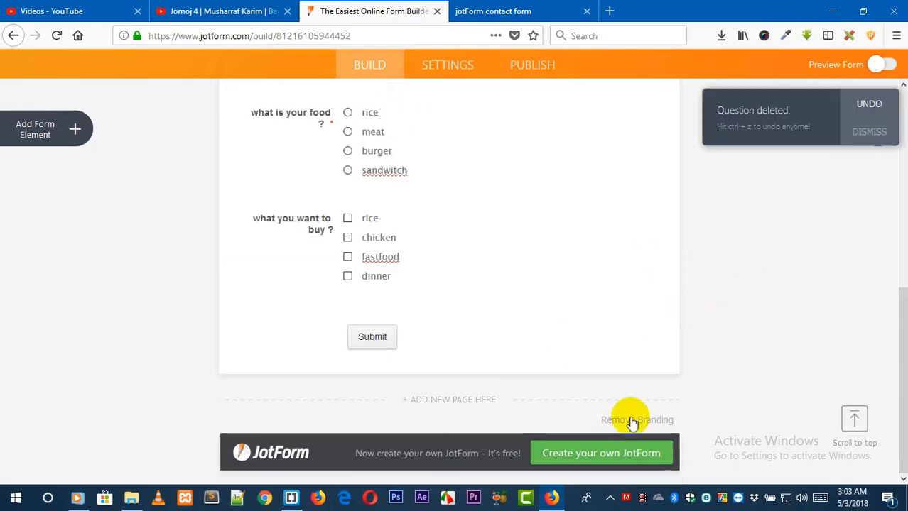
click(71, 133)
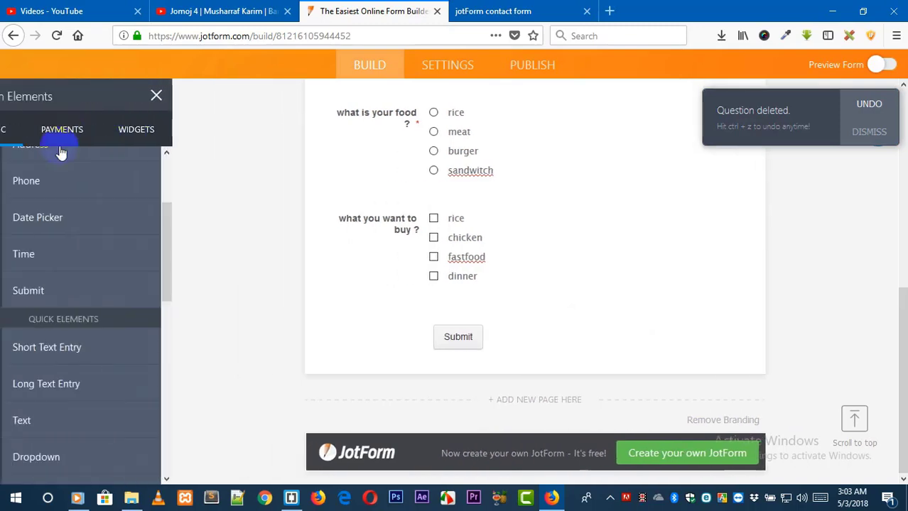
click(91, 126)
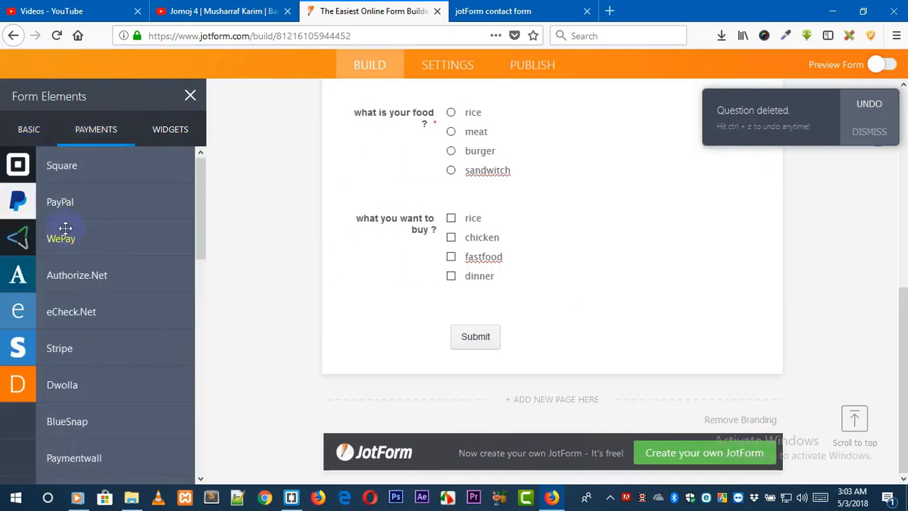
mouse_move(200, 187)
mouse_down()
mouse_move(202, 308)
mouse_move(198, 175)
mouse_up()
click(63, 201)
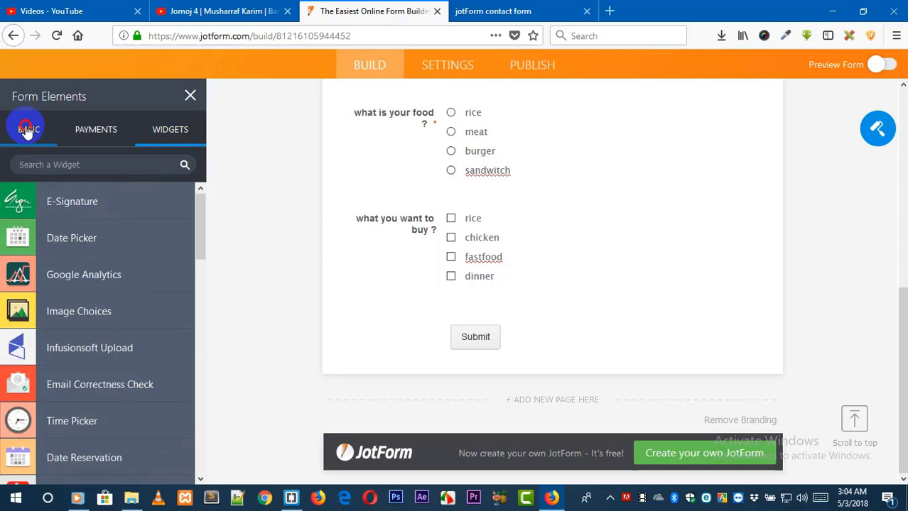
click(27, 130)
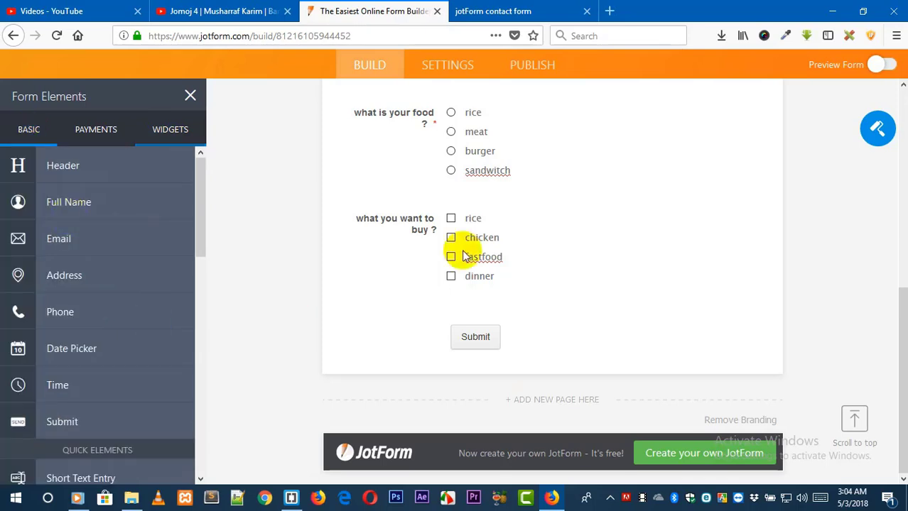
Center-align the Submit button from its properties.
click(574, 339)
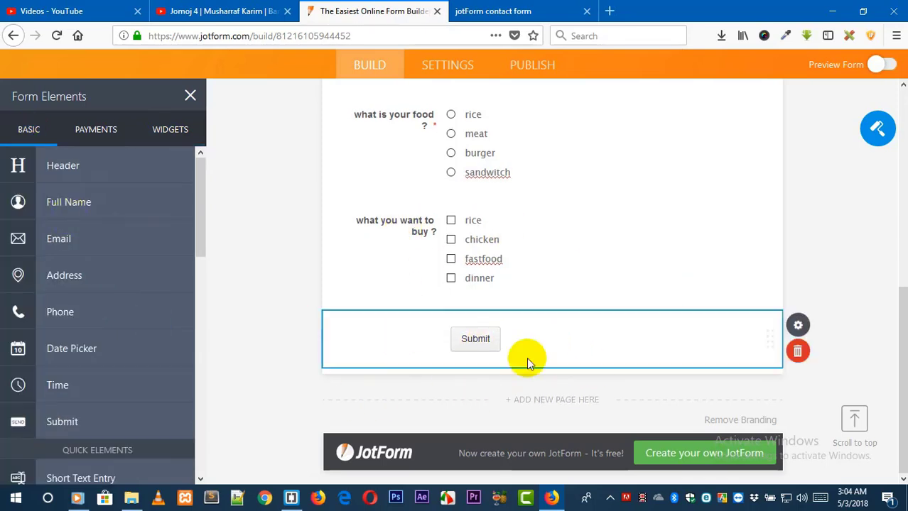
click(798, 331)
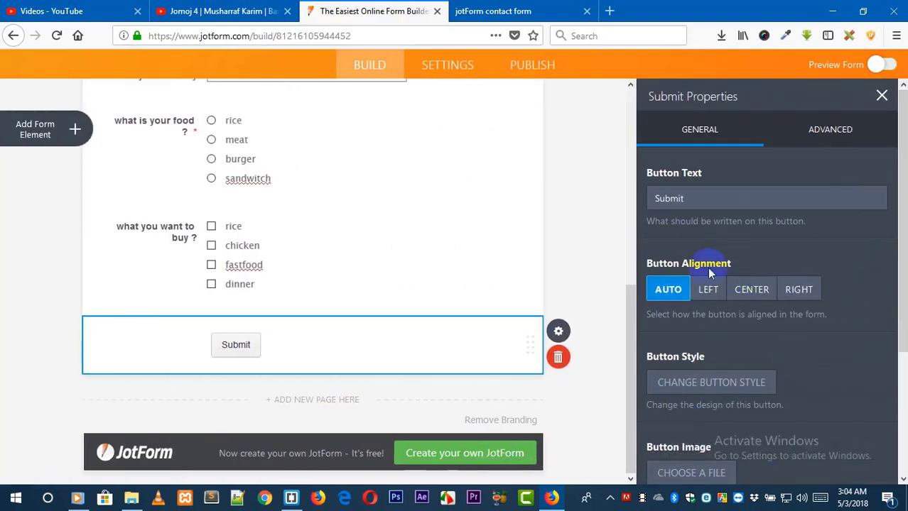
click(759, 291)
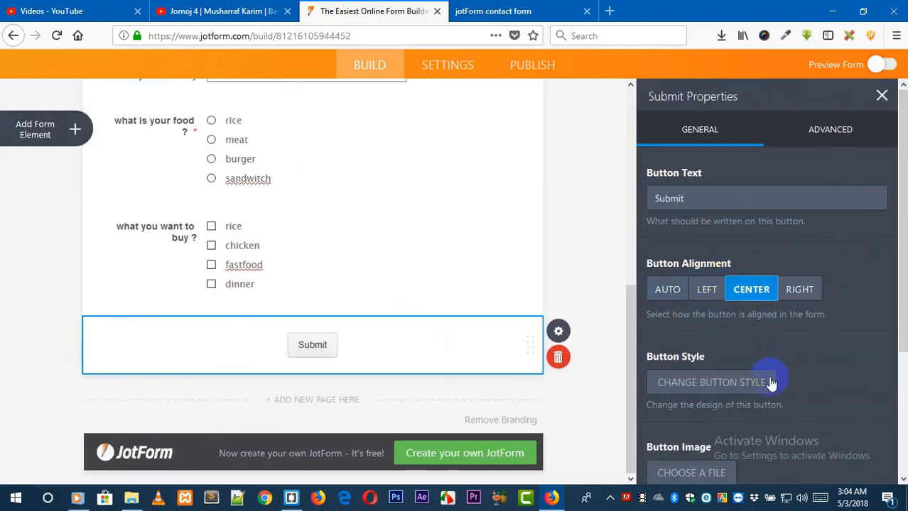
Apply the black button style to the Submit button.
drag(905, 317, 898, 359)
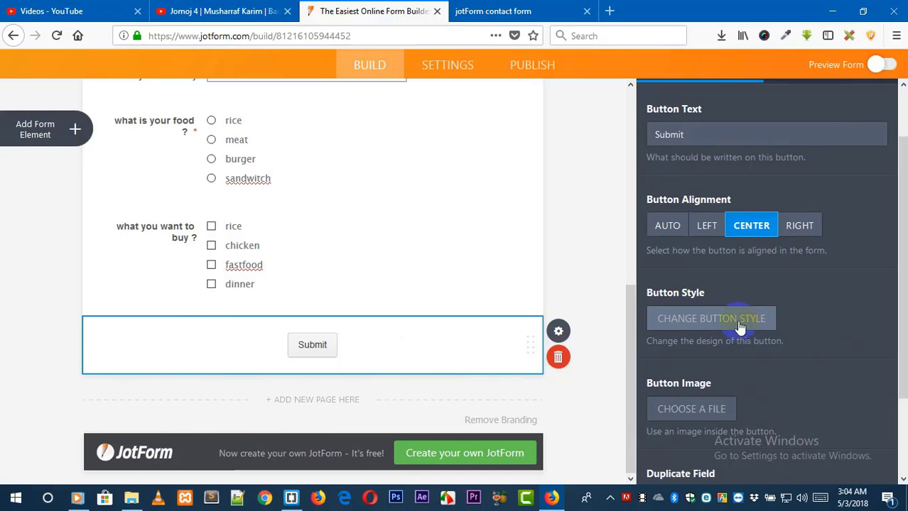
click(739, 326)
click(685, 236)
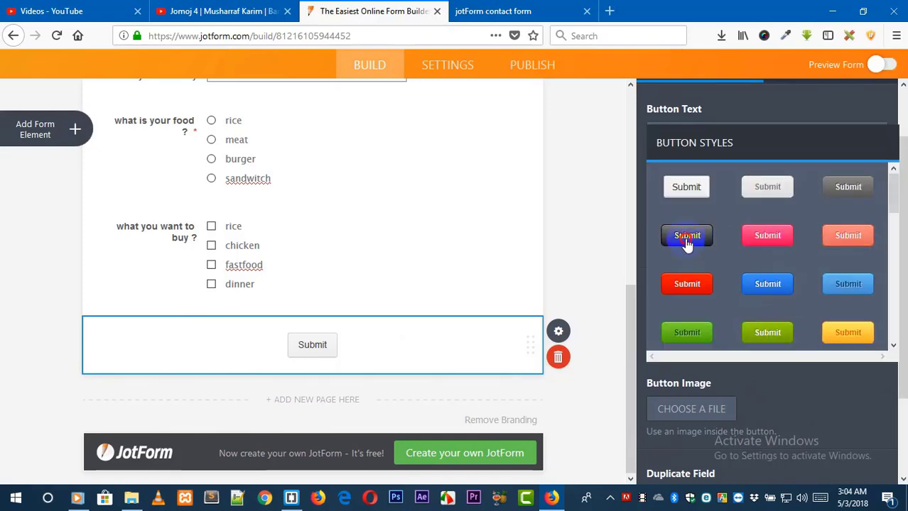
click(680, 409)
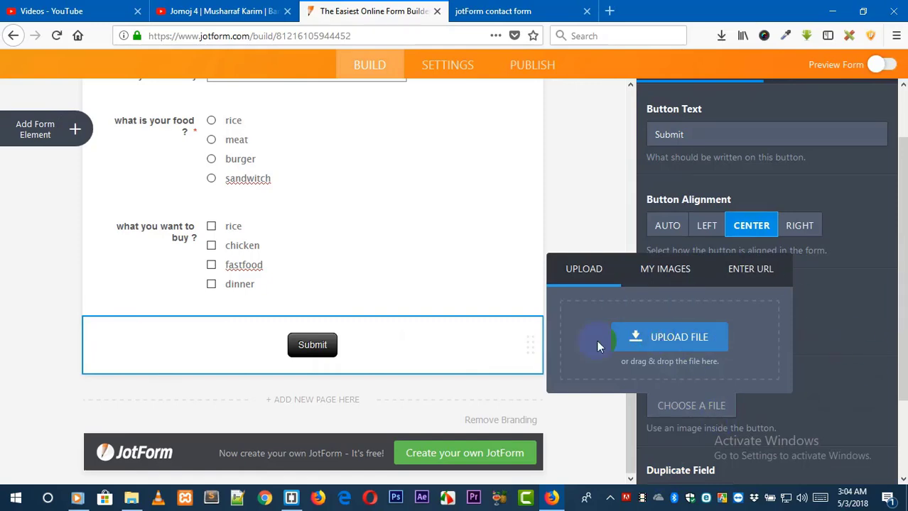
click(716, 337)
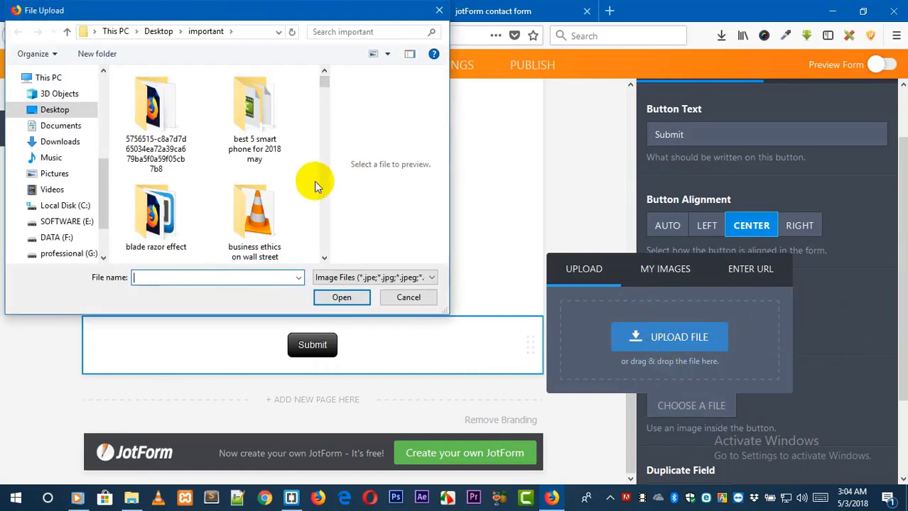
click(407, 298)
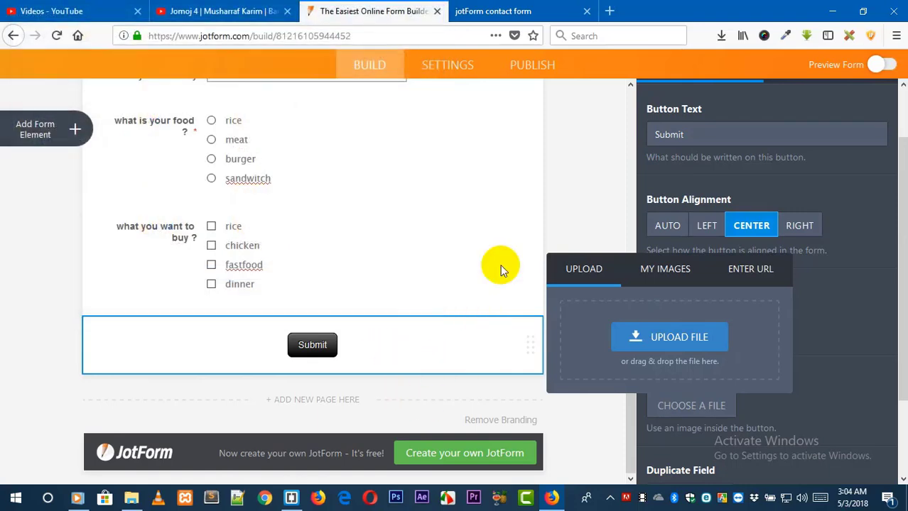
click(559, 216)
Copy the form's full source code from the Publish embed options.
click(614, 174)
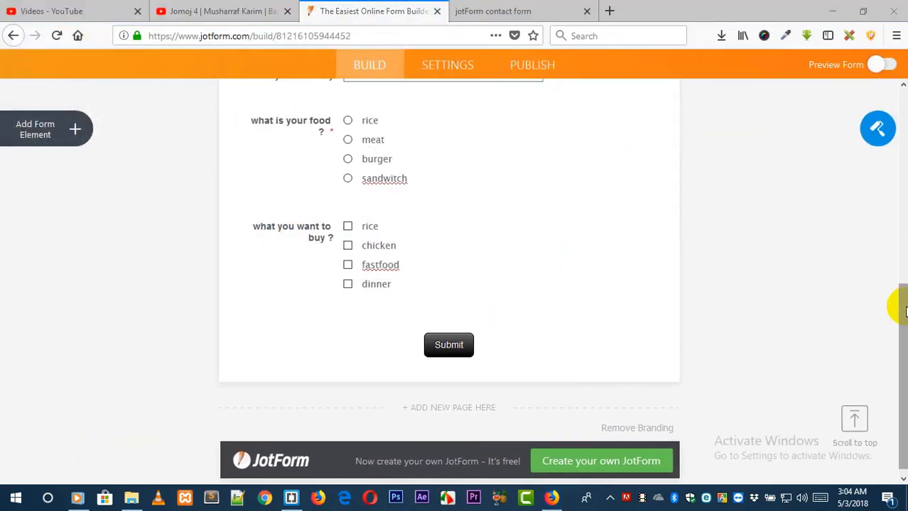
drag(901, 302, 888, 77)
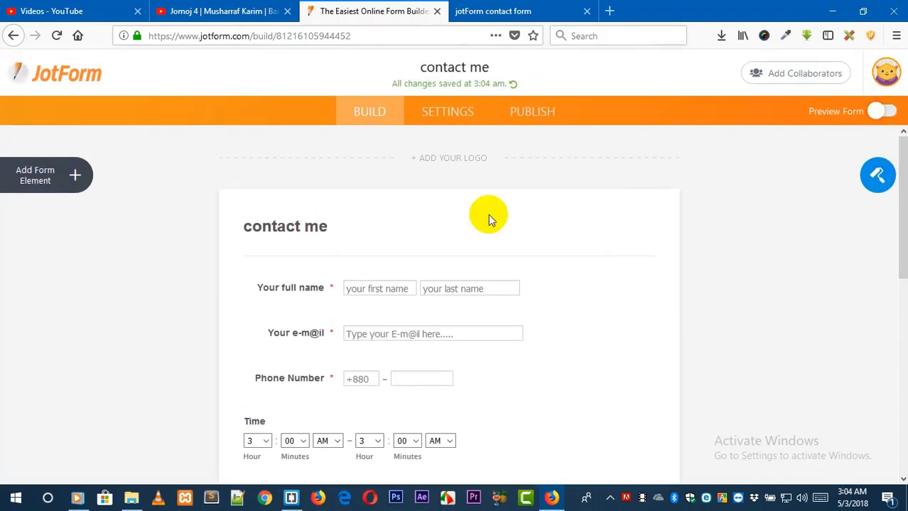
click(531, 113)
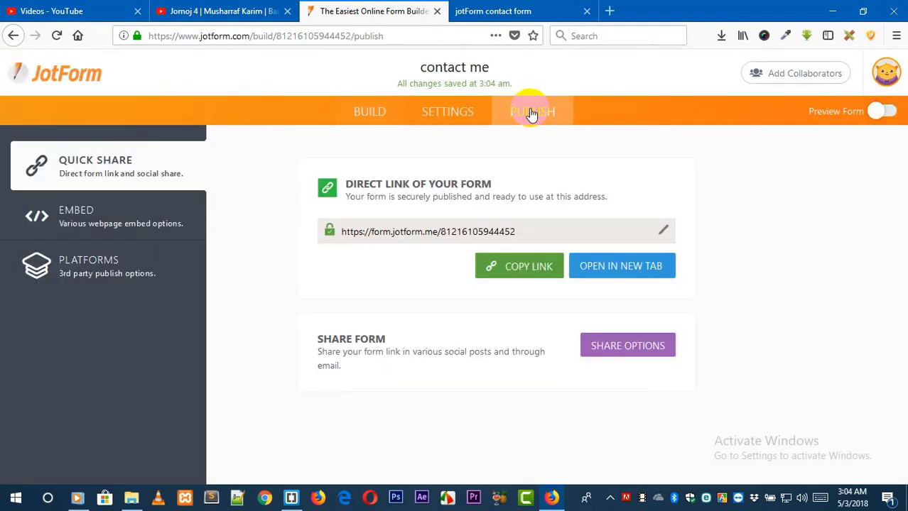
click(92, 226)
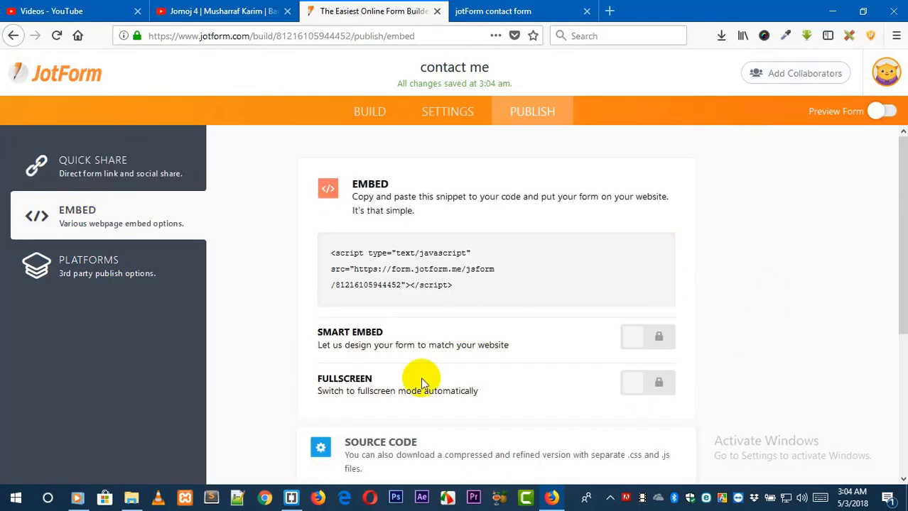
drag(897, 223, 894, 324)
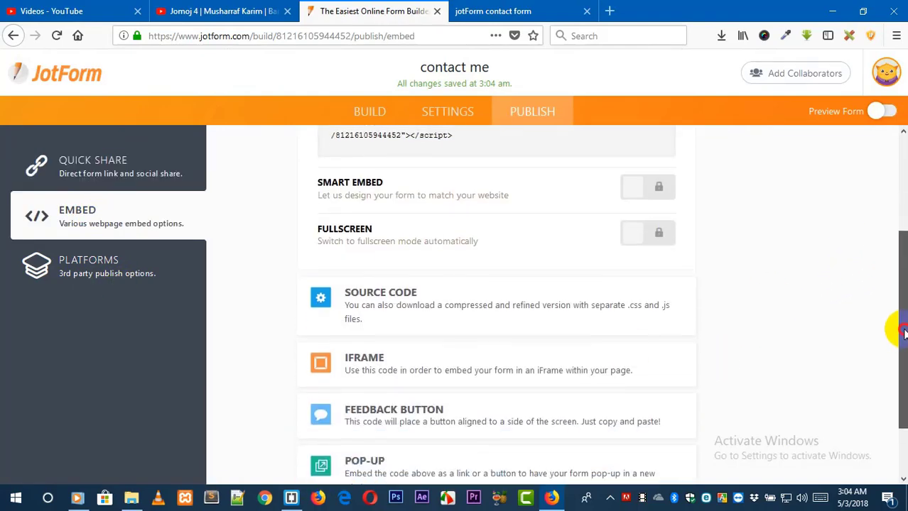
click(416, 303)
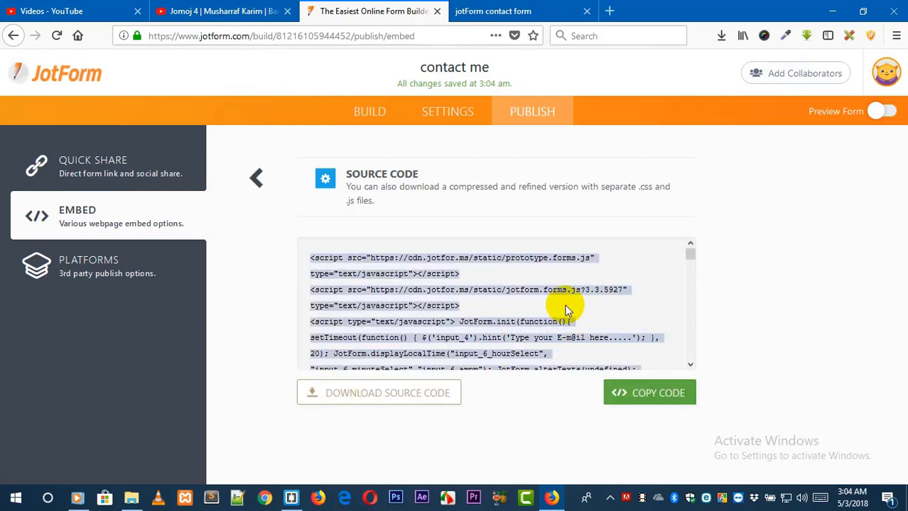
click(640, 397)
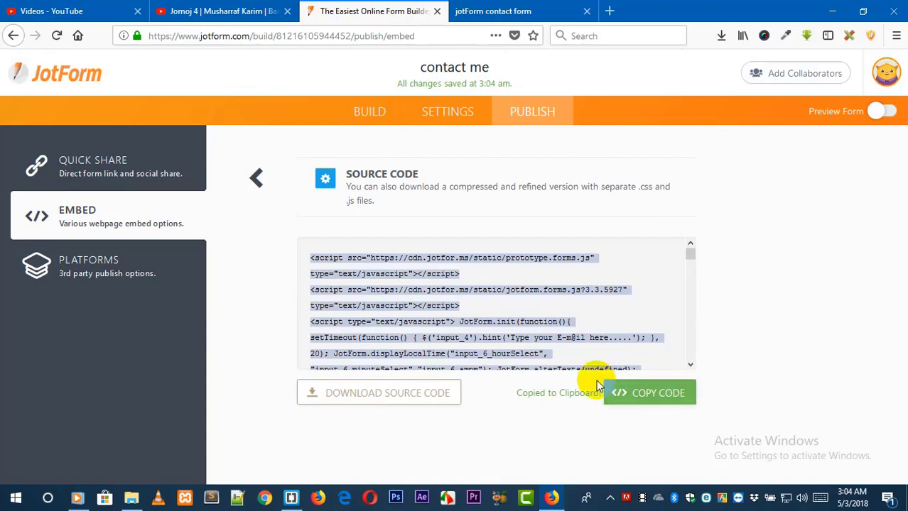
Paste the copied form source code inside the body of index.html in Brackets.
click(291, 498)
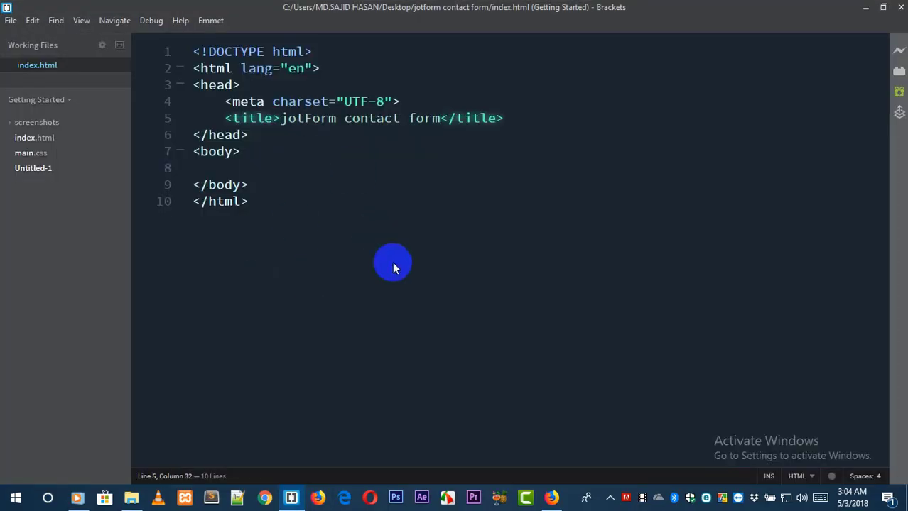
click(250, 168)
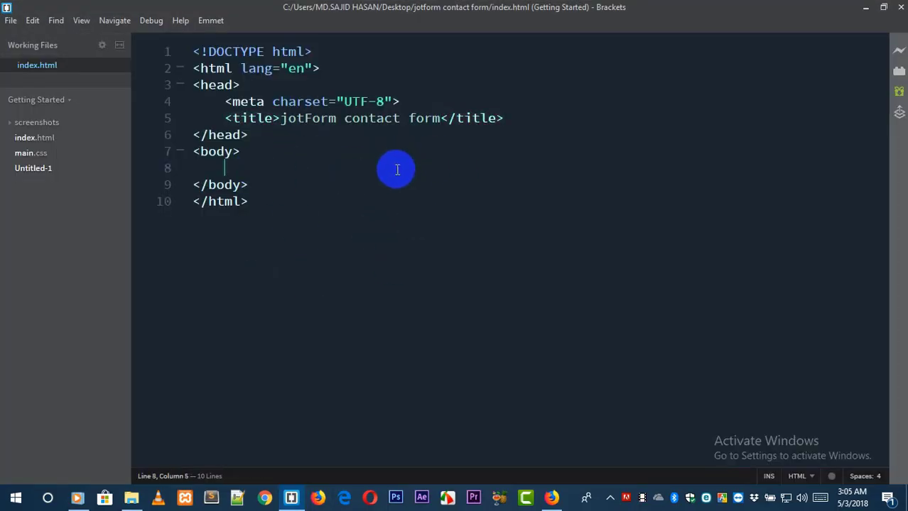
key(ctrl+v)
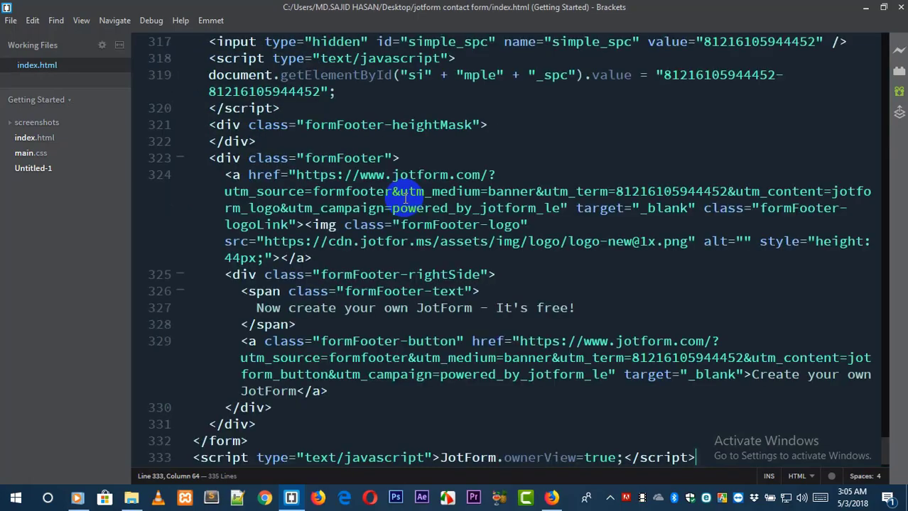
Reload the local index.html page in the browser and scroll through the embedded form.
click(552, 497)
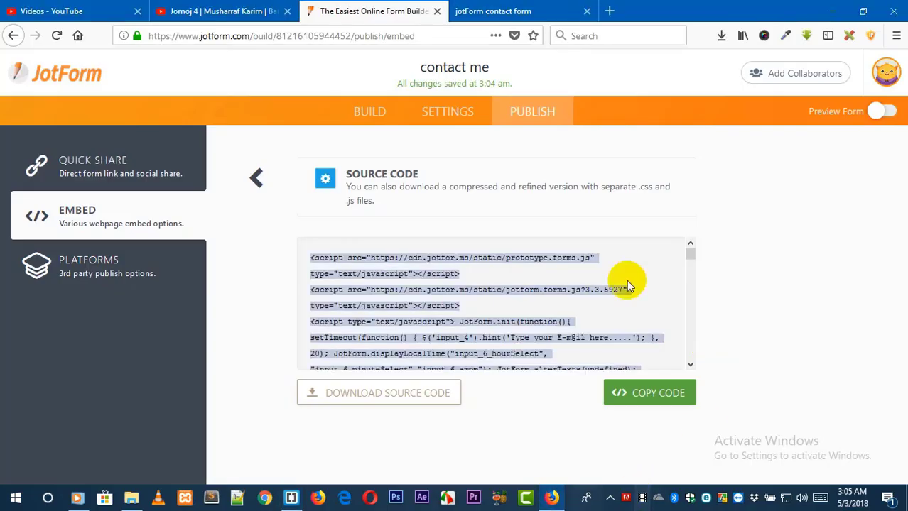
click(525, 11)
key(F5)
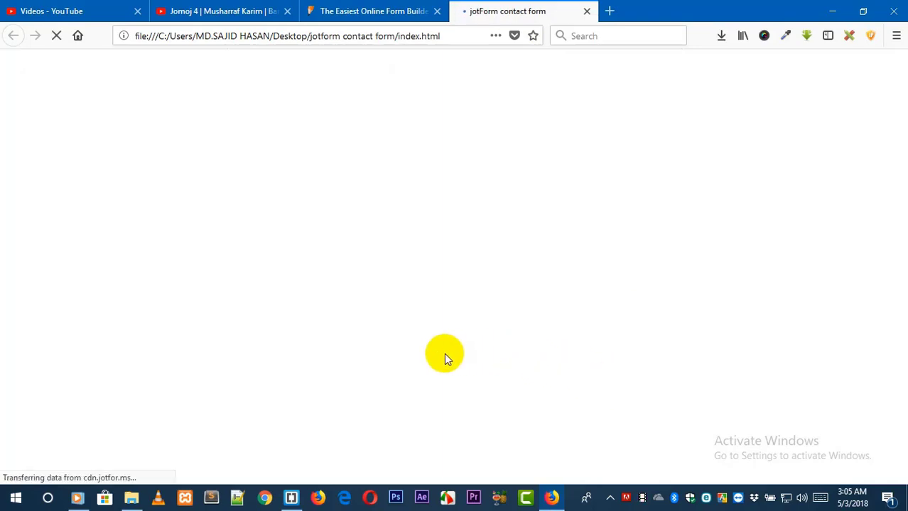
drag(902, 234, 899, 409)
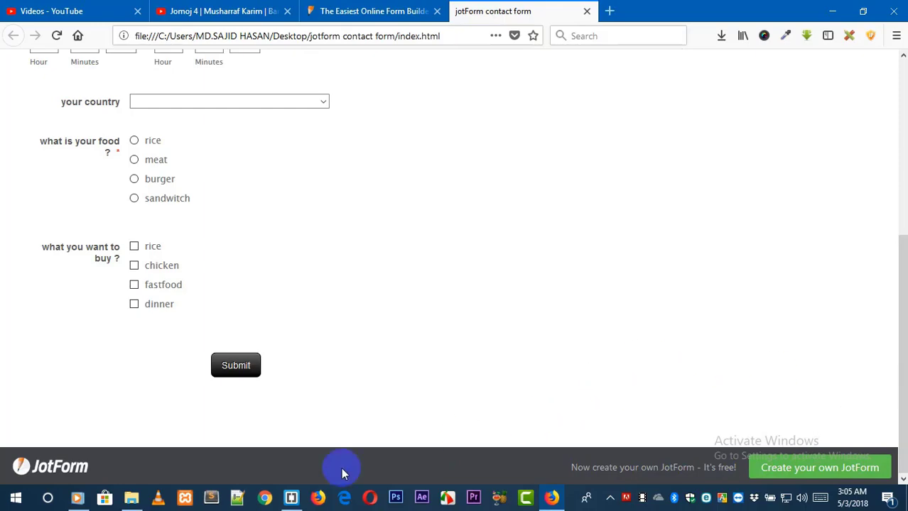
Delete the formFooter-rightSide div block from the pasted code and reload the browser preview.
click(297, 496)
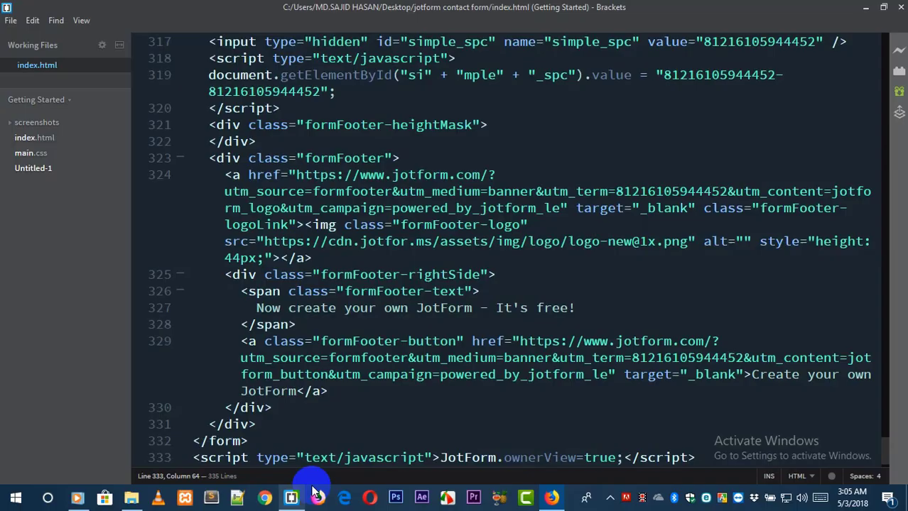
click(885, 458)
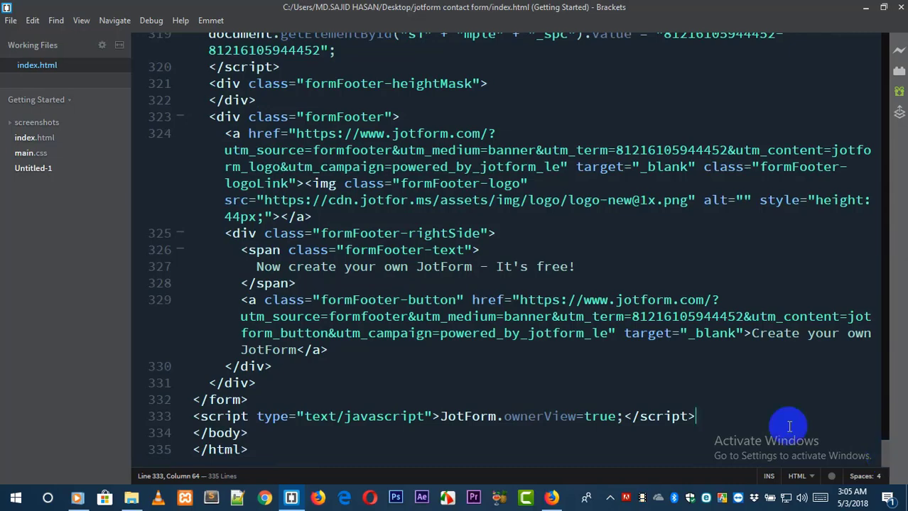
click(255, 367)
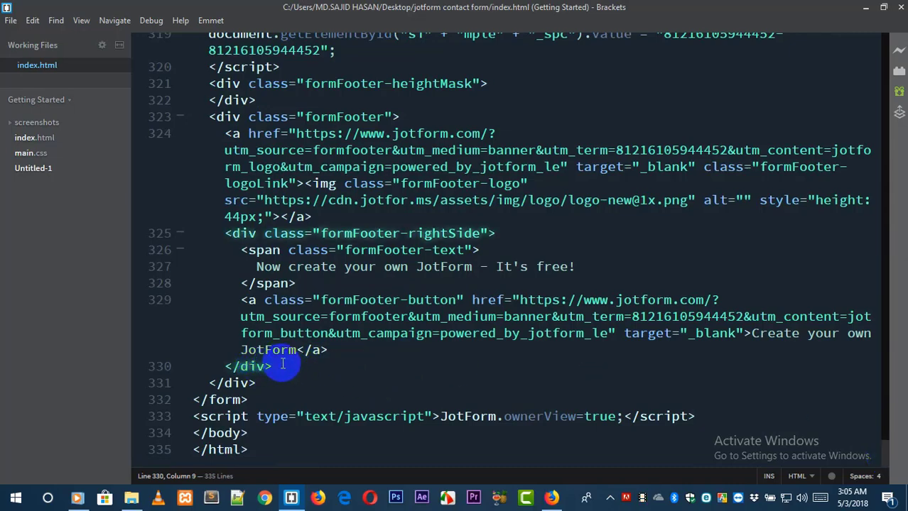
drag(274, 366, 324, 218)
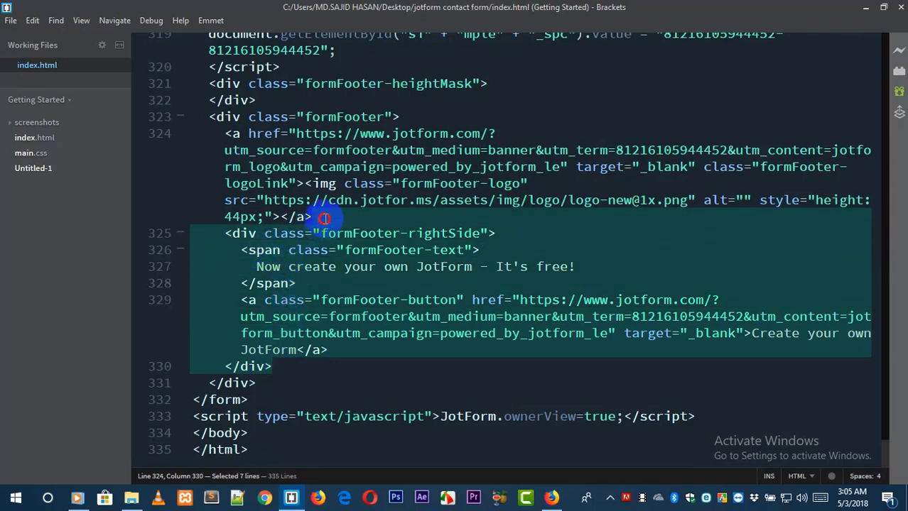
key(BackSpace)
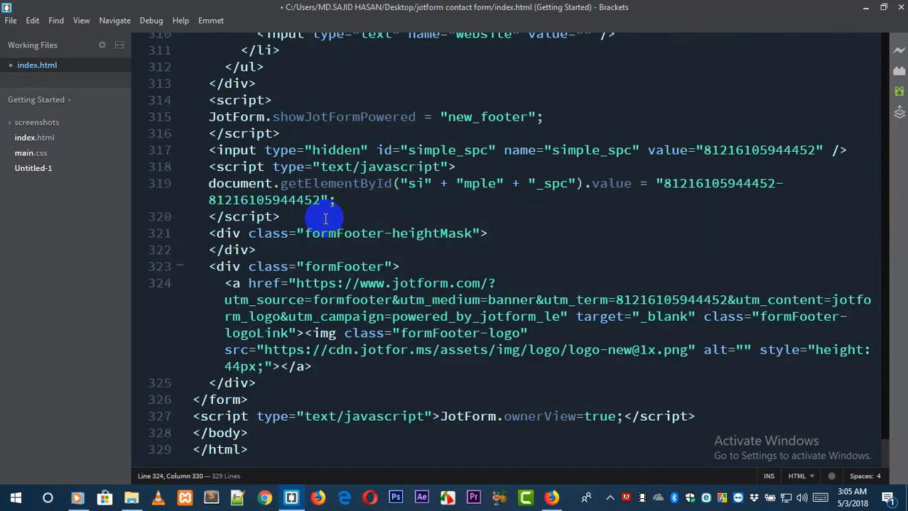
click(551, 497)
key(F5)
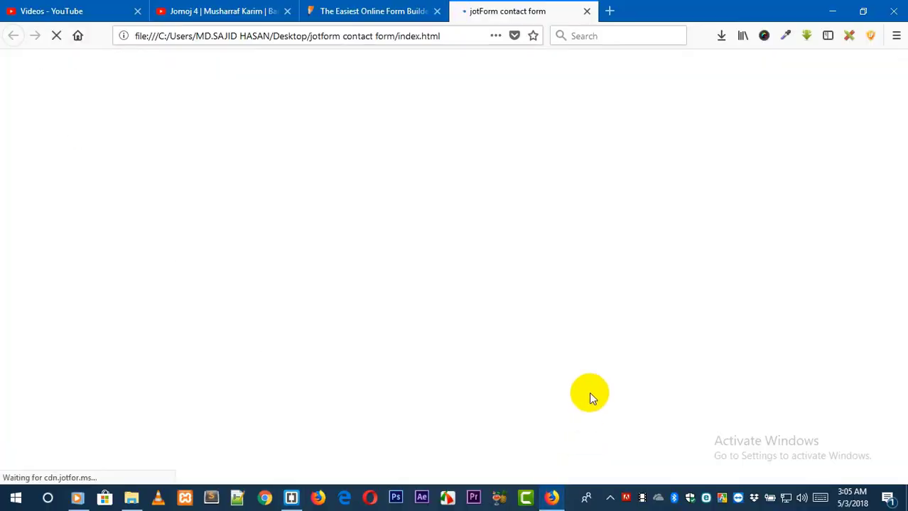
Delete the formFooter-heightMask div from the code.
click(291, 500)
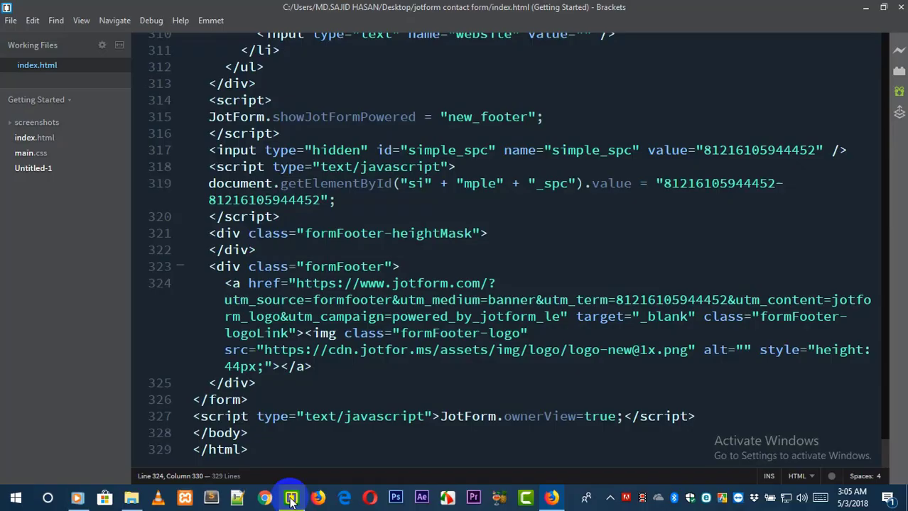
click(237, 383)
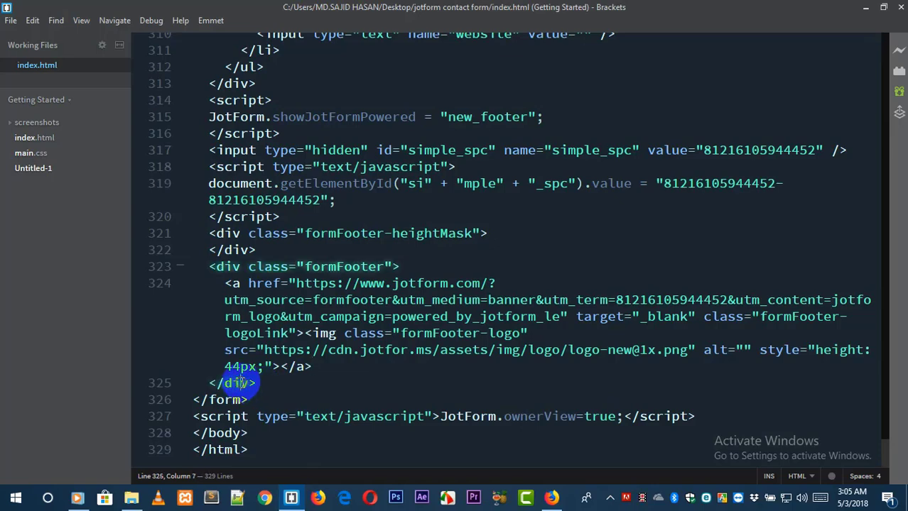
click(296, 238)
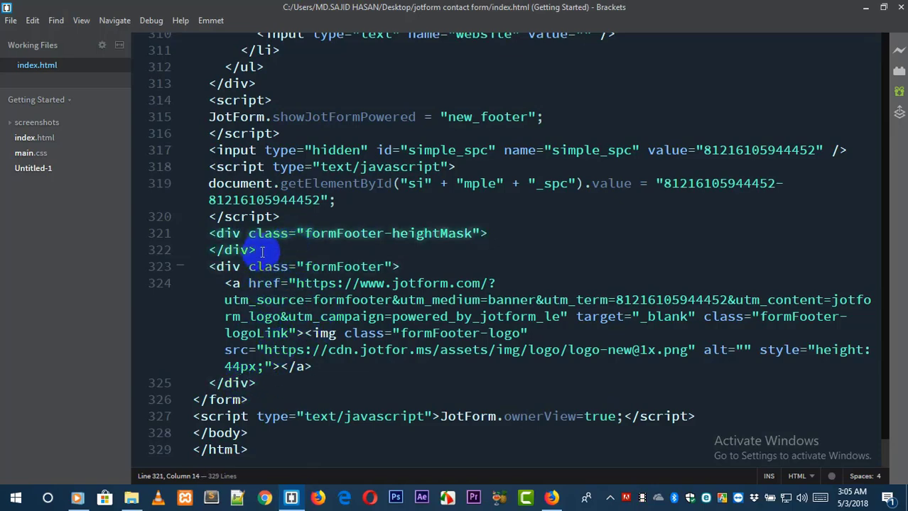
drag(239, 249, 290, 221)
key(Delete)
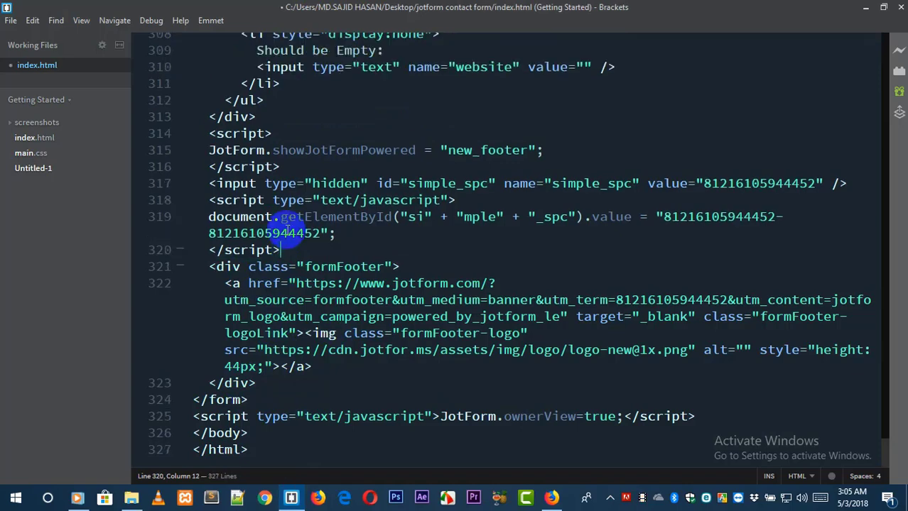
Delete the remaining formFooter div block with the JotForm logo link and reload the page.
click(258, 267)
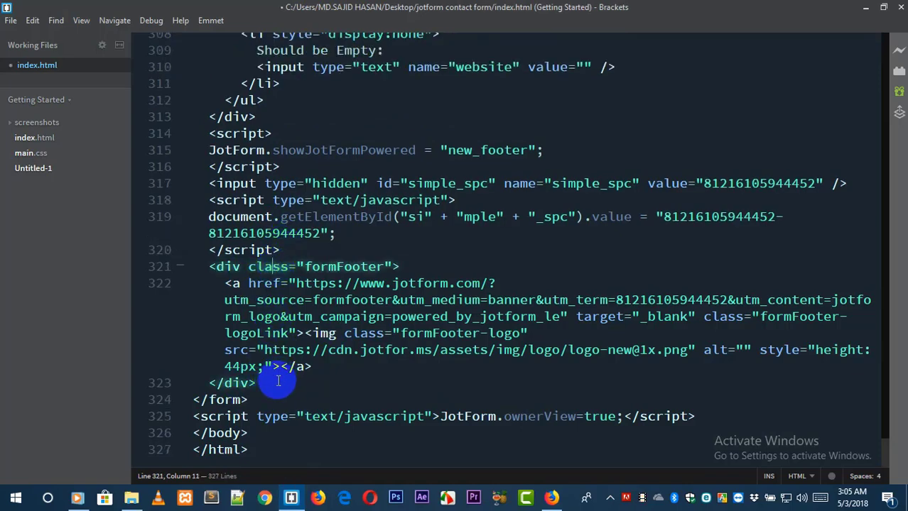
drag(278, 381, 313, 250)
key(Delete)
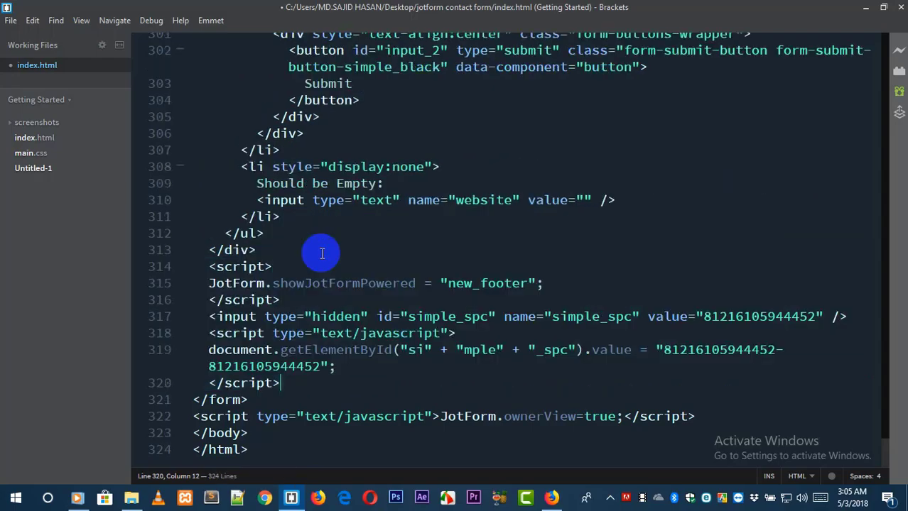
click(552, 497)
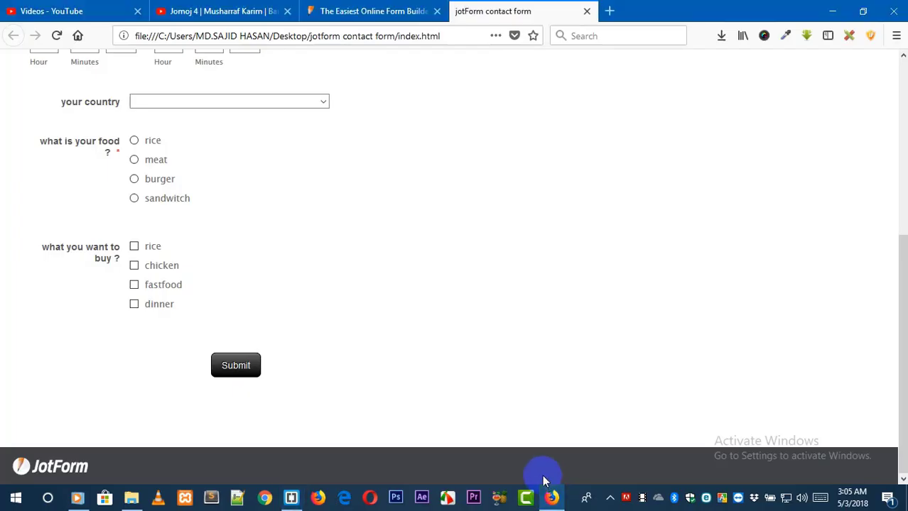
key(F5)
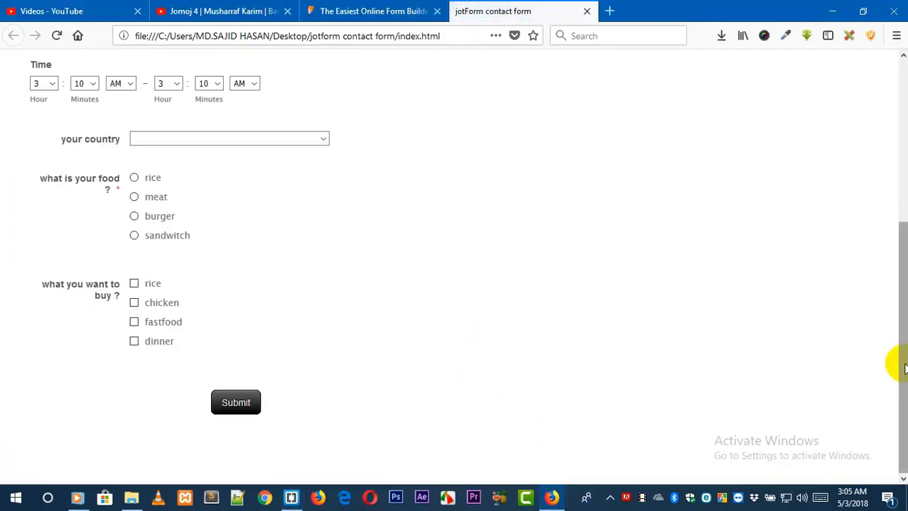
Enter a first and last name in the full name fields of the embedded contact me form.
drag(893, 361, 897, 167)
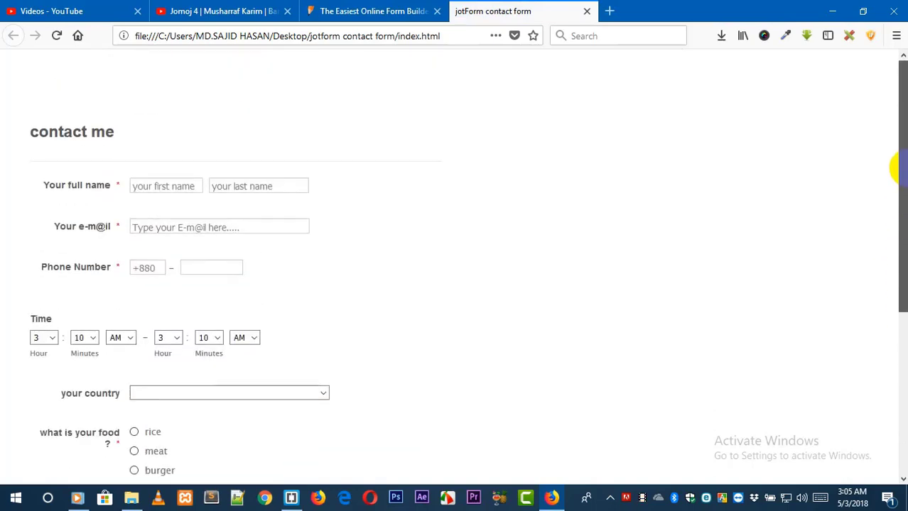
click(146, 186)
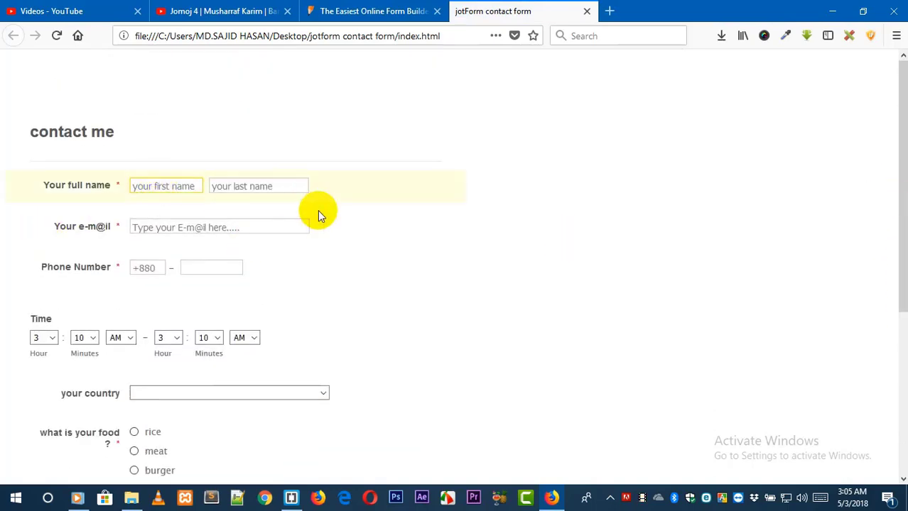
key(Tab)
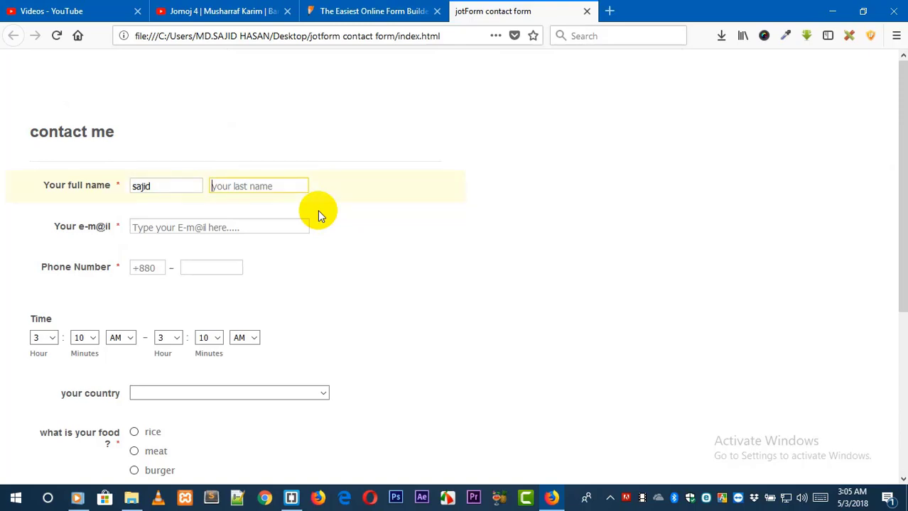
key(Tab)
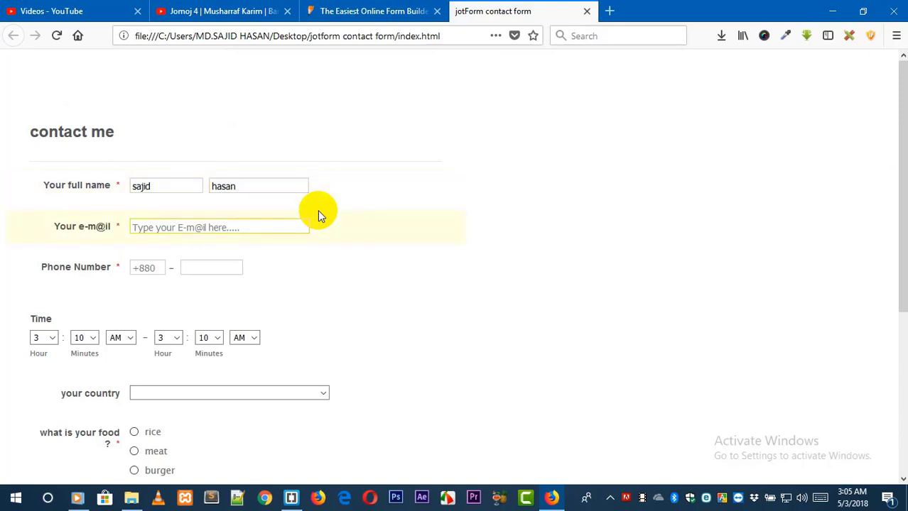
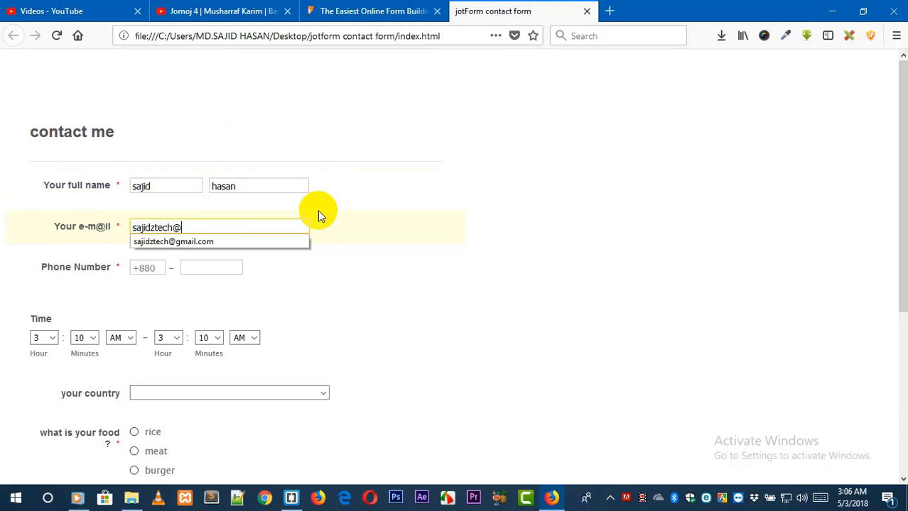
Fill in the contact's e-mail address from the suggestion and enter a phone number.
key(Down)
key(Return)
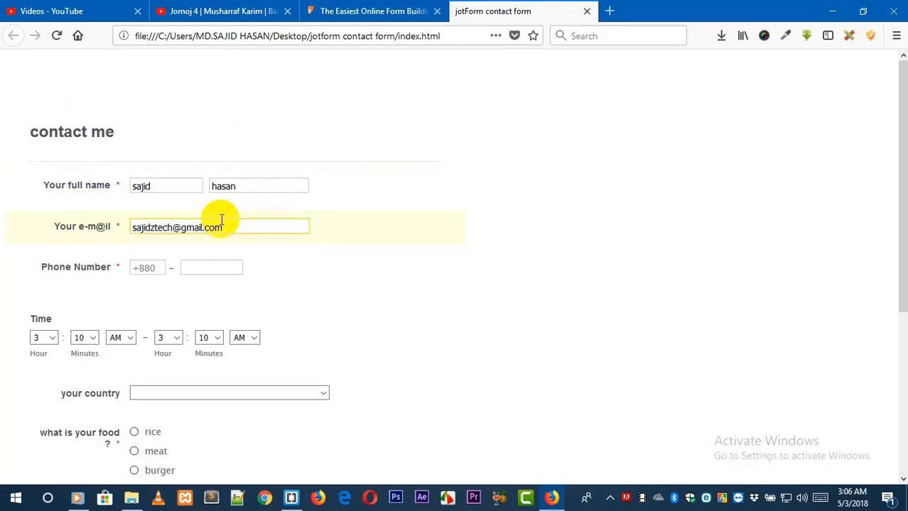
click(147, 267)
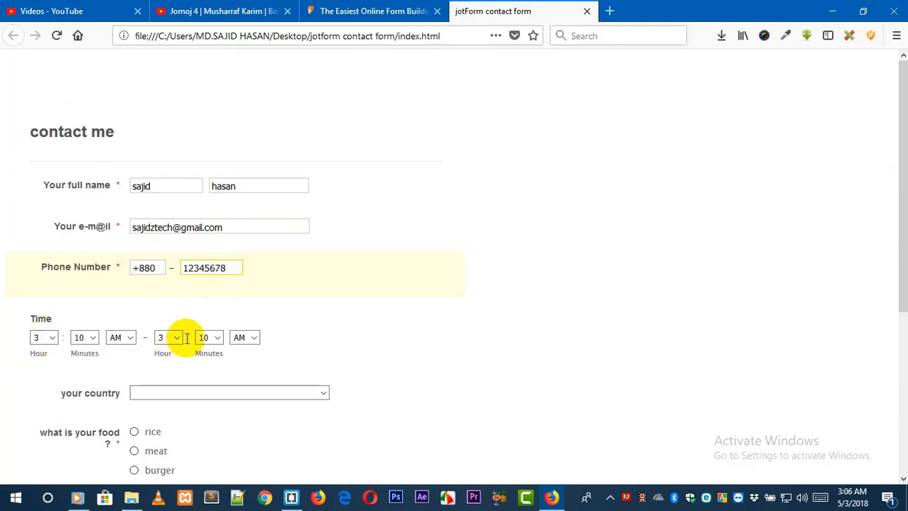
Set the end time of the Time field to 3:50 PM.
click(217, 338)
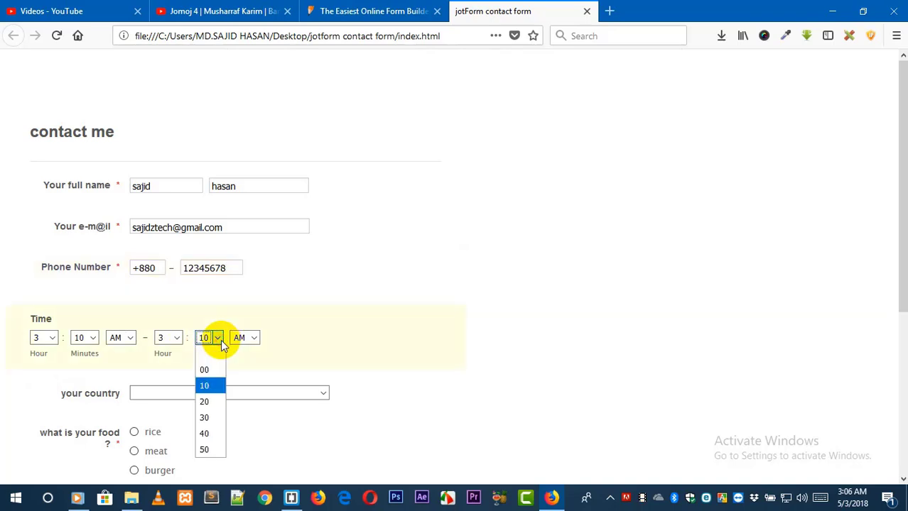
click(210, 447)
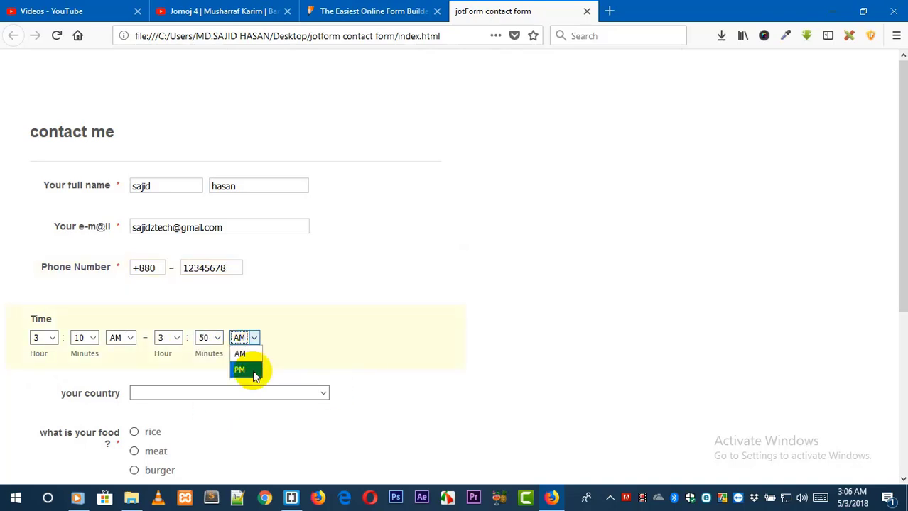
click(252, 370)
Select bangladesh as the country and rice as the food choice.
click(146, 395)
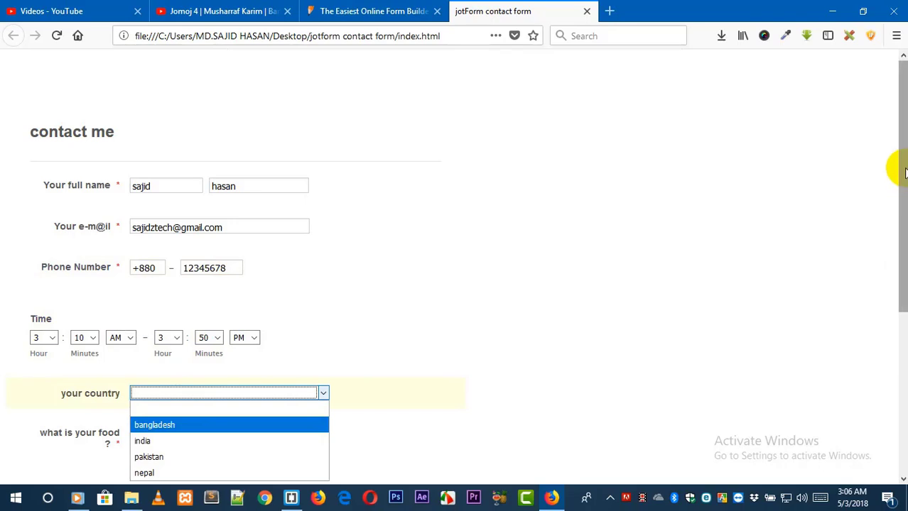
drag(897, 169, 897, 268)
click(181, 226)
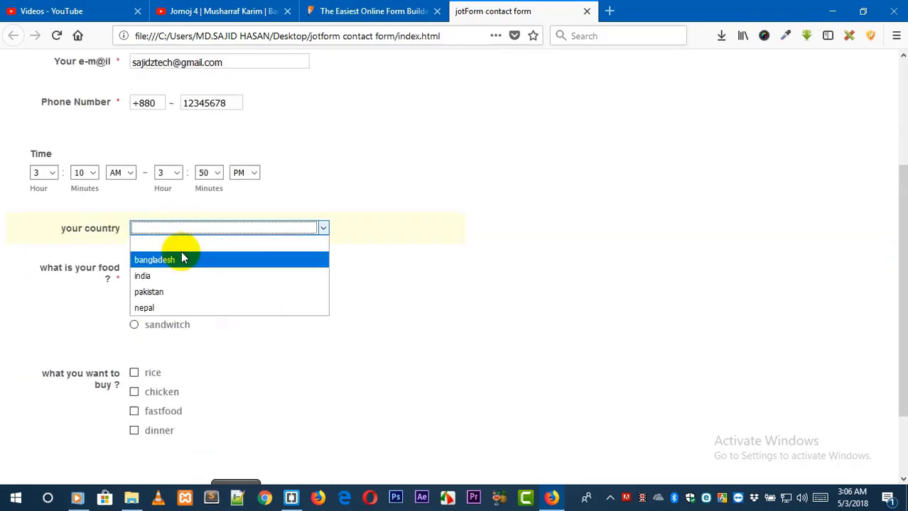
click(183, 257)
click(134, 268)
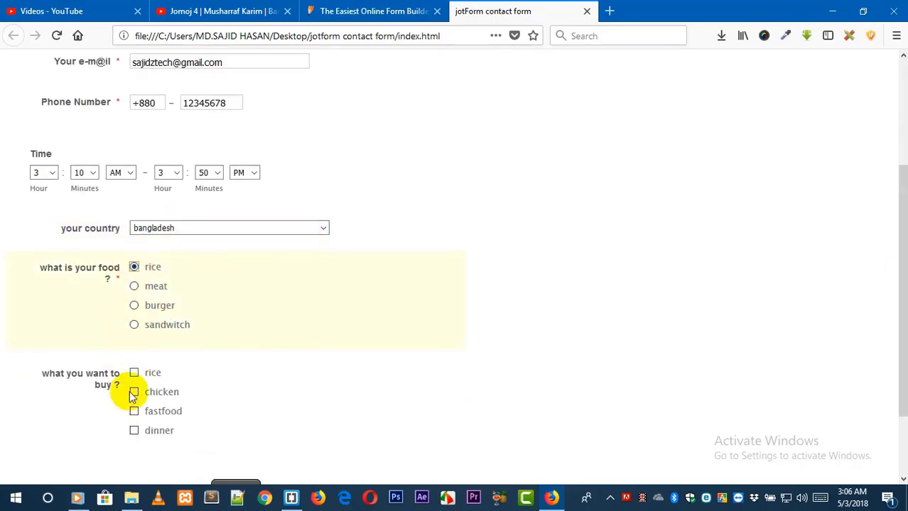
Tick rice and chicken under what you want to buy and submit the form.
drag(897, 225, 899, 307)
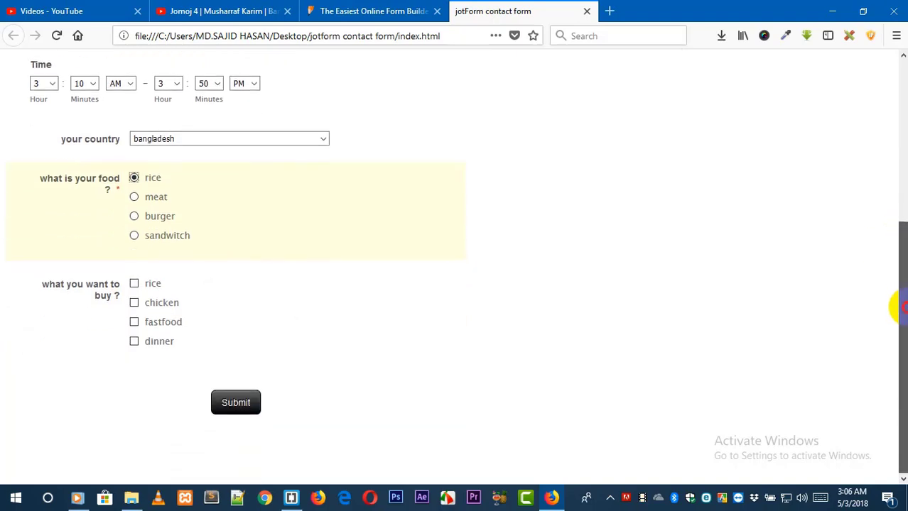
click(134, 284)
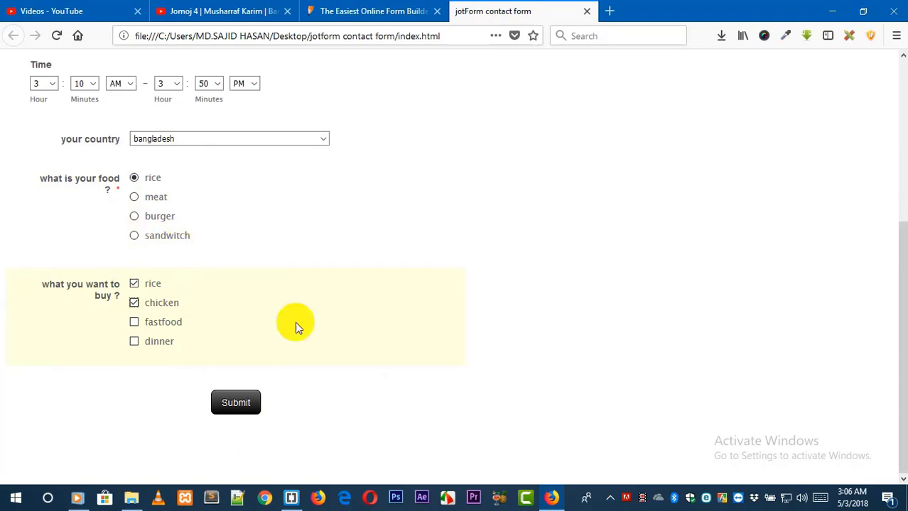
click(233, 407)
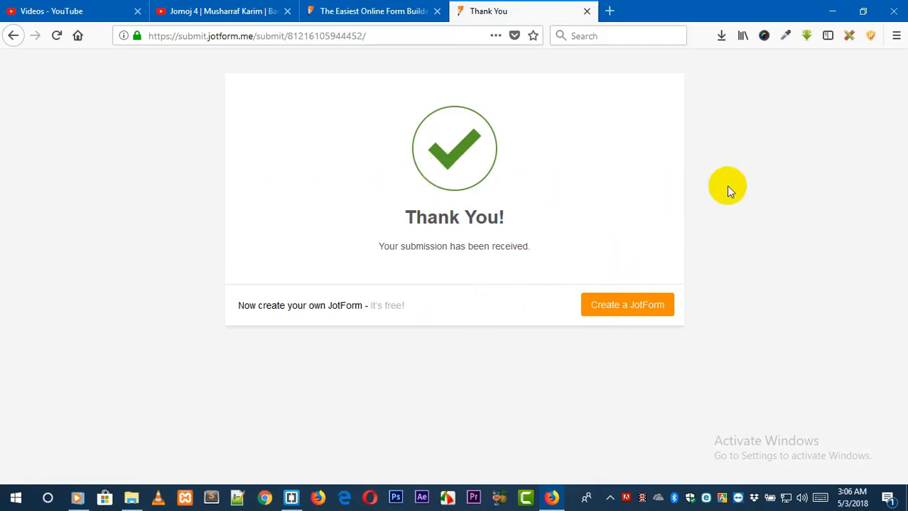
Go to jotform.com in the builder tab to reach the My Forms list.
click(365, 10)
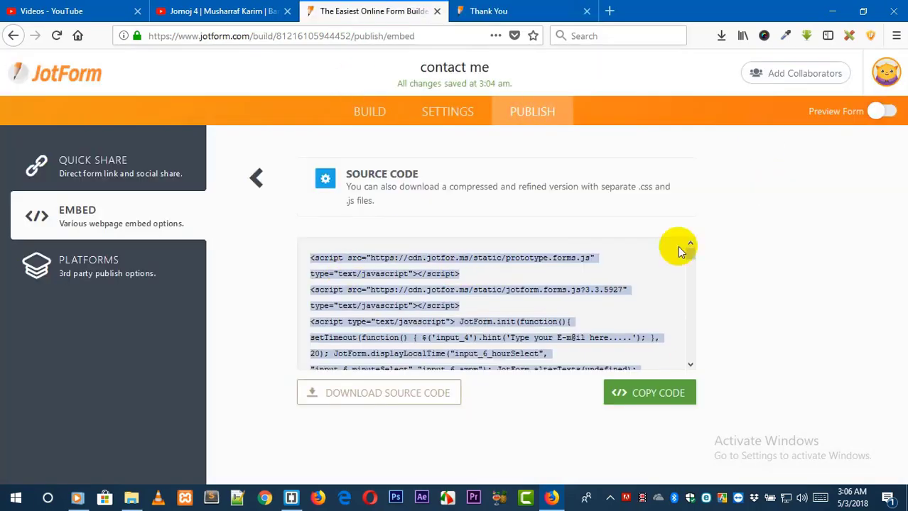
click(887, 77)
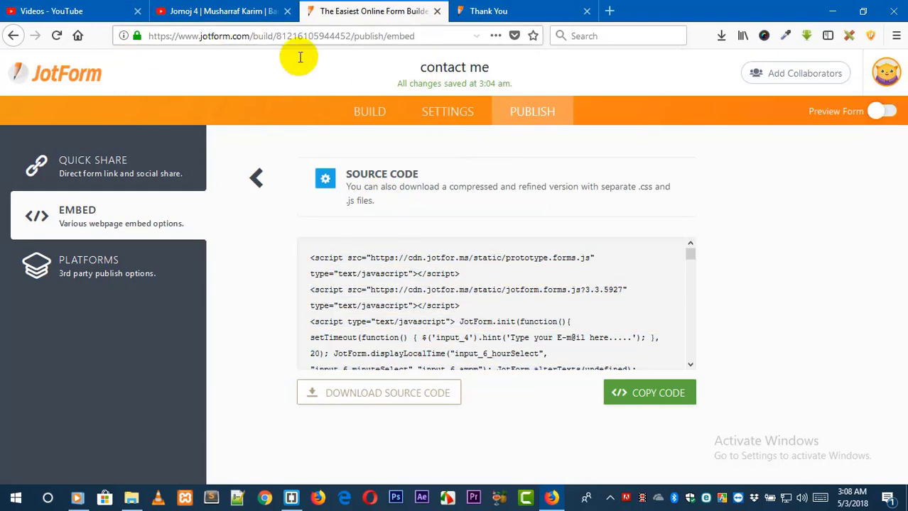
drag(452, 36, 253, 35)
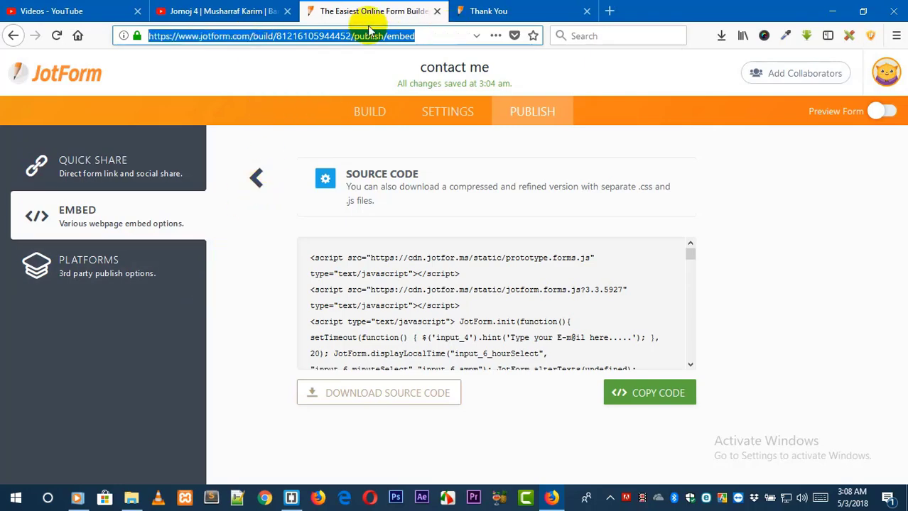
text(jotform.com)
key(Return)
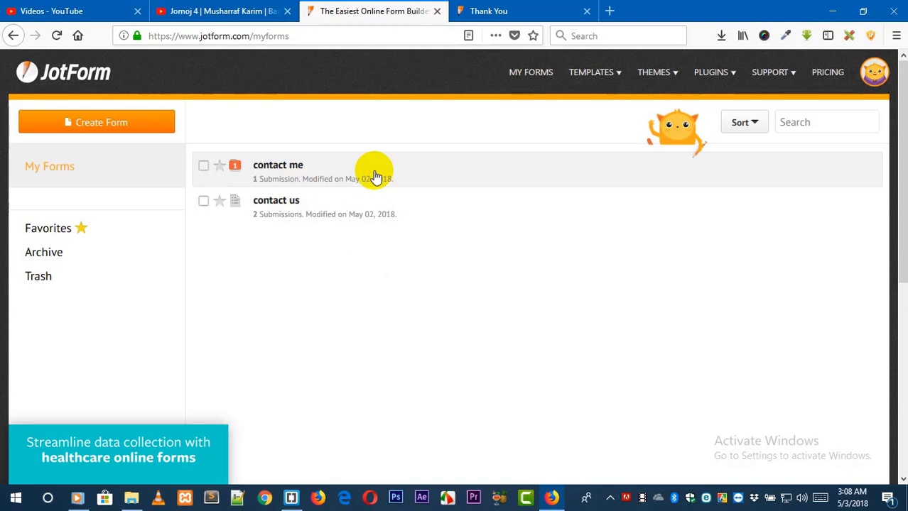
Go back from the thank-you page to the local index.html form.
click(492, 9)
click(13, 35)
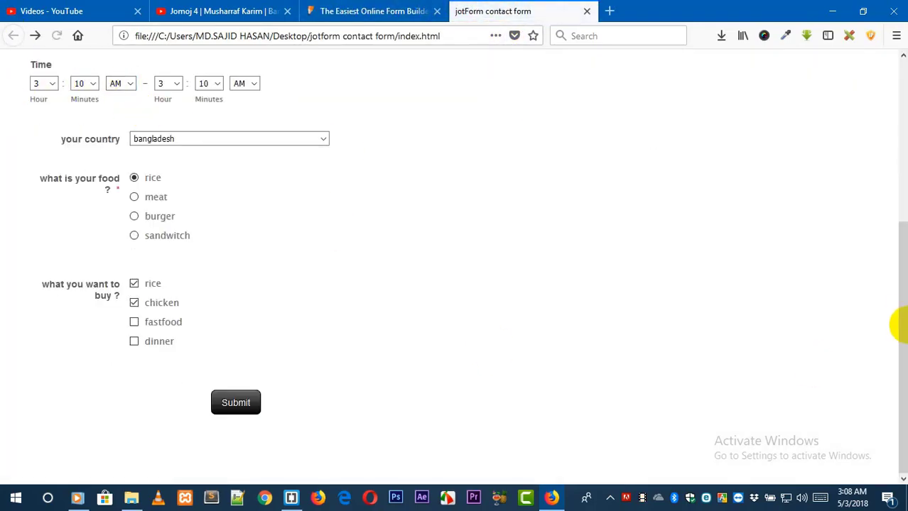
drag(901, 241, 886, 75)
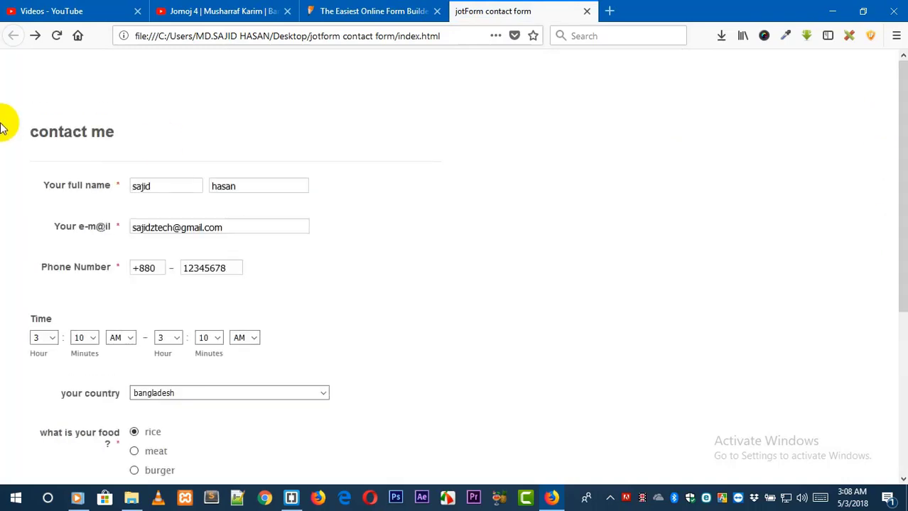
Select the contact me form in My Forms and open its submissions.
click(364, 11)
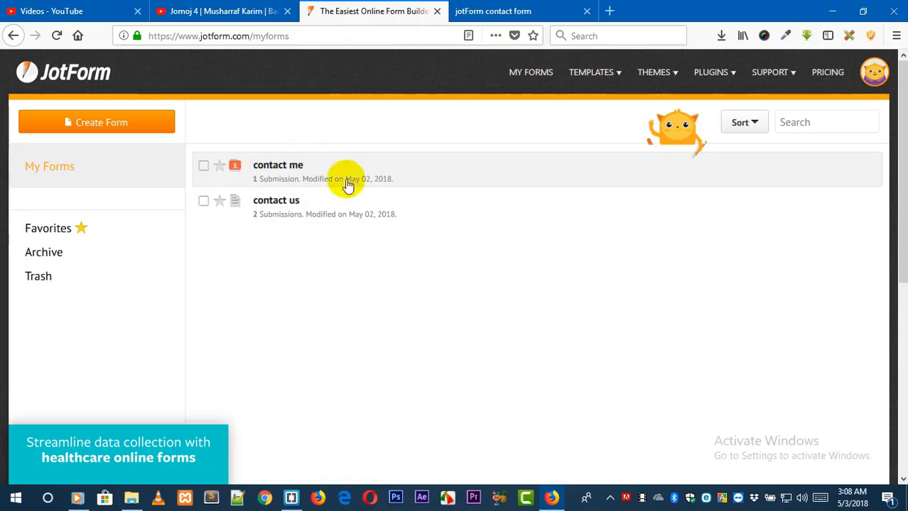
click(480, 11)
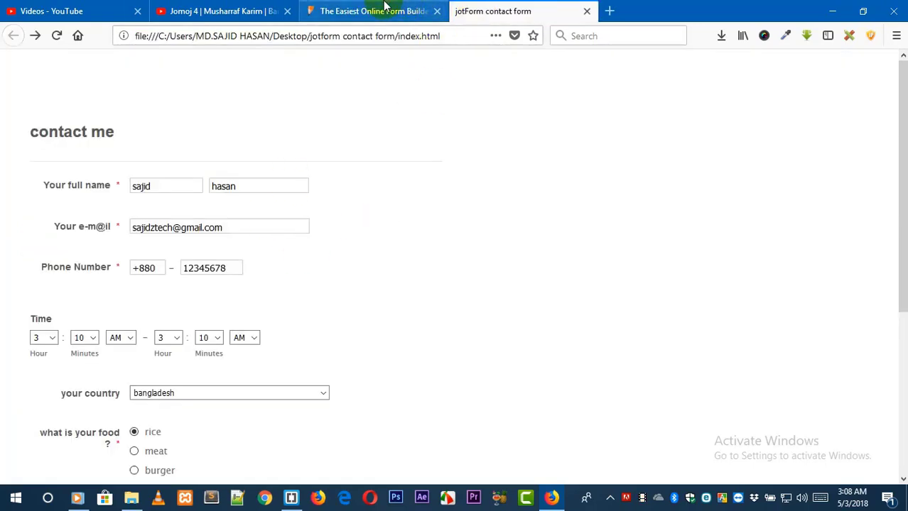
click(365, 11)
click(341, 172)
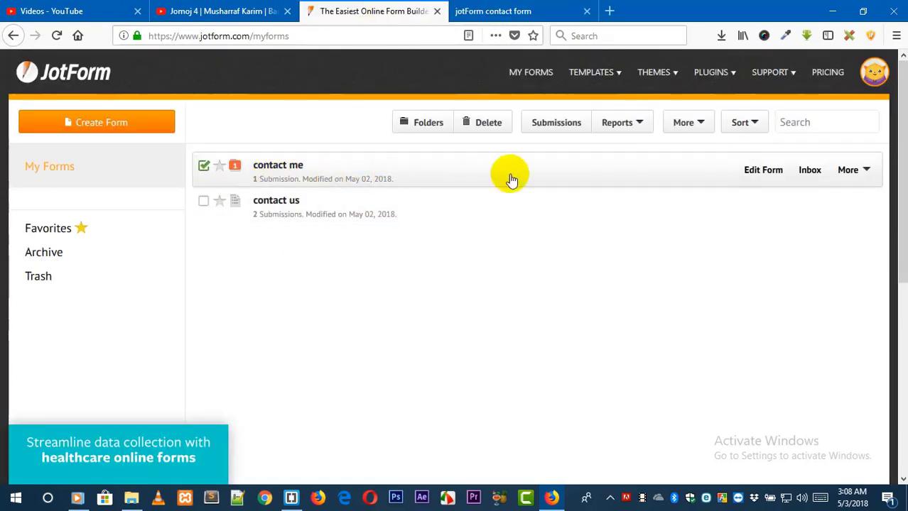
click(556, 123)
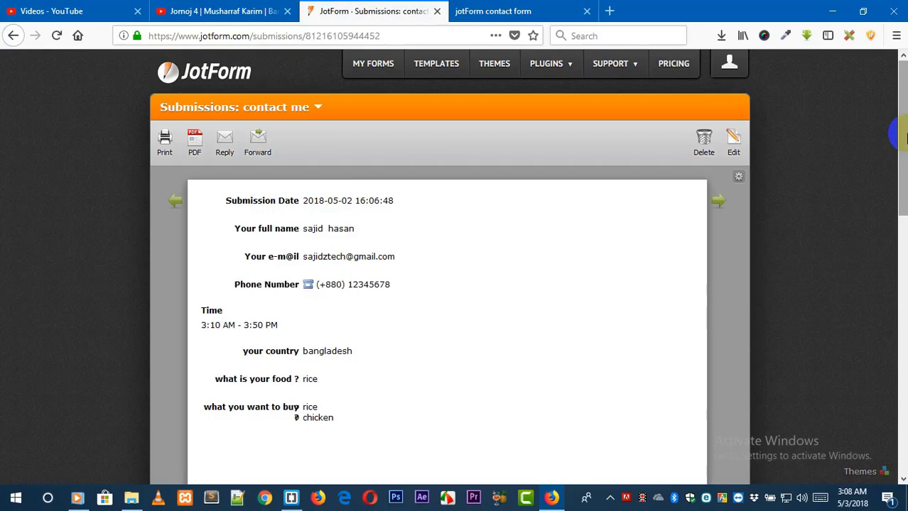
Review the received submission and compare it with the entries in the local form.
drag(904, 139, 903, 190)
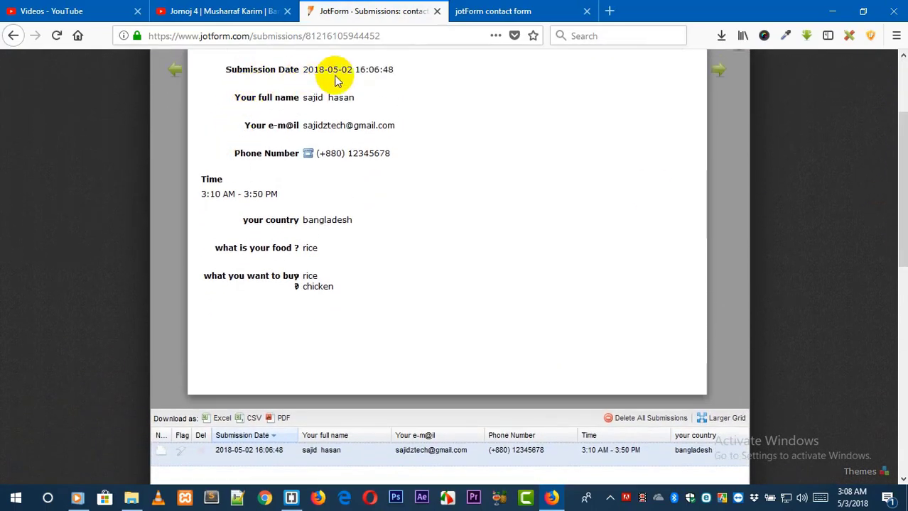
click(479, 17)
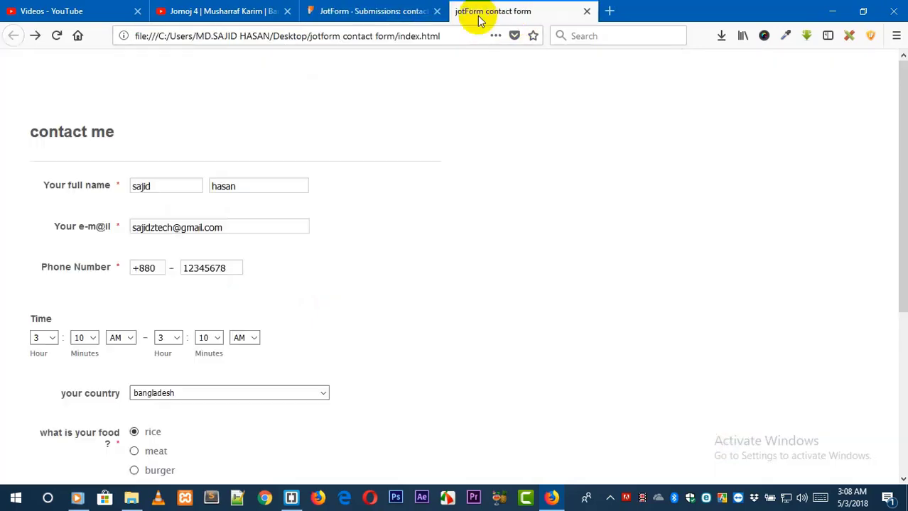
key(ctrl+shift+Tab)
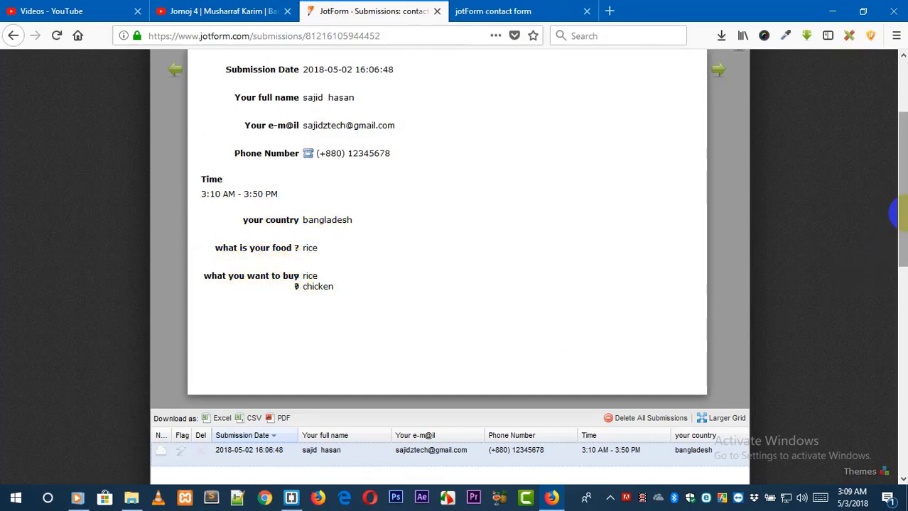
click(906, 247)
click(569, 12)
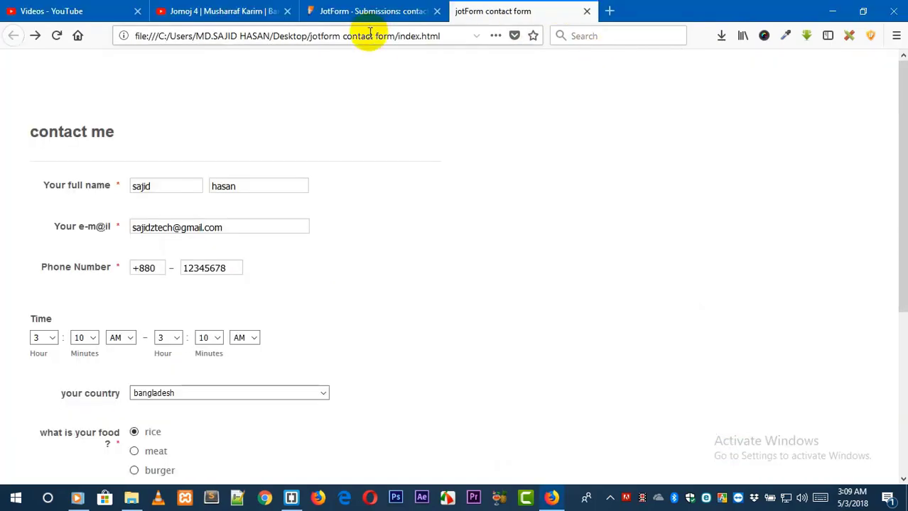
click(374, 12)
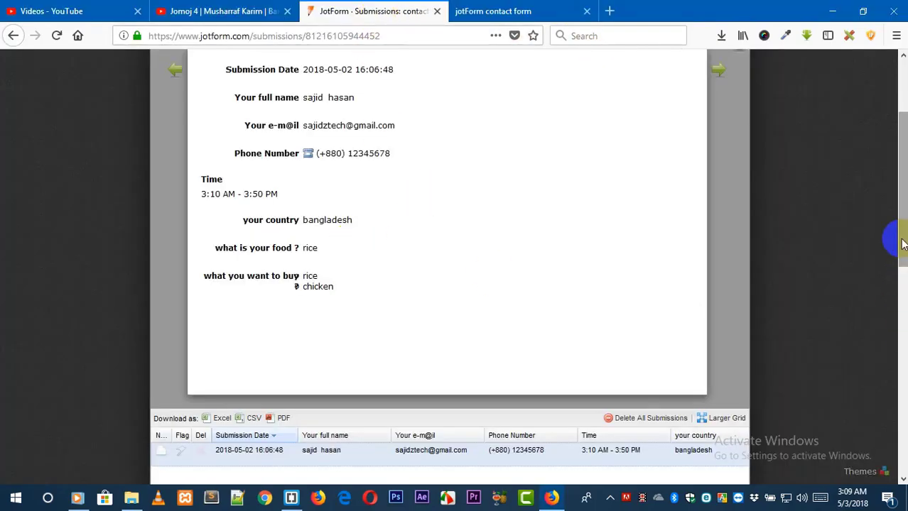
drag(900, 243, 905, 380)
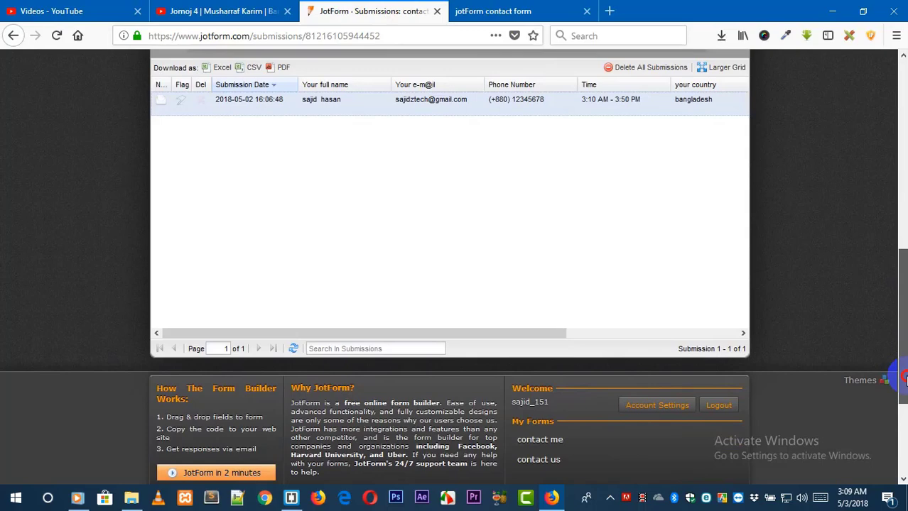
click(463, 12)
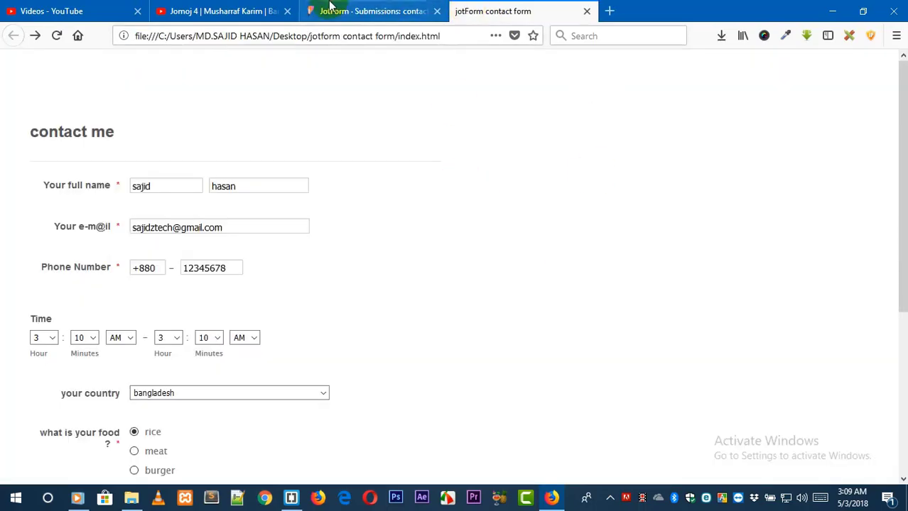
click(329, 8)
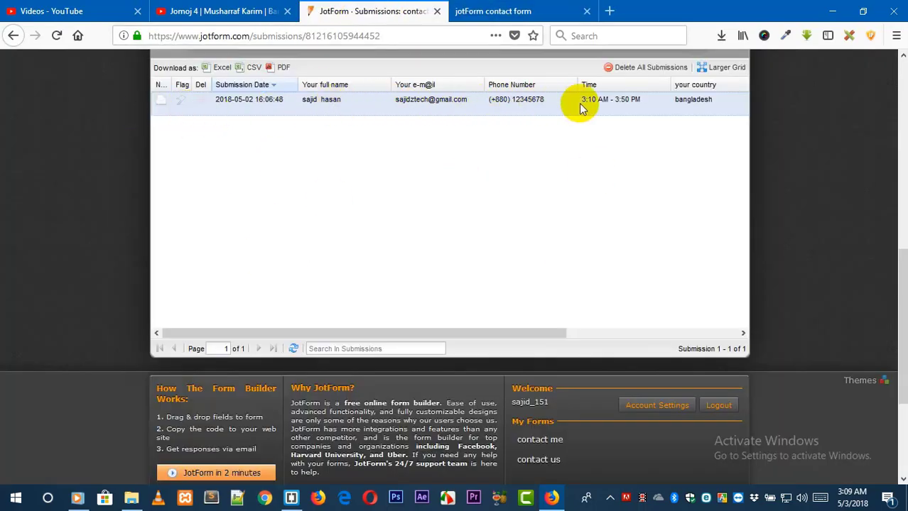
click(490, 11)
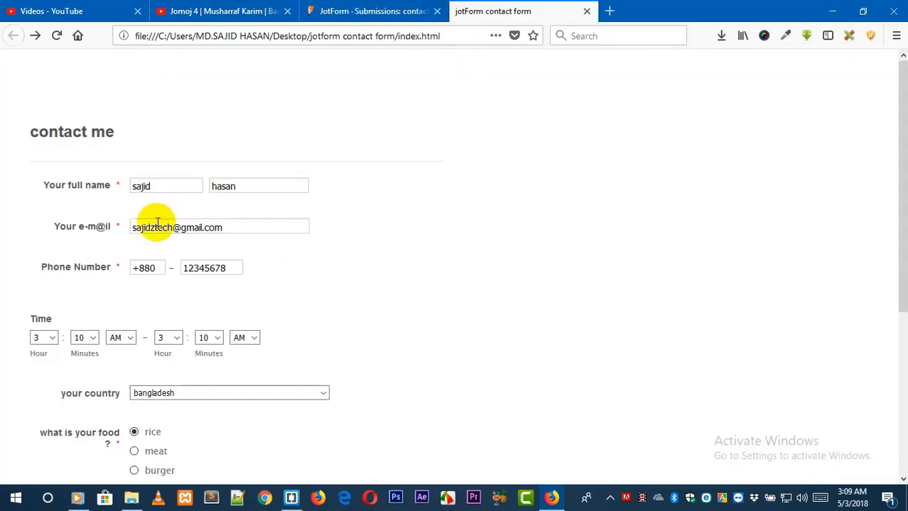
drag(896, 265, 903, 395)
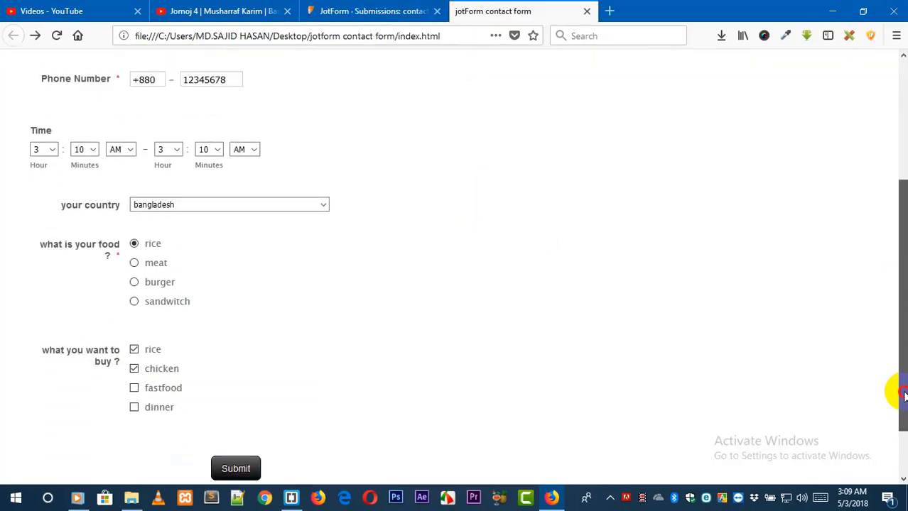
scroll(896, 408, up, 5)
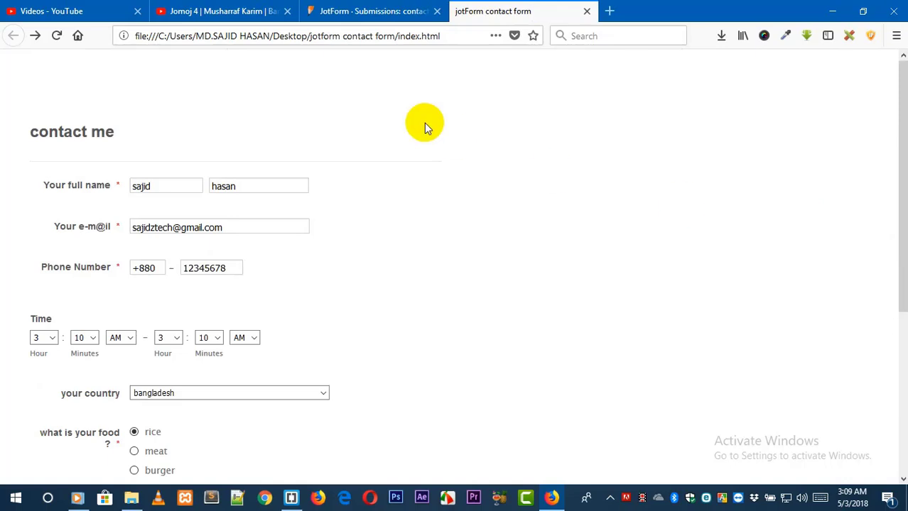